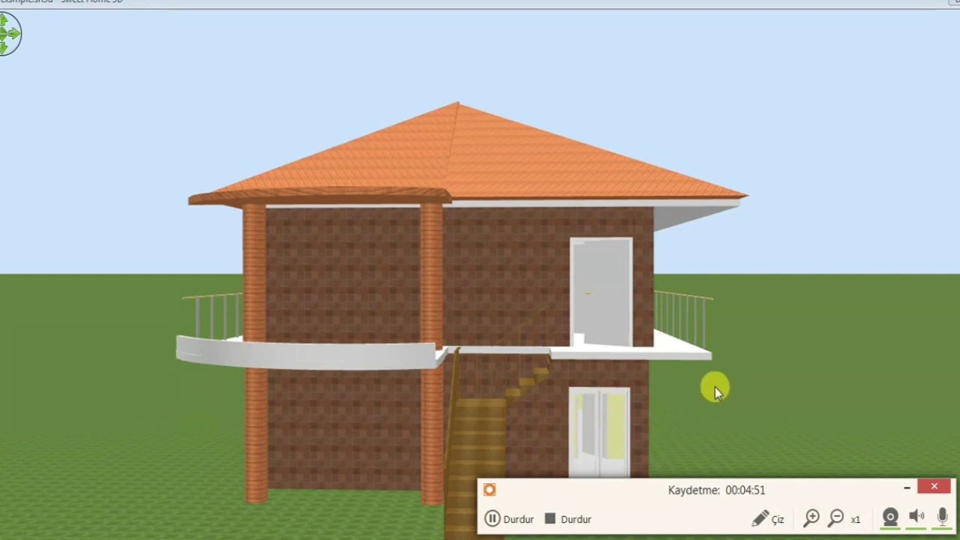
click(907, 488)
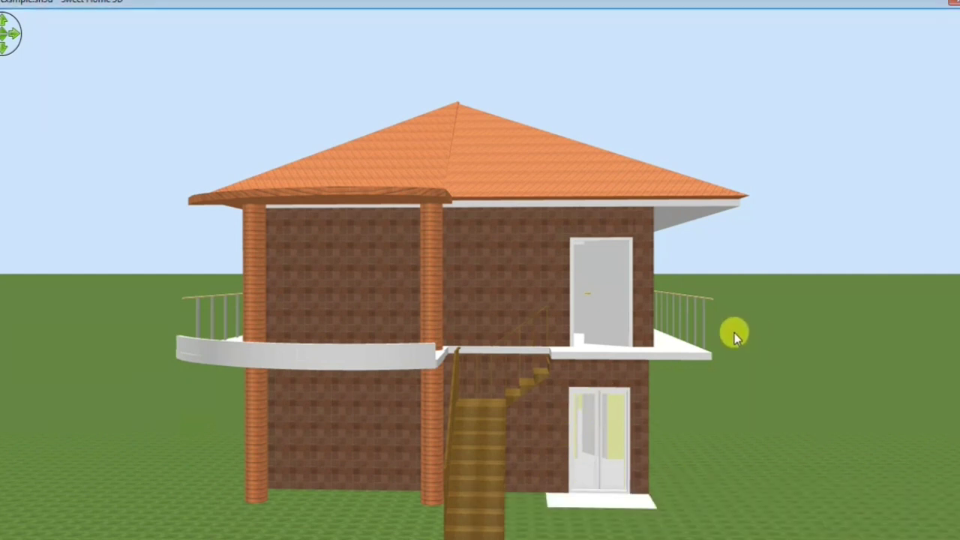
drag(735, 332, 812, 134)
drag(574, 384, 706, 349)
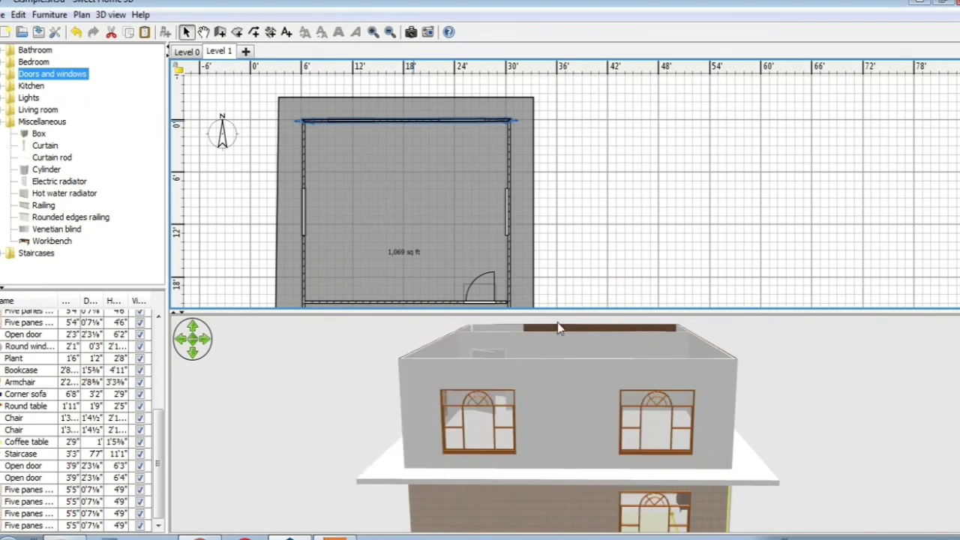
drag(559, 327, 476, 371)
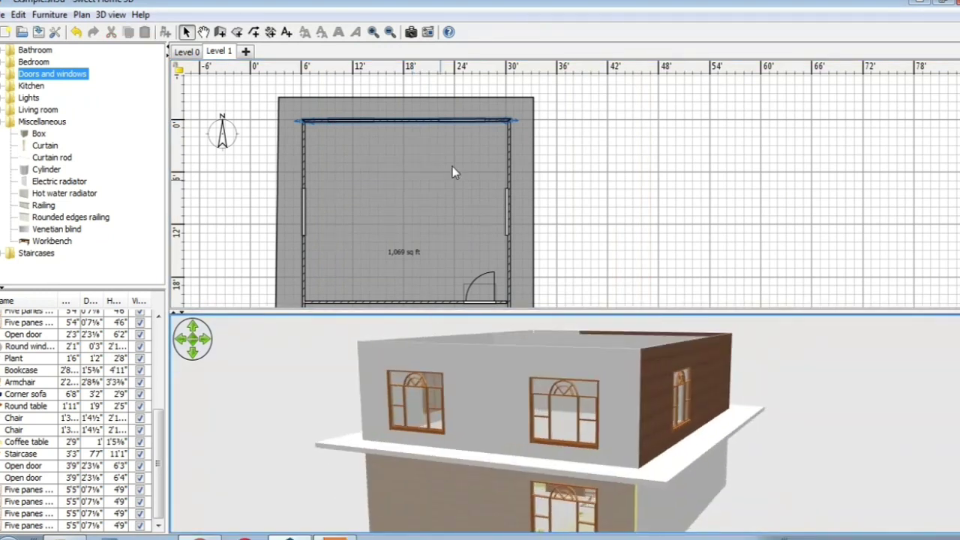
drag(419, 121, 414, 118)
click(77, 33)
drag(458, 377, 456, 375)
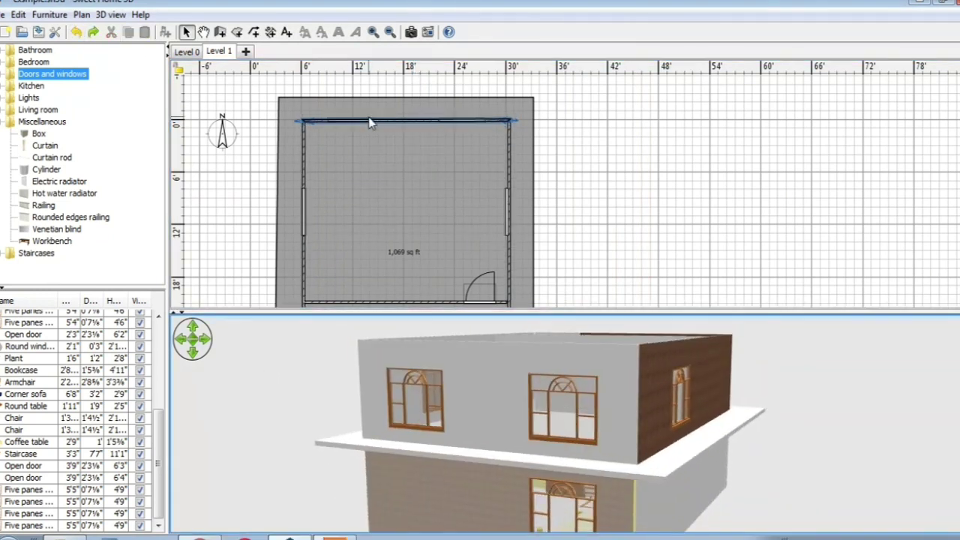
- Apply the Floor - Red tiles texture to the right side of Level 1's north wall
click(585, 142)
click(396, 117)
double_click(396, 120)
click(597, 202)
click(487, 388)
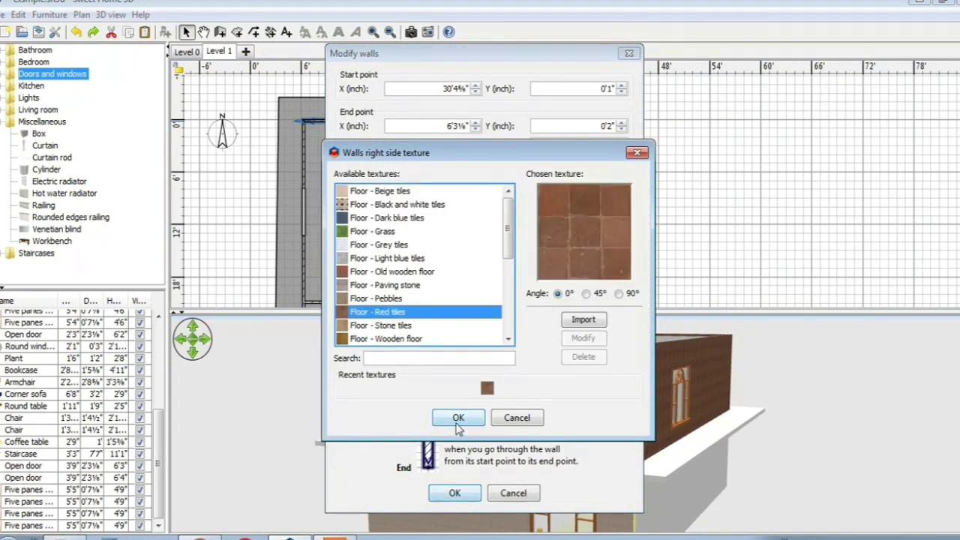
click(457, 422)
click(447, 495)
- Switch the plan to Level 0
drag(705, 403, 660, 258)
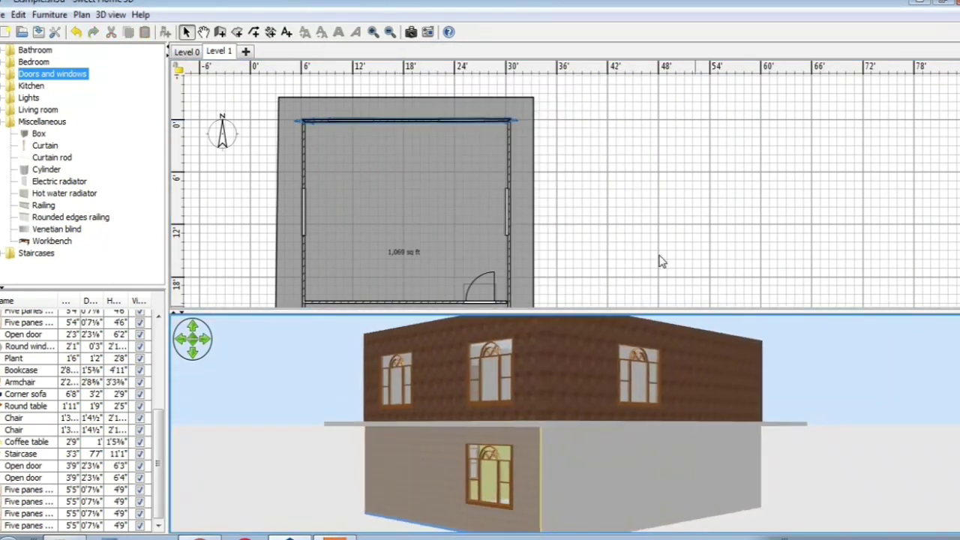
drag(457, 429, 538, 440)
click(186, 51)
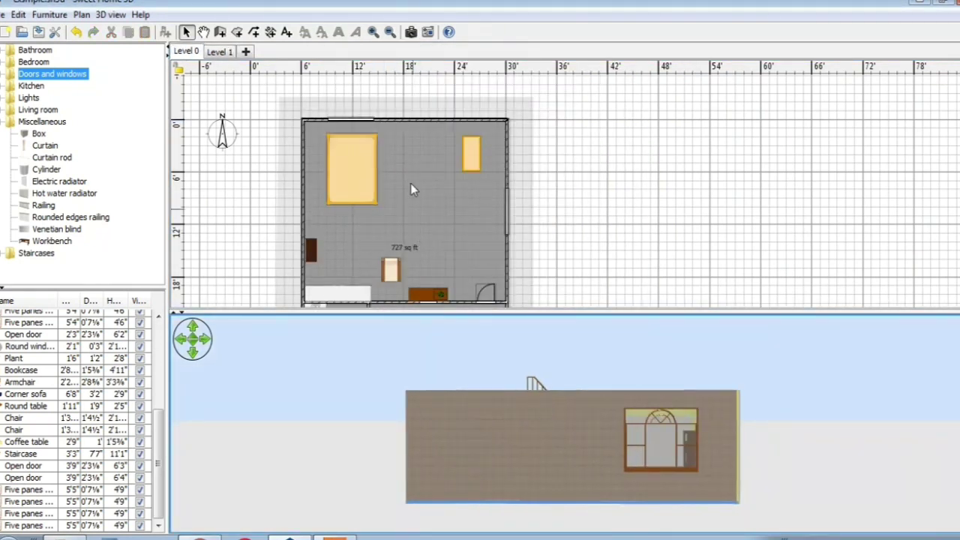
- Try applying the Floor - Red tiles texture to the right side of Level 0's north wall
double_click(412, 120)
click(596, 202)
click(358, 315)
click(458, 418)
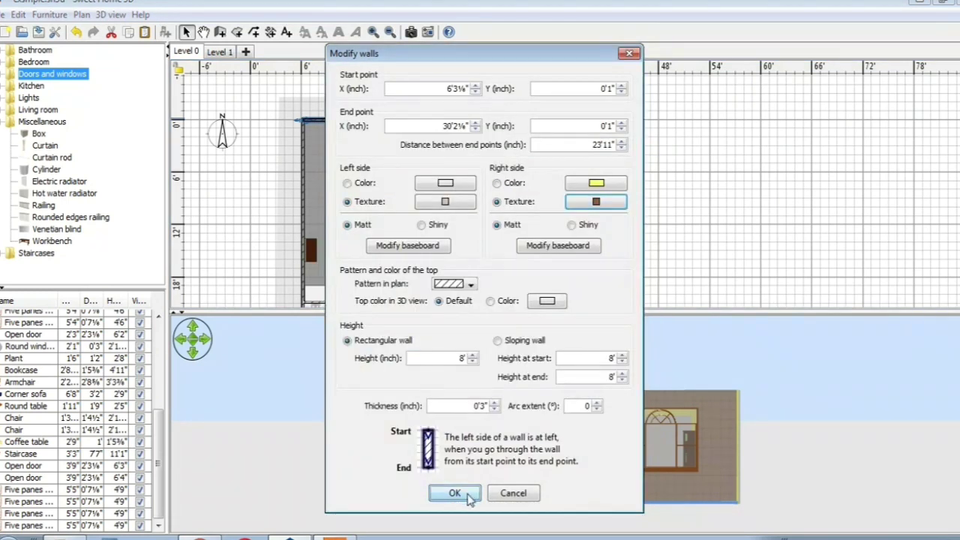
click(455, 493)
drag(422, 118, 421, 115)
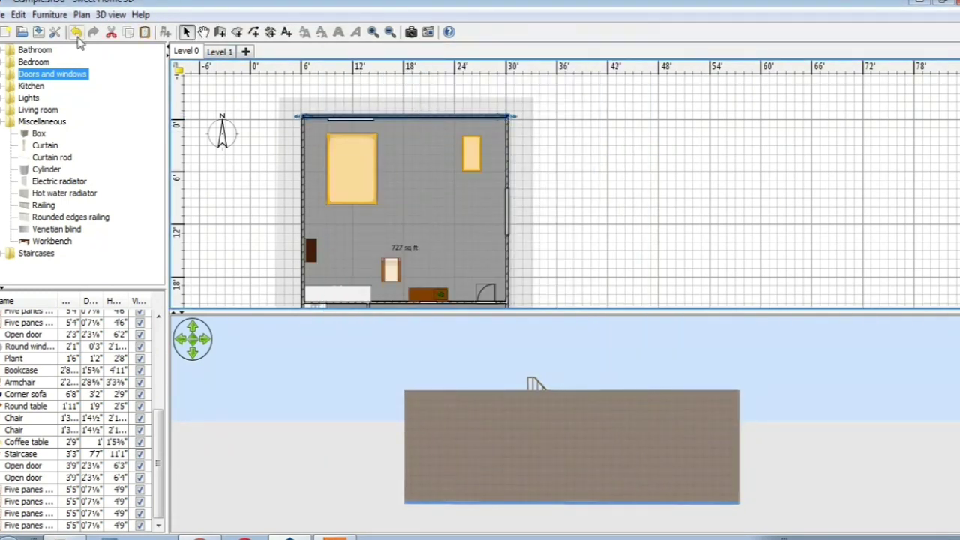
click(78, 34)
- Apply the Floor - Red tiles texture to the left side of Level 0's north wall
click(375, 33)
click(375, 33)
drag(721, 480, 366, 399)
double_click(454, 176)
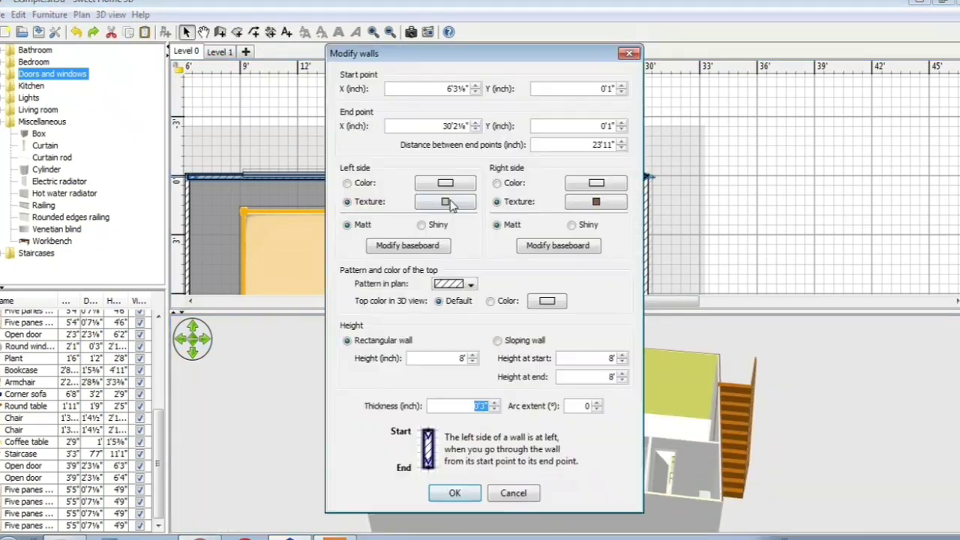
click(450, 203)
click(368, 312)
click(456, 418)
- Set the right side of Level 0's north wall to a plain yellow color
click(590, 186)
click(527, 299)
click(514, 323)
click(454, 493)
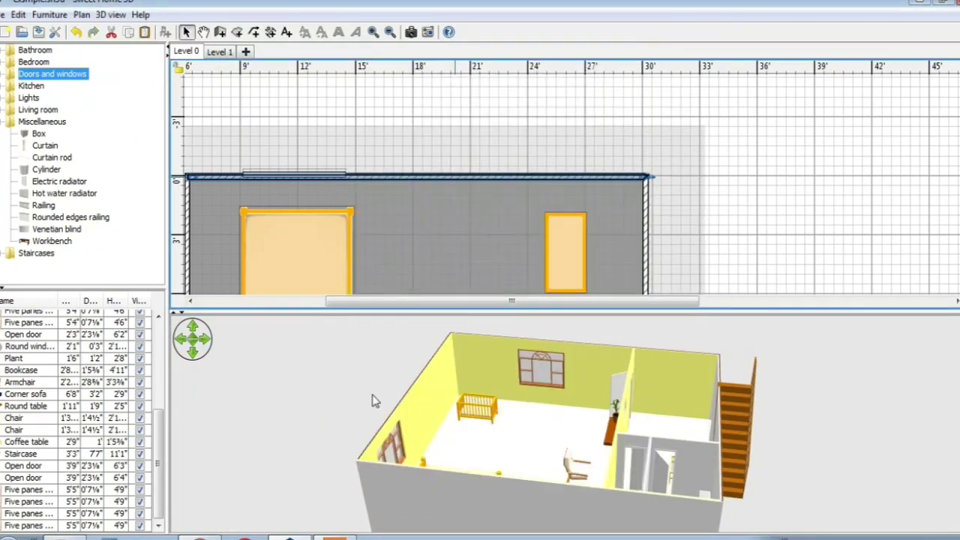
- Apply the Floor - Red tiles texture to the left side of Level 0's west wall
drag(372, 398, 178, 336)
scroll(365, 176, down, 4)
double_click(188, 176)
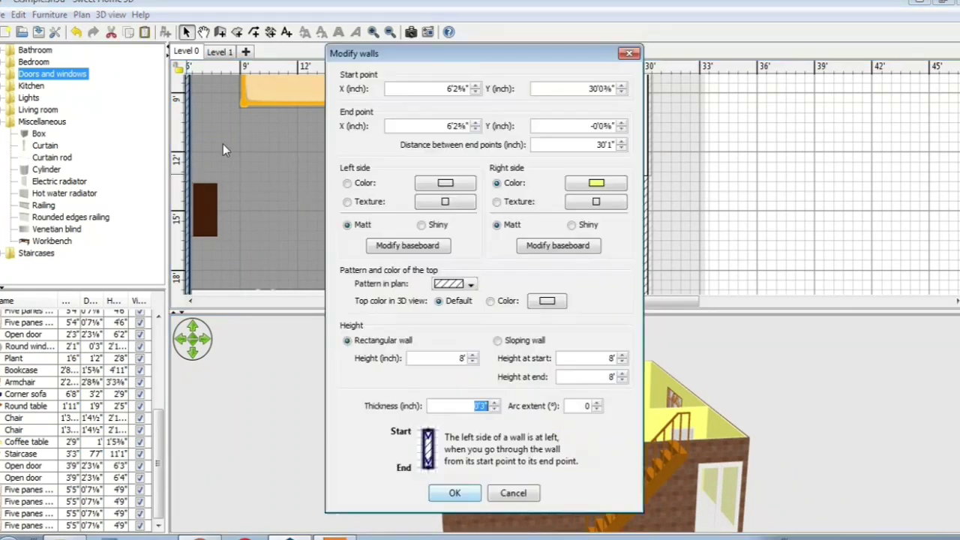
click(458, 206)
click(385, 312)
click(457, 418)
click(460, 493)
- Straighten Level 1's slanted south wall segment beside the staircase, join it to the east wall and set the open door into it
drag(703, 430, 848, 471)
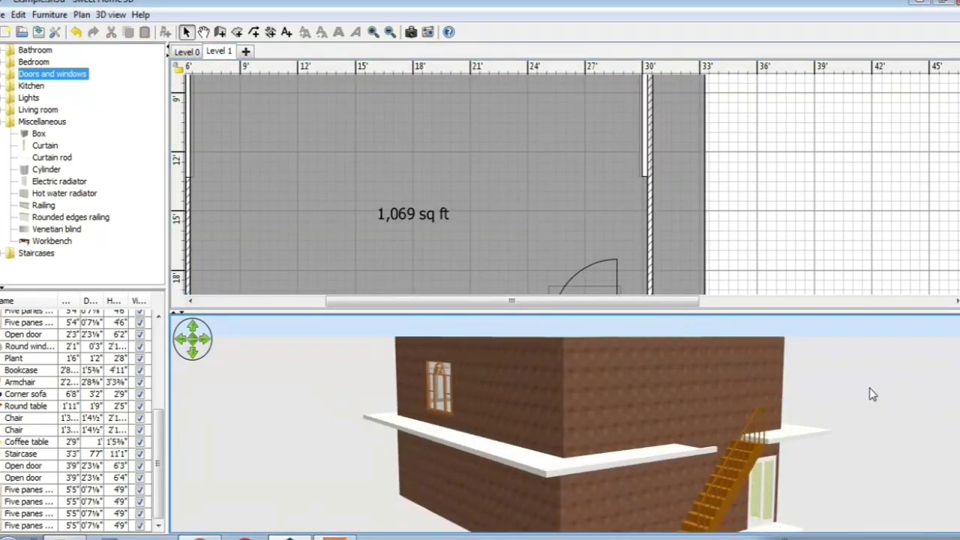
drag(873, 392, 759, 403)
scroll(601, 176, down, 6)
click(580, 126)
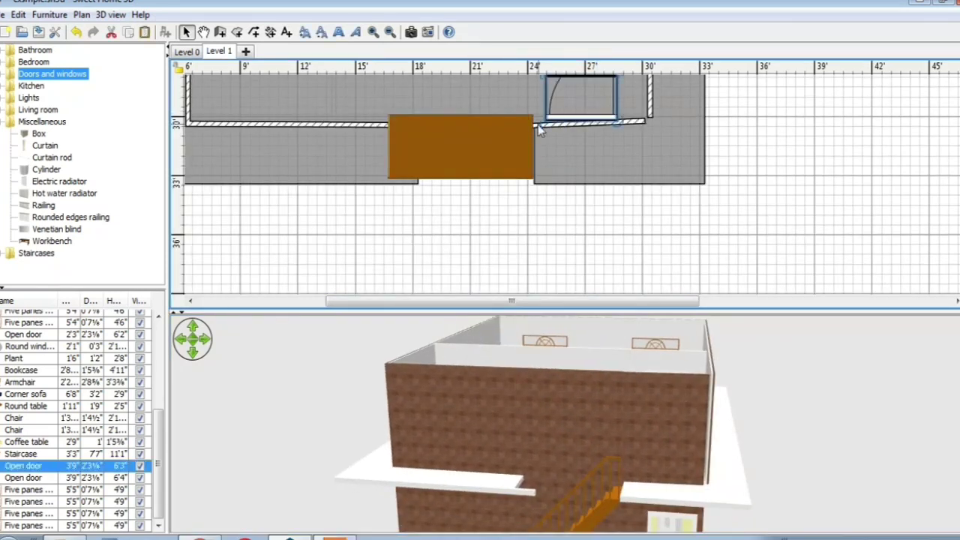
click(538, 123)
drag(531, 124, 531, 120)
drag(633, 120, 635, 115)
drag(537, 118, 638, 118)
key(Delete)
click(647, 115)
click(639, 245)
drag(797, 443, 786, 415)
- Add a new level above Level 1
click(237, 32)
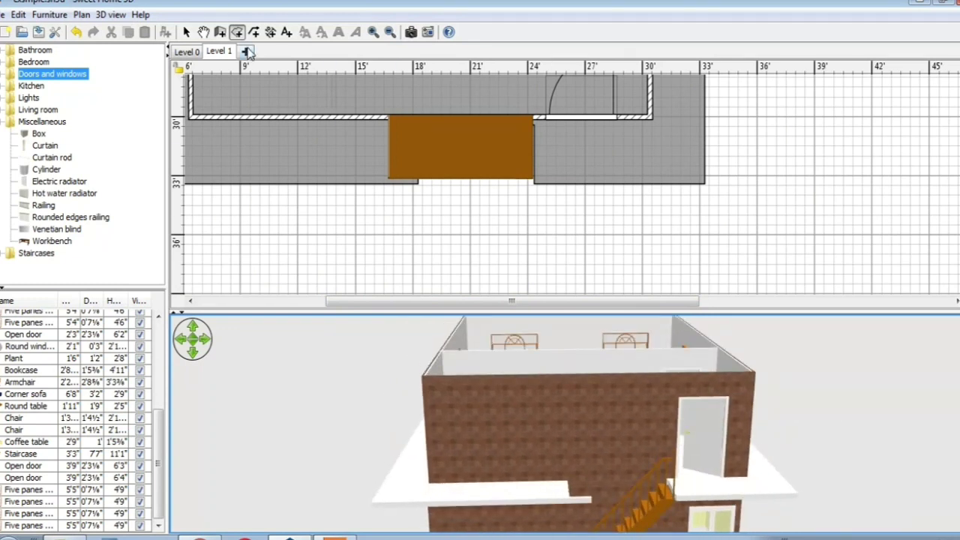
click(248, 52)
click(373, 33)
click(391, 34)
click(391, 34)
click(391, 34)
scroll(450, 119, down, 3)
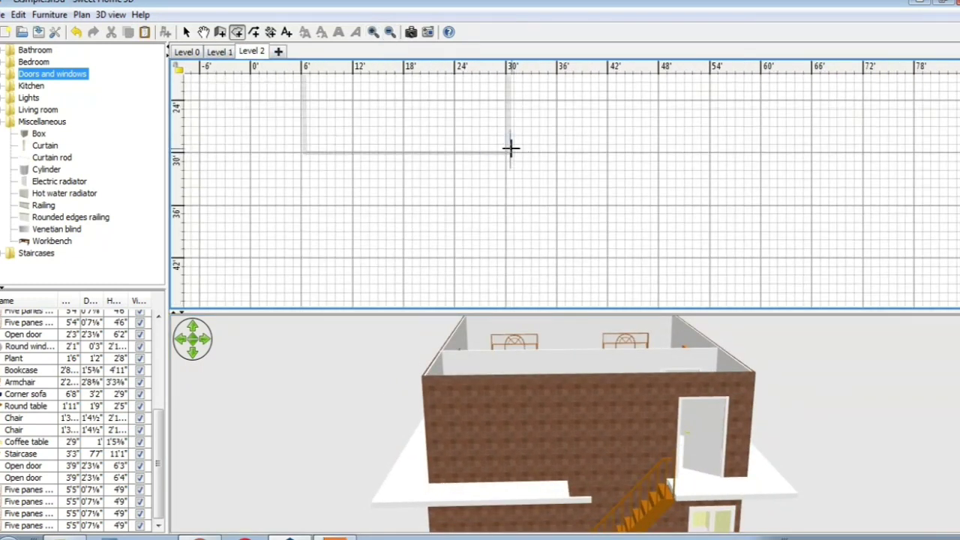
scroll(521, 173, up, 1)
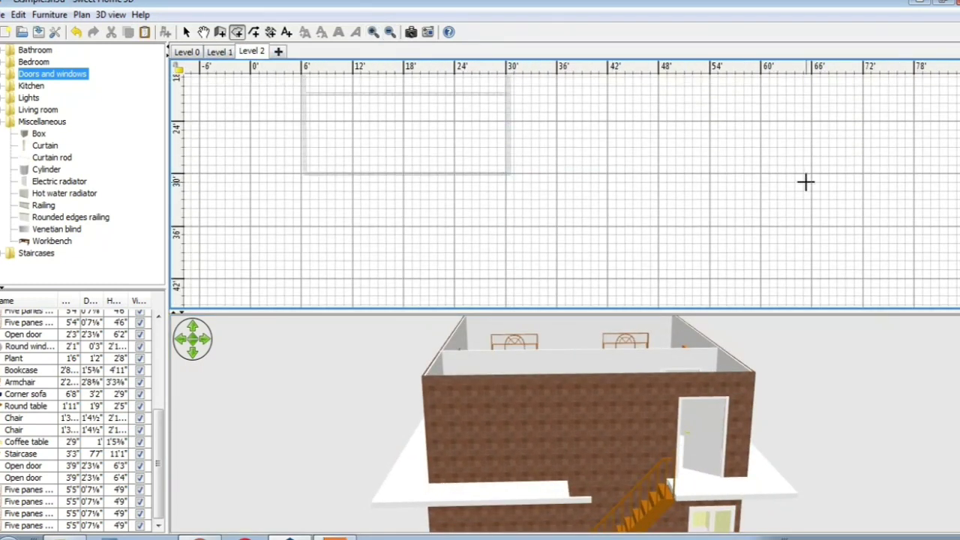
- Draw a rectangular room on Level 2, about 30' wide and 35'7" deep, overhanging the walls below on all sides
click(220, 51)
click(257, 54)
click(532, 199)
scroll(537, 153, up, 3)
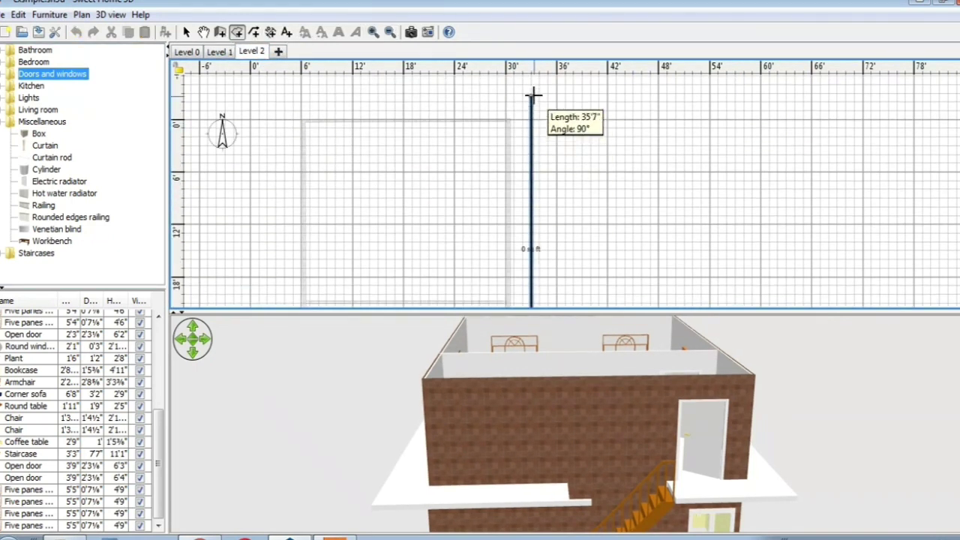
click(533, 93)
click(276, 93)
scroll(288, 147, down, 3)
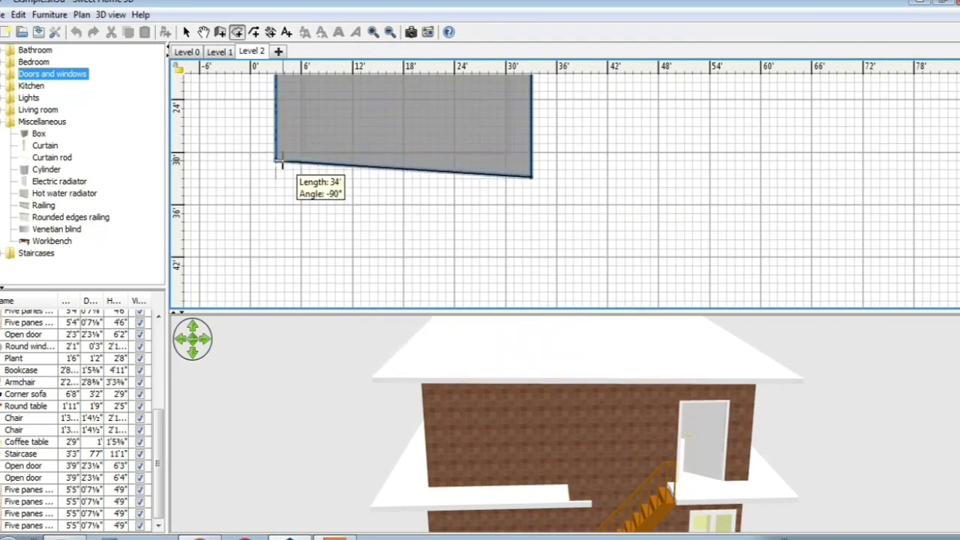
click(276, 177)
click(532, 177)
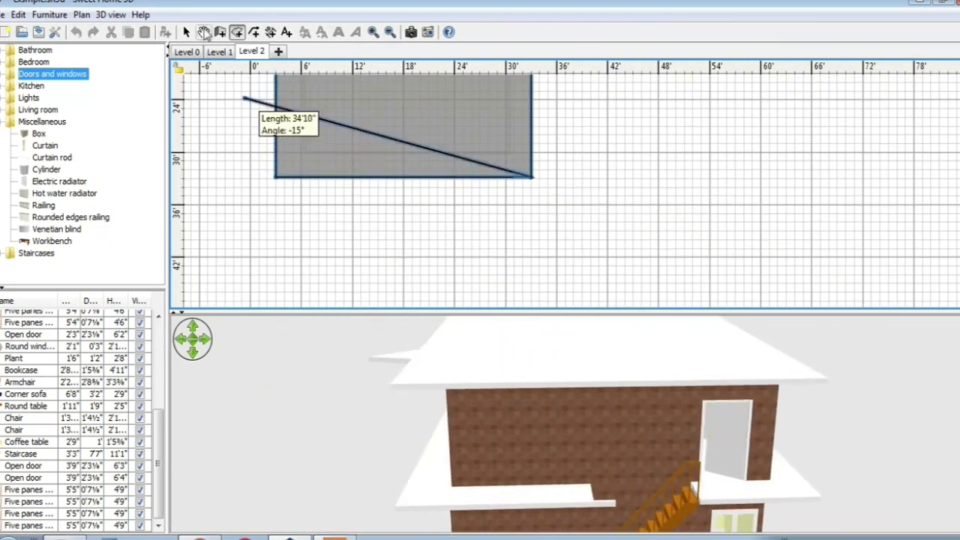
click(203, 33)
- Enlarge the 3D view area and collapse the Miscellaneous category of the furniture catalog
drag(835, 397, 633, 397)
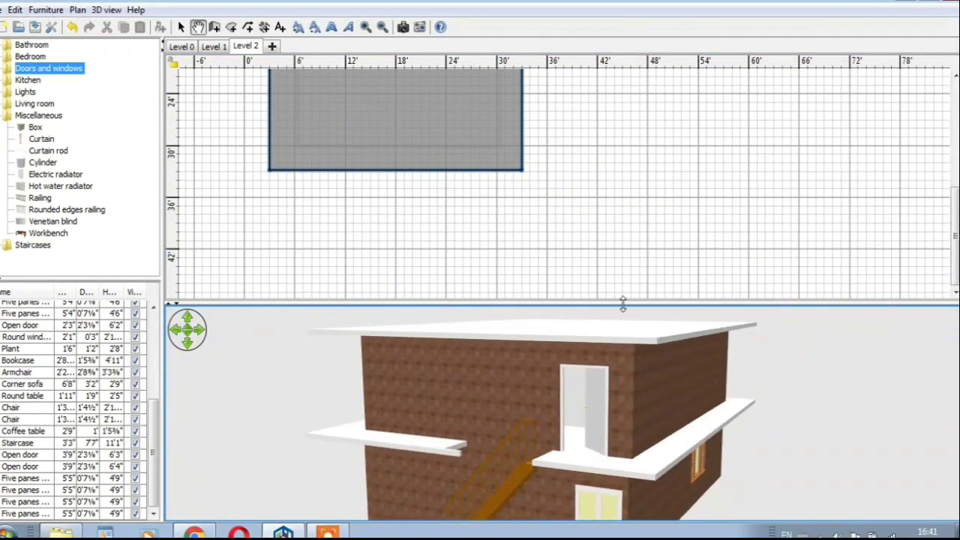
drag(634, 312, 637, 182)
mouse_move(644, 279)
mouse_down()
mouse_move(663, 325)
mouse_move(802, 276)
mouse_move(708, 281)
mouse_move(601, 301)
mouse_move(593, 314)
mouse_move(632, 325)
mouse_move(785, 322)
mouse_move(584, 338)
mouse_move(450, 333)
mouse_move(345, 274)
mouse_move(645, 318)
mouse_move(648, 297)
mouse_up()
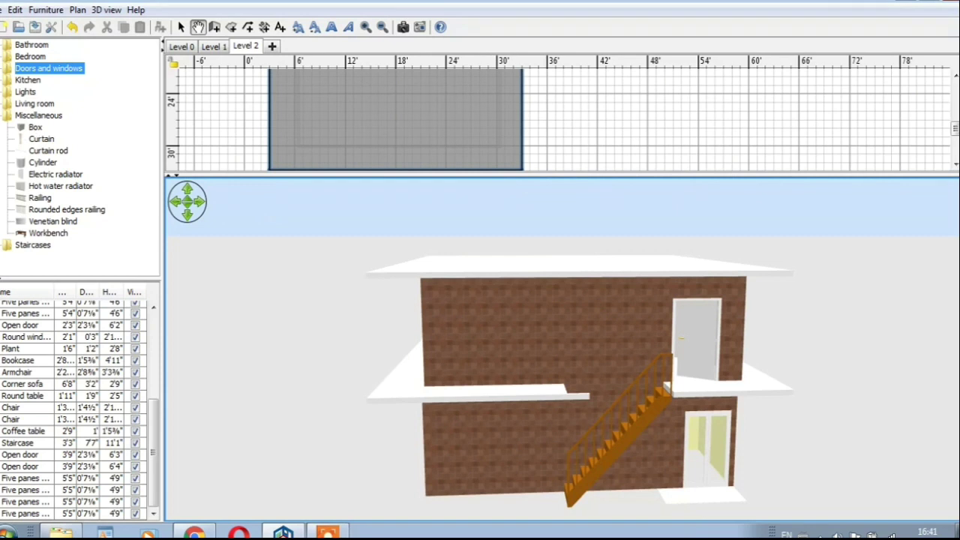
click(1, 116)
click(0, 80)
click(1, 80)
click(1, 92)
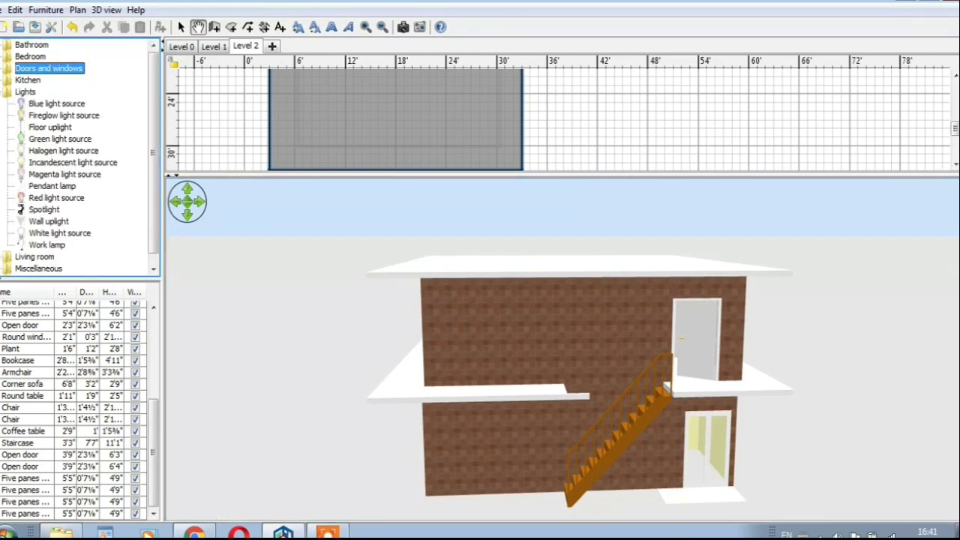
click(0, 92)
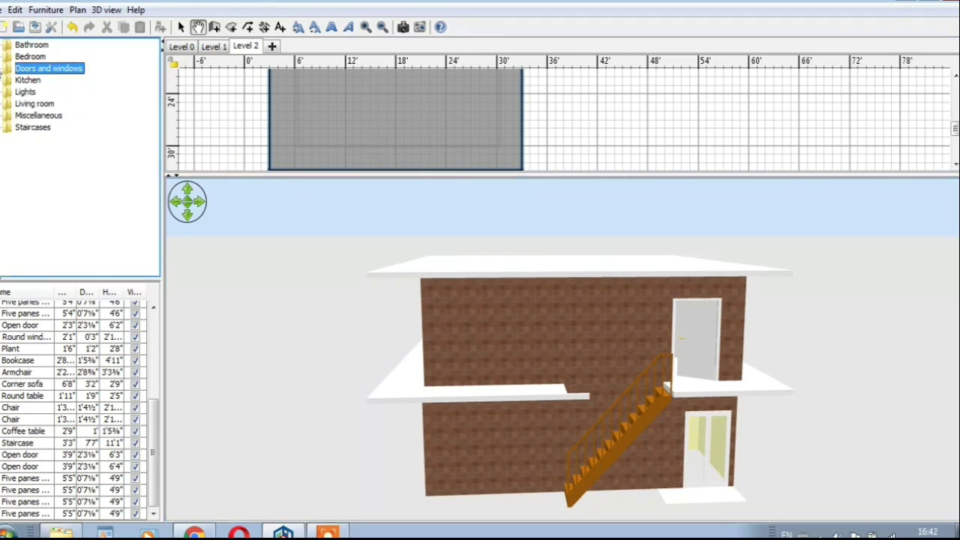
drag(402, 331, 655, 367)
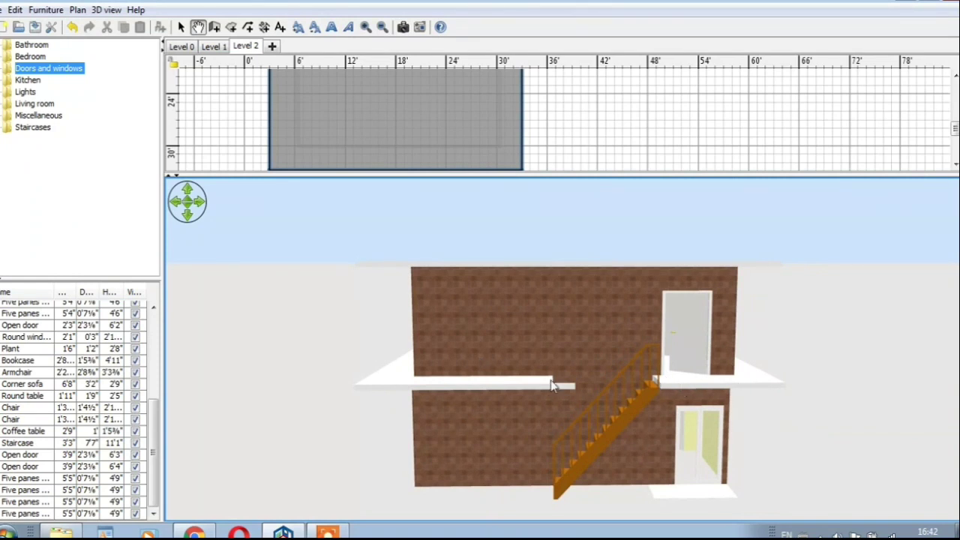
mouse_move(552, 385)
mouse_down()
mouse_move(506, 388)
mouse_move(536, 392)
mouse_up()
click(217, 47)
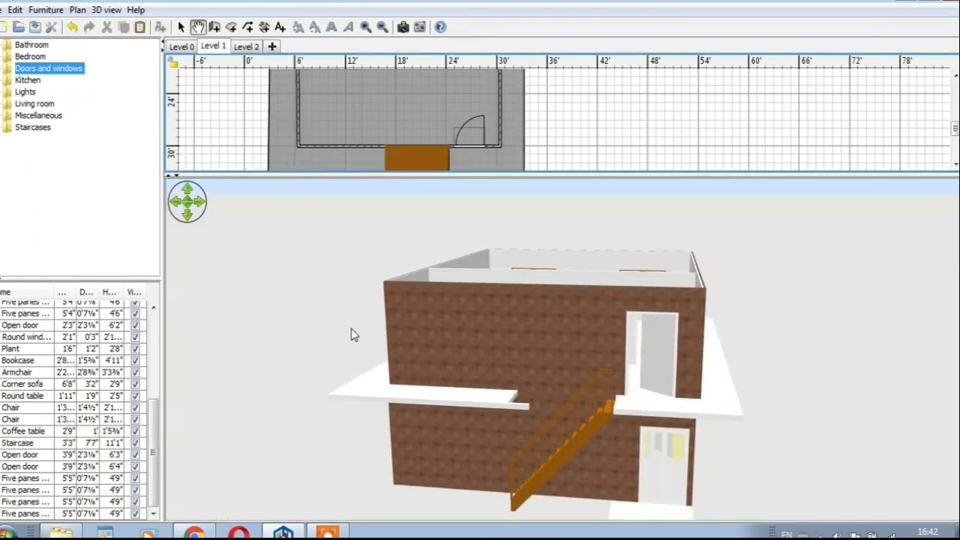
drag(355, 336, 371, 457)
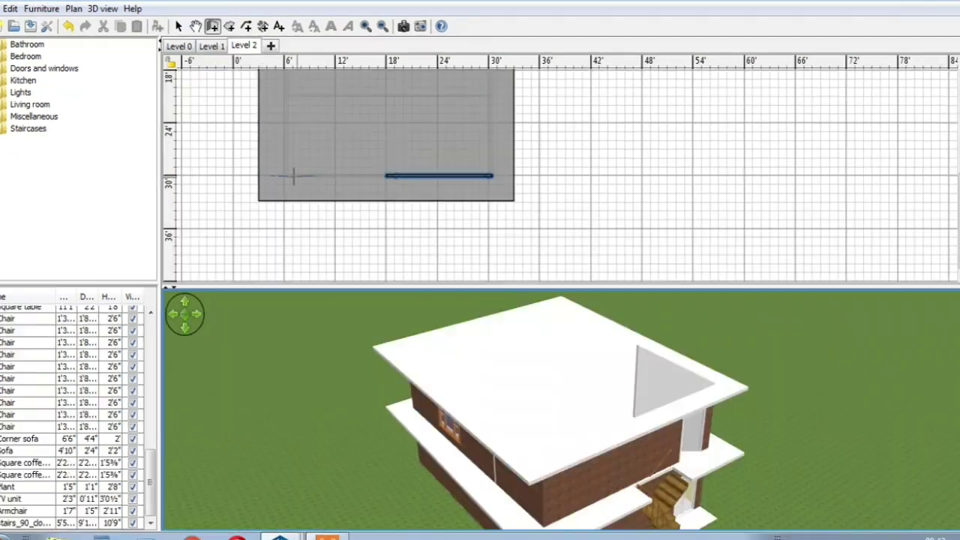
- Draw the west half of Level 2's south gable wall, 11'8" long, and make it sloping with a start height of 0'2"
click(285, 176)
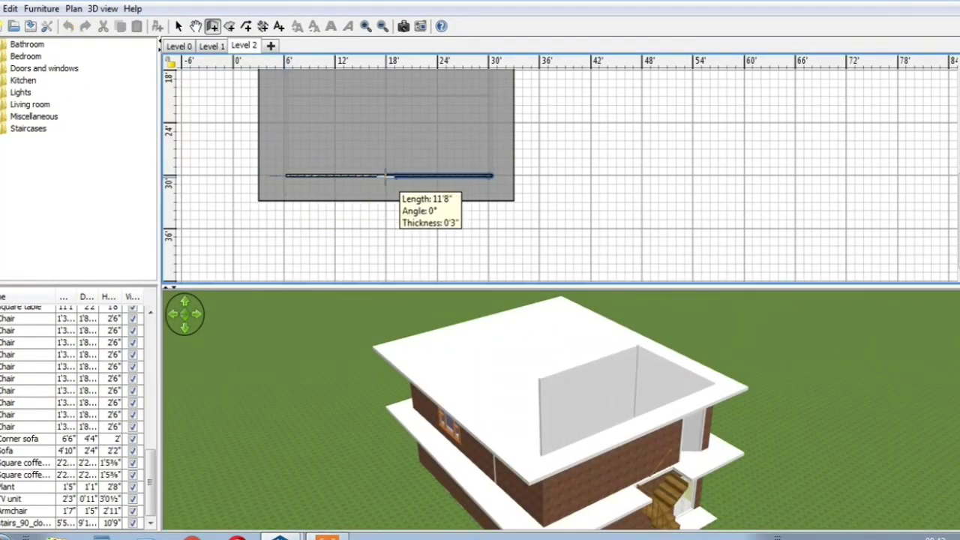
click(386, 176)
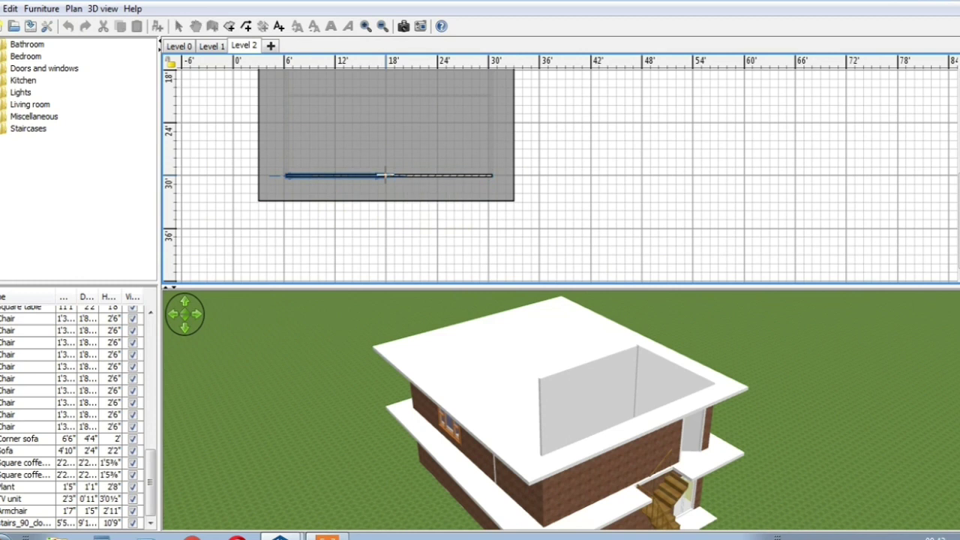
click(180, 27)
double_click(329, 174)
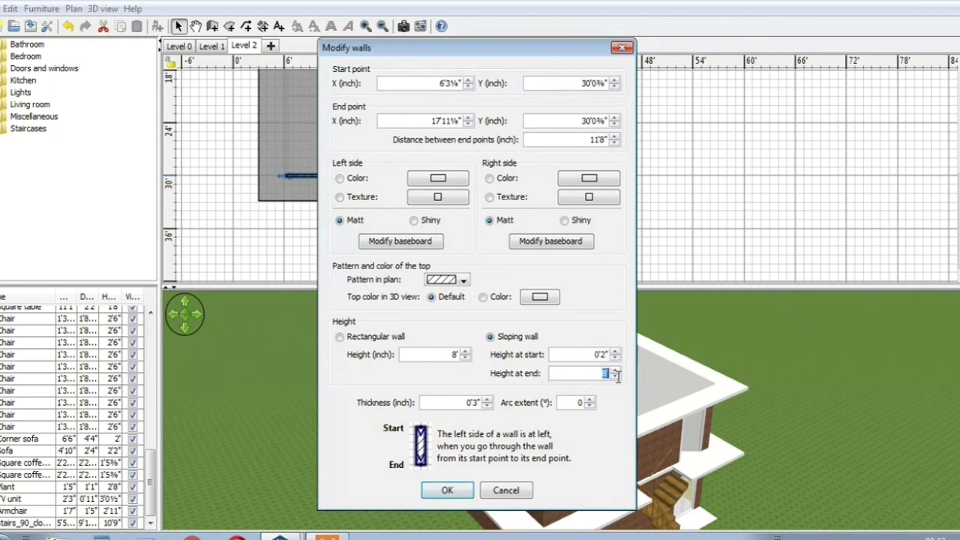
click(448, 491)
- Draw a wall about 11'9½" long along Level 2's north side, from the west corner to the middle
drag(734, 408, 670, 407)
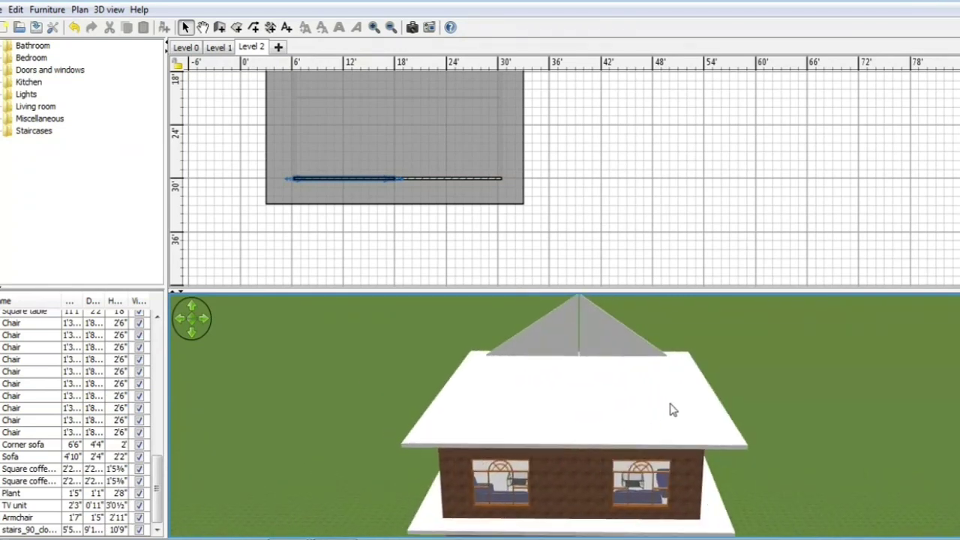
scroll(485, 223, up, 5)
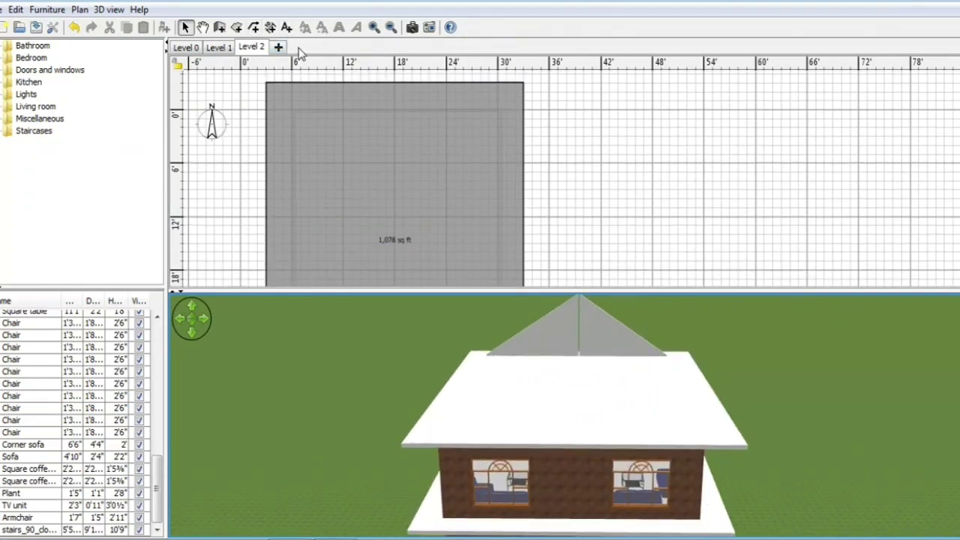
click(293, 110)
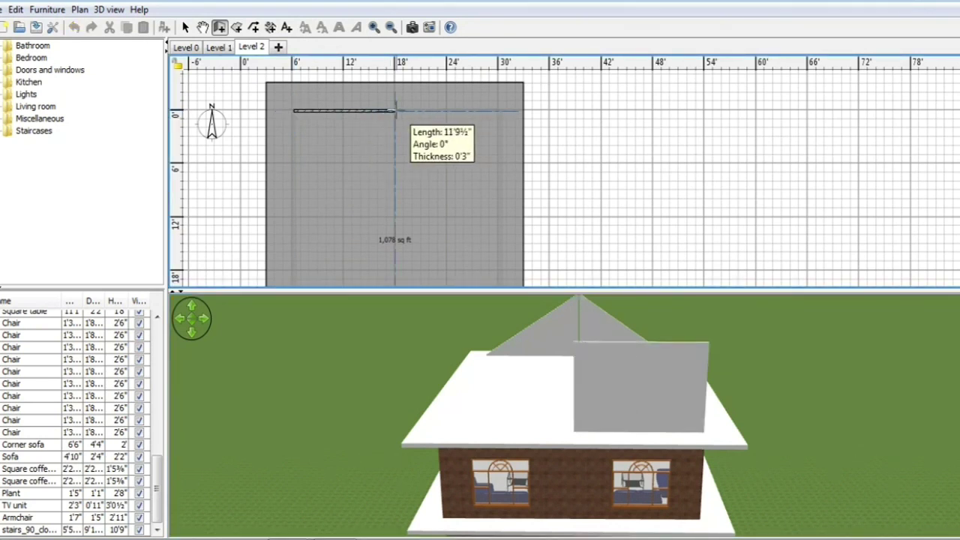
click(395, 110)
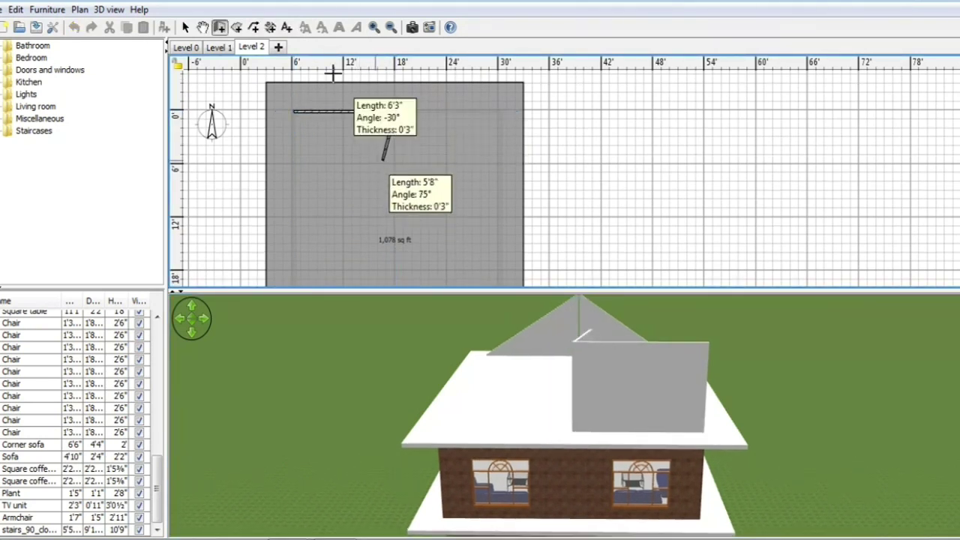
click(186, 27)
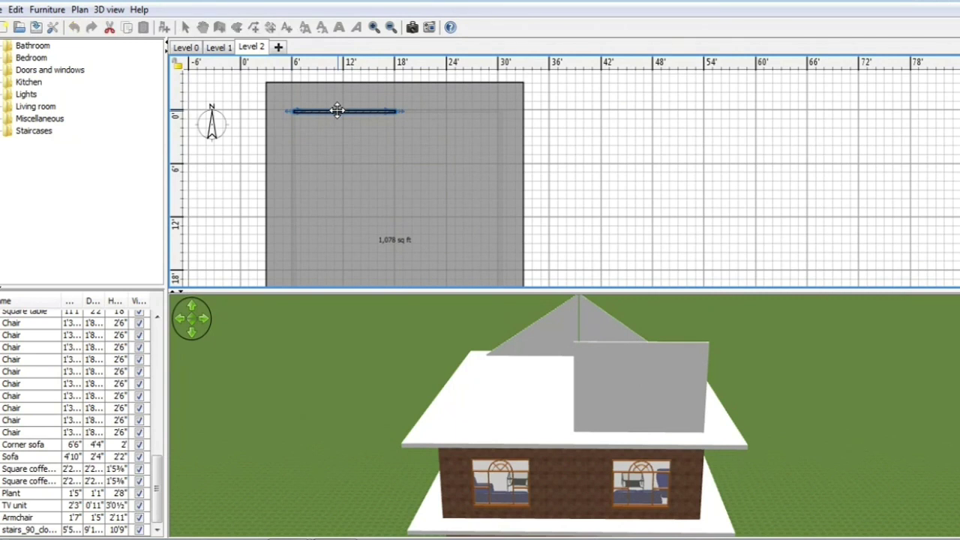
- Make the west half of Level 2's north gable wall sloping with a start height of 2"
double_click(337, 111)
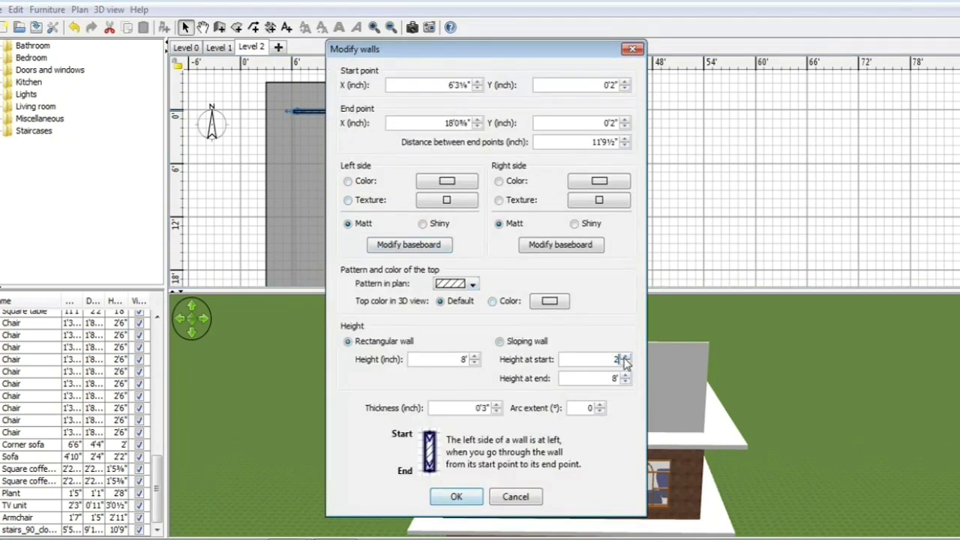
click(456, 498)
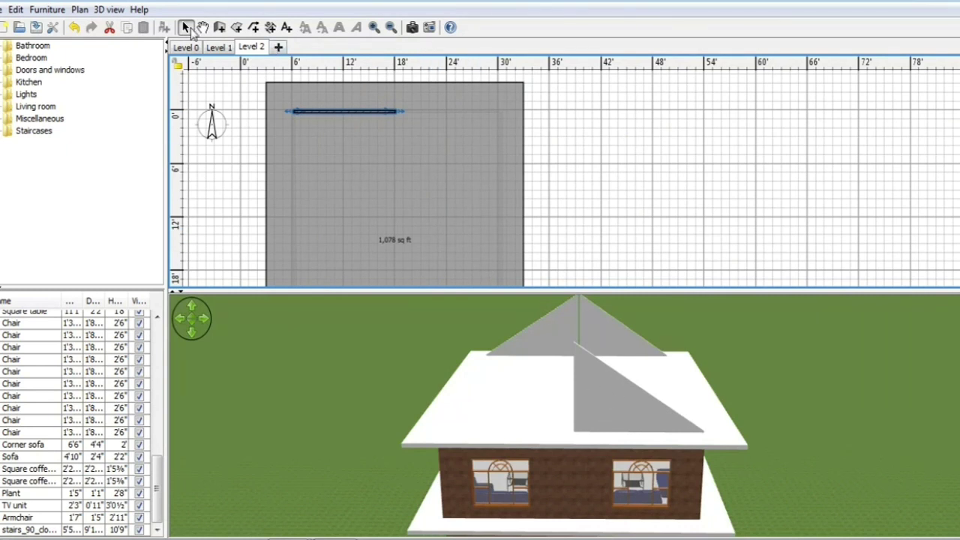
- Draw the east half of Level 2's north gable wall, about 12'0⅞" long, and make it sloping with a start height of 2"
click(499, 111)
click(395, 112)
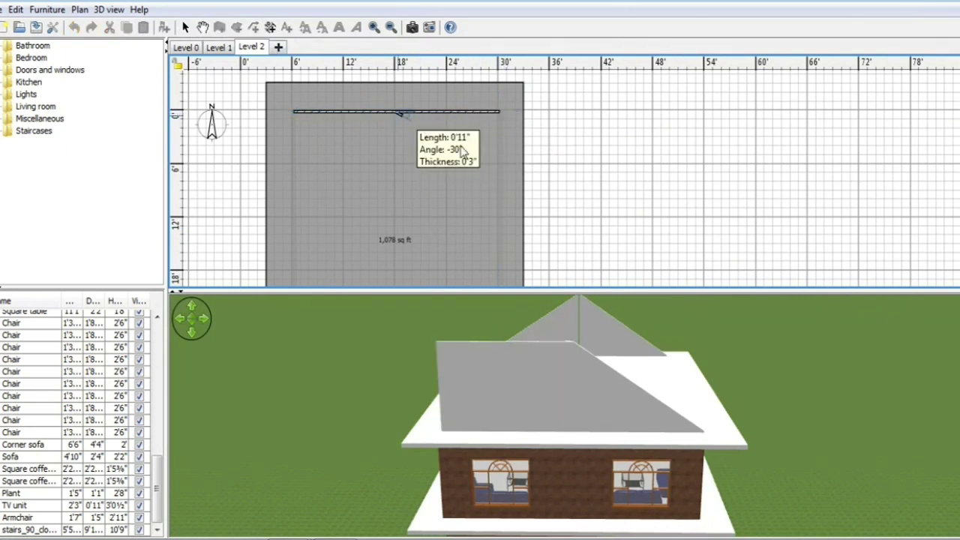
click(186, 29)
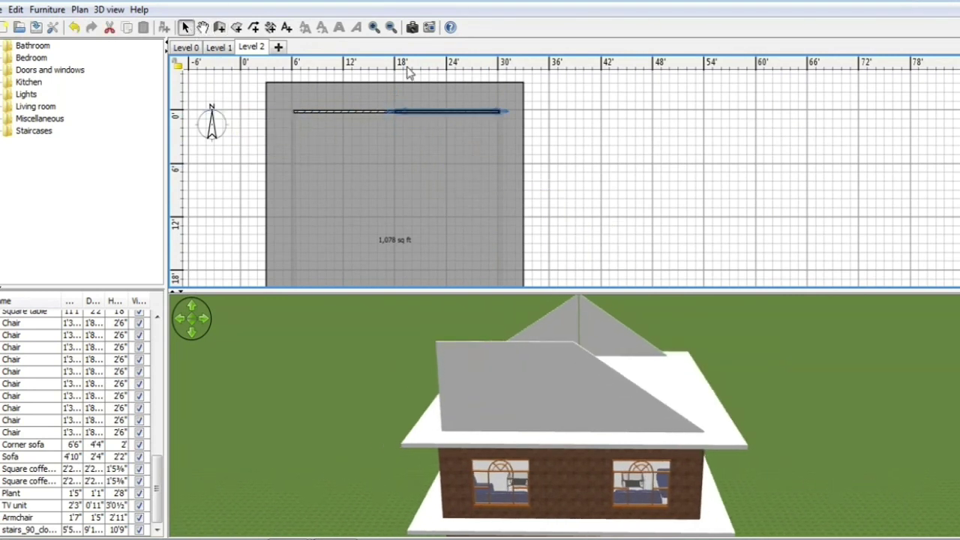
double_click(443, 107)
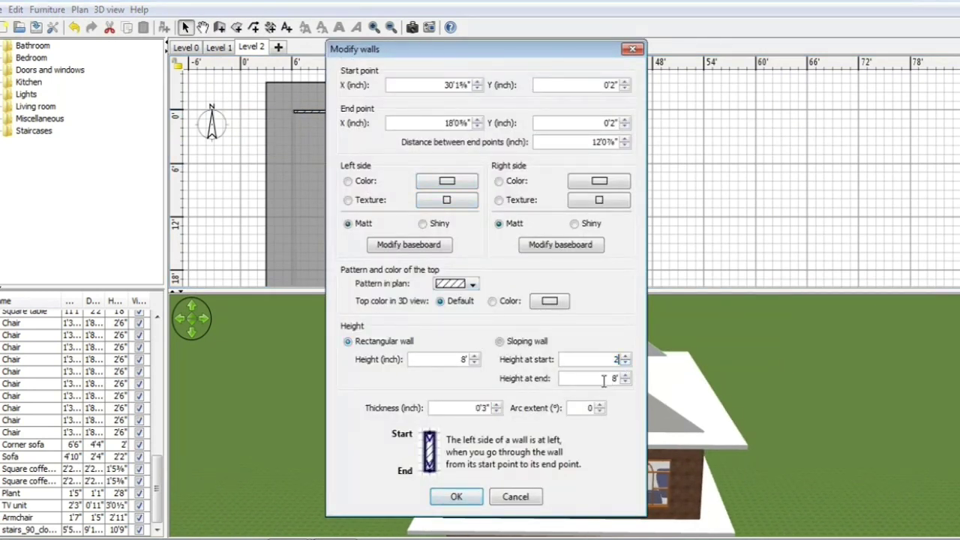
click(456, 501)
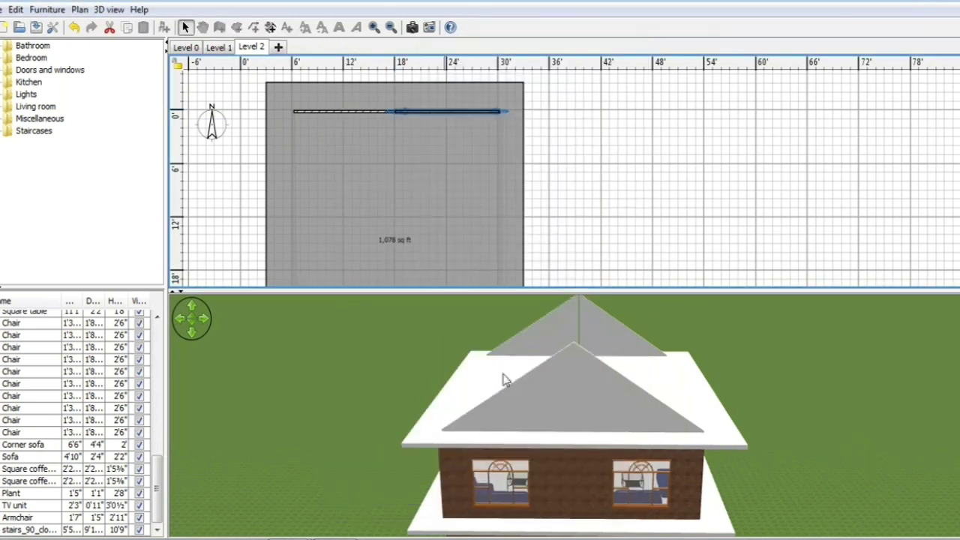
- Try shifting the east half of the north gable wall slightly northwest and undo the move
drag(756, 389, 769, 427)
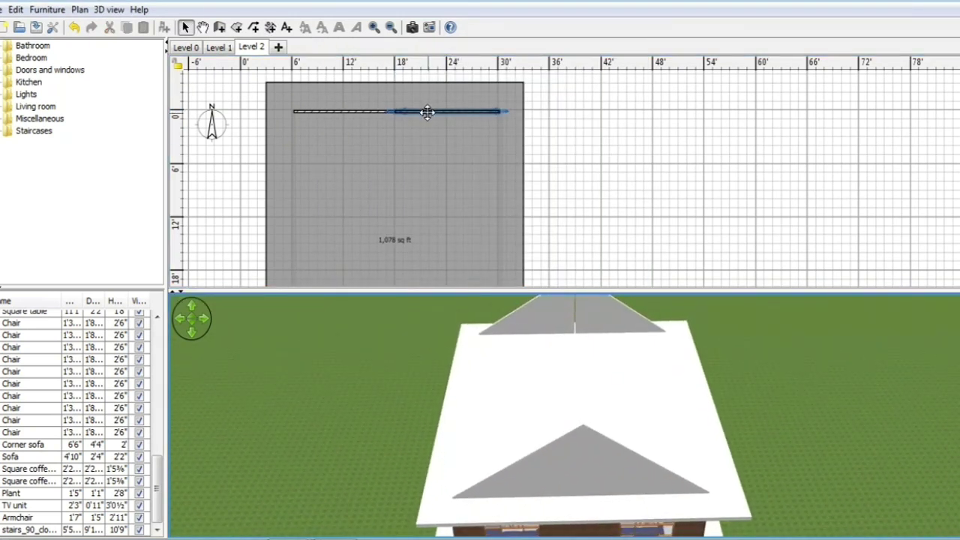
drag(427, 113, 425, 110)
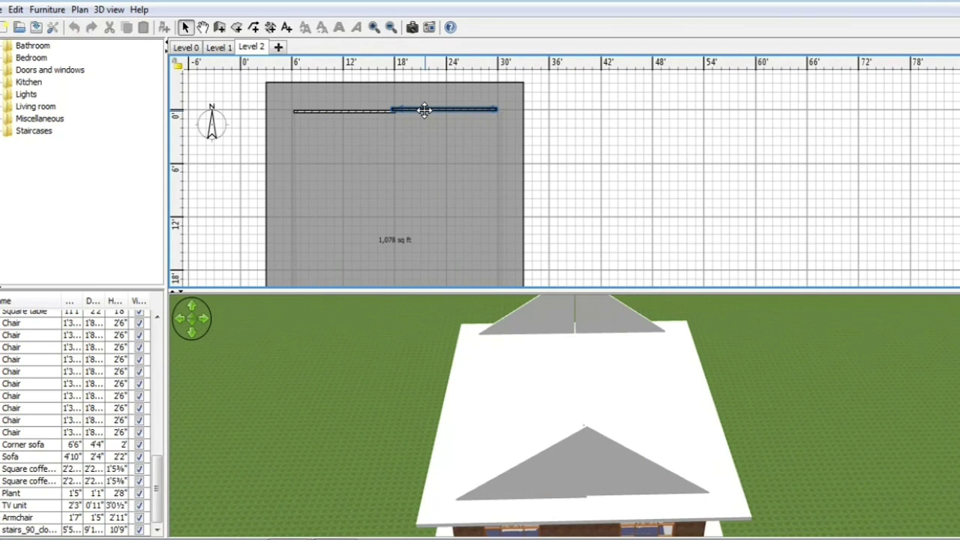
click(73, 27)
- Nudge the east half of Level 2's south gable wall slightly west, keeping it in line with the west half
drag(594, 418, 872, 356)
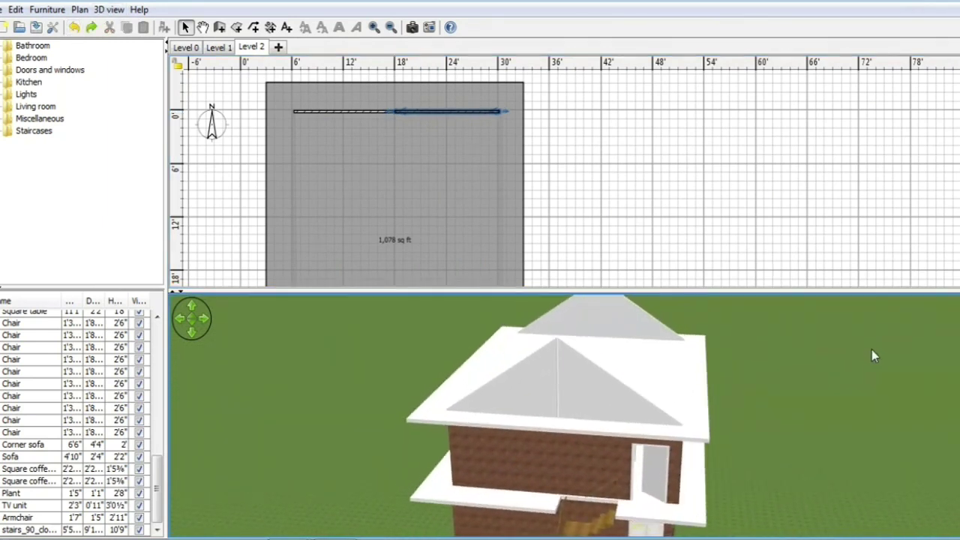
scroll(514, 180, down, 3)
click(467, 175)
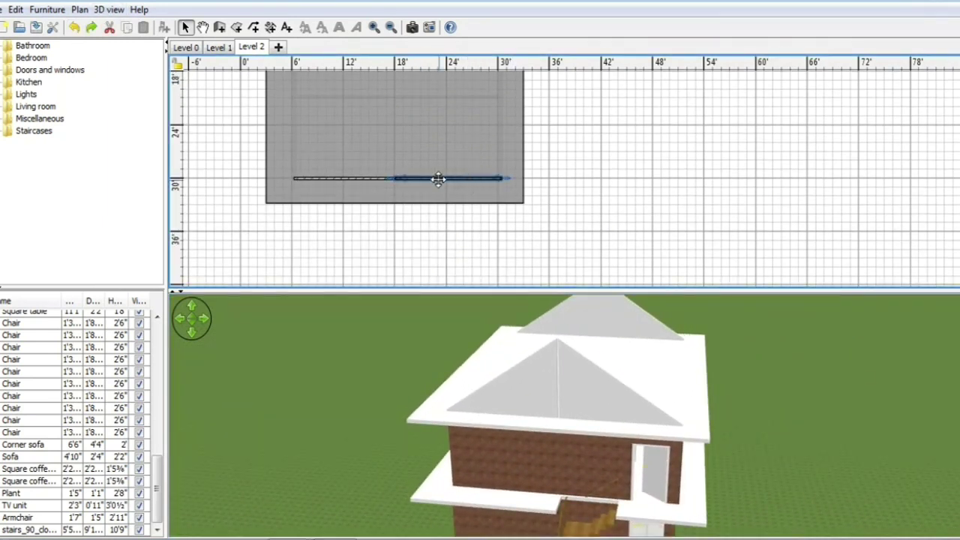
drag(439, 180, 436, 180)
drag(570, 351, 701, 373)
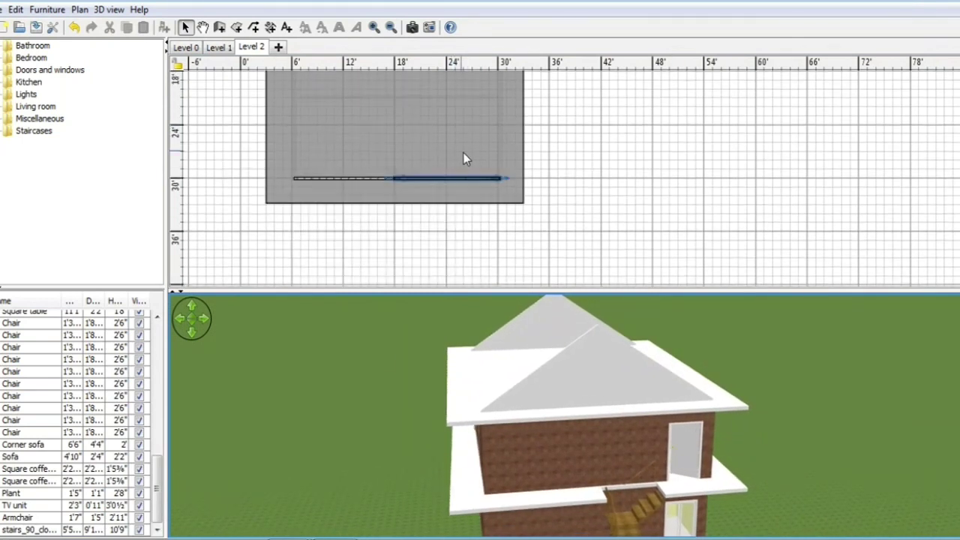
scroll(614, 222, up, 3)
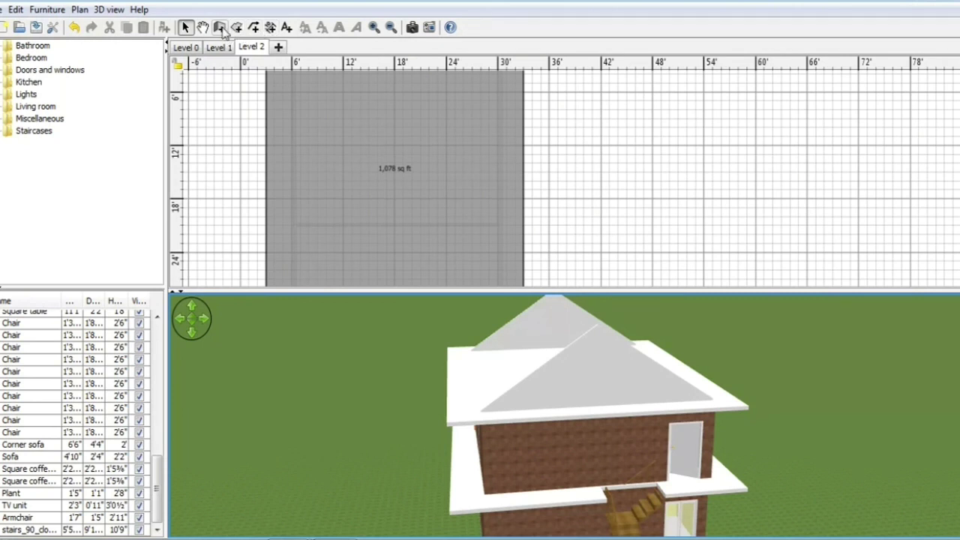
- Start importing a furniture model into the catalog and open the model file chooser
right_click(56, 191)
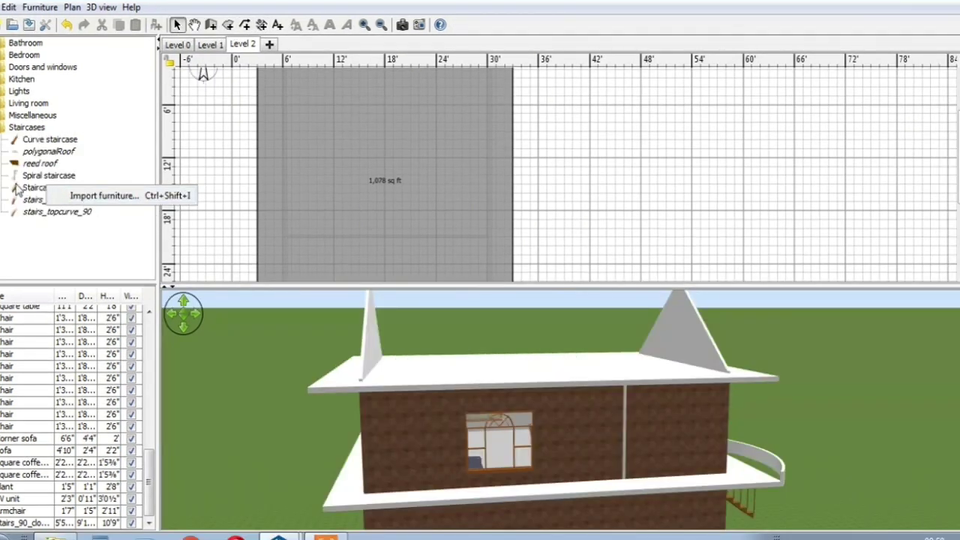
right_click(18, 181)
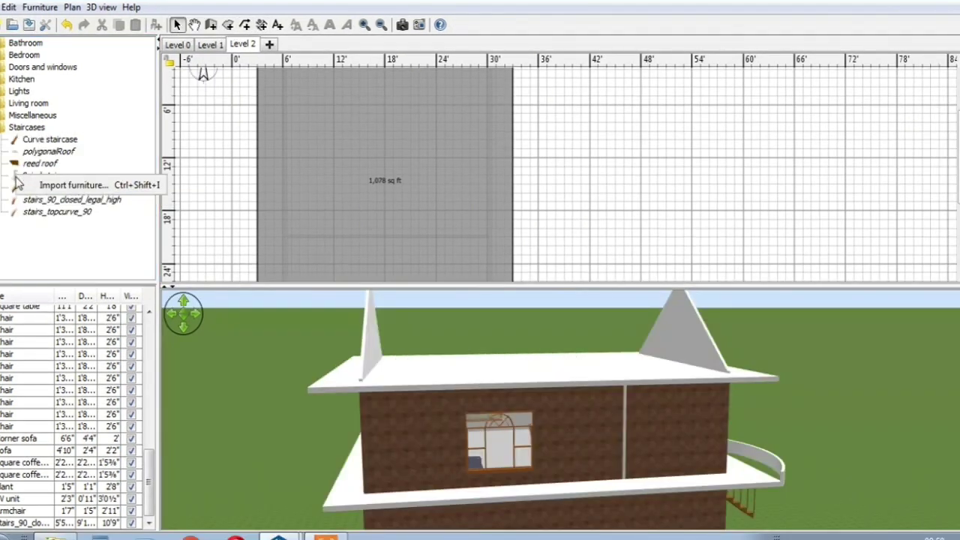
click(93, 187)
click(480, 184)
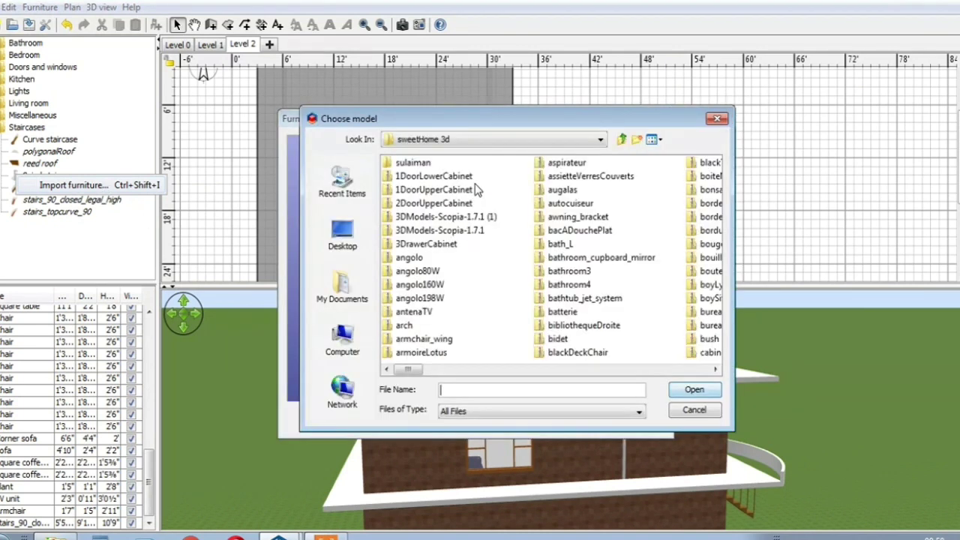
- Enlarge the model file chooser and browse the model archives in the sweetHome 3d folder
scroll(619, 254, up, 4)
scroll(559, 283, down, 10)
scroll(612, 278, down, 10)
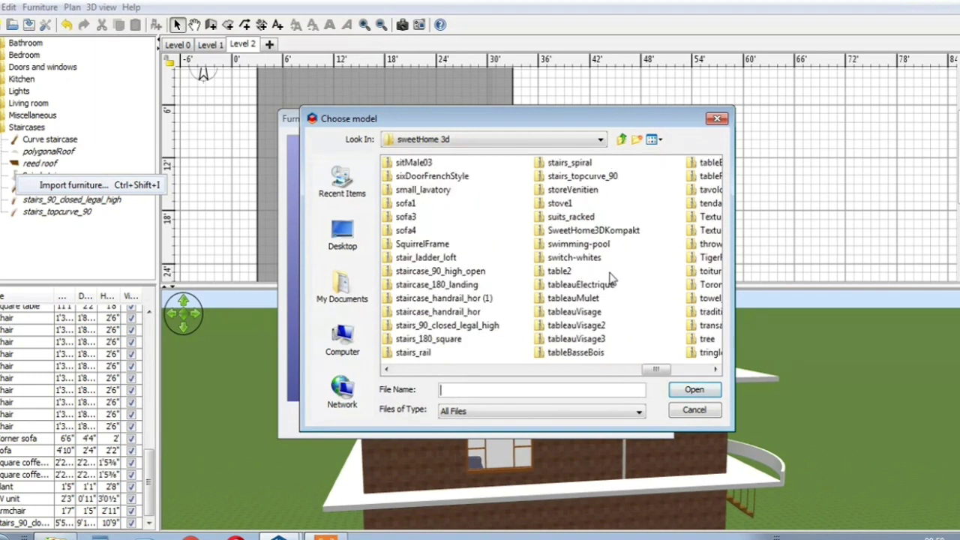
scroll(612, 290, up, 4)
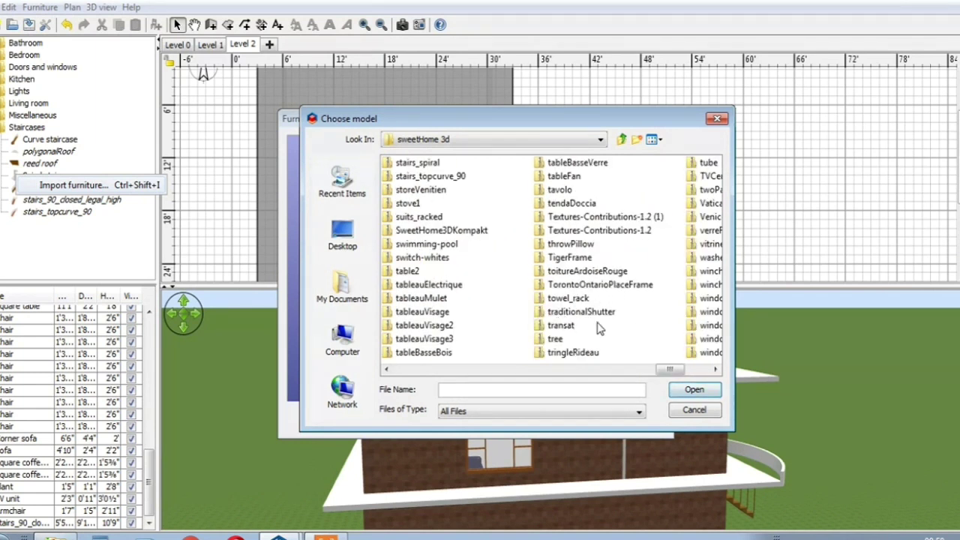
scroll(604, 324, down, 5)
scroll(589, 235, up, 2)
scroll(585, 279, down, 2)
drag(735, 111, 893, 16)
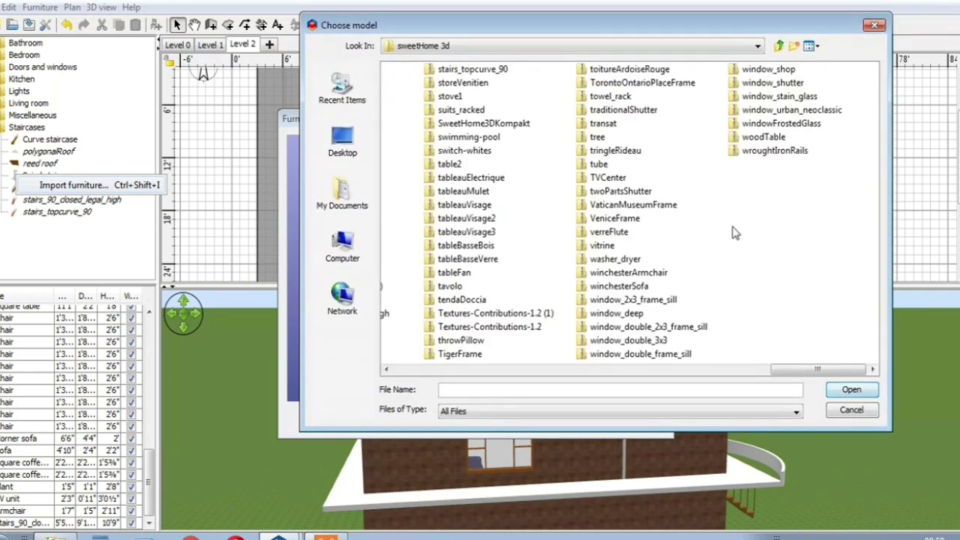
scroll(701, 240, up, 5)
scroll(701, 239, down, 5)
scroll(570, 168, up, 8)
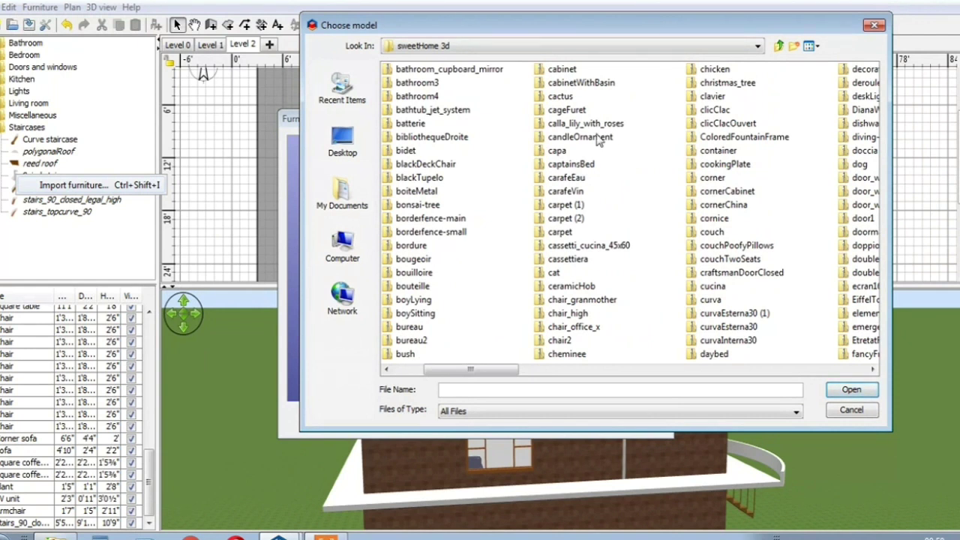
- Import cabinet.zip with its default orientation into the Kitchen category of the catalog, and collapse that category
click(834, 394)
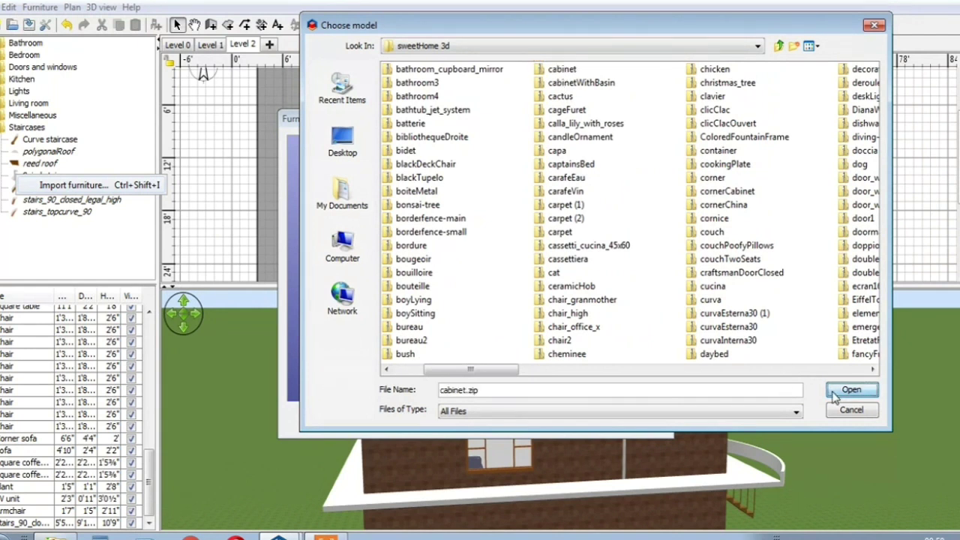
drag(540, 268, 543, 291)
click(484, 418)
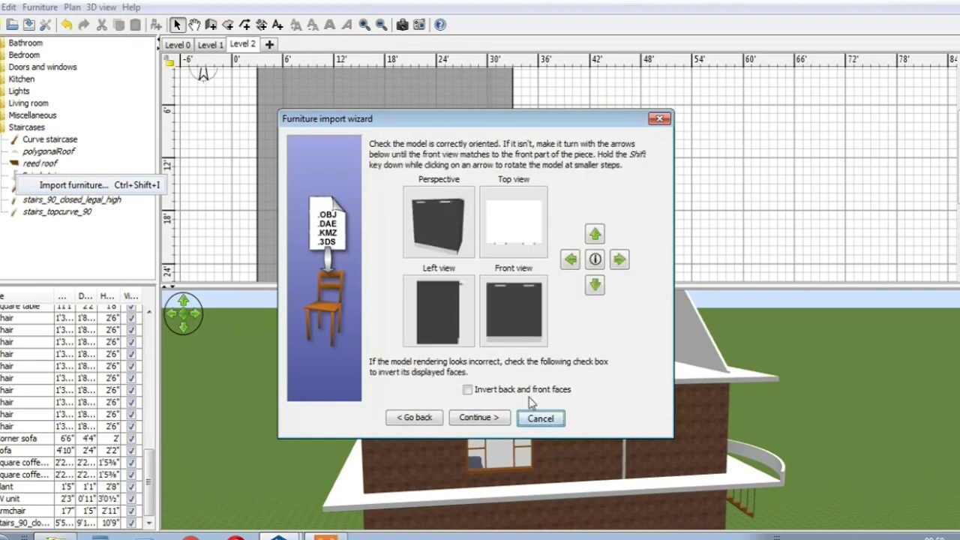
click(487, 419)
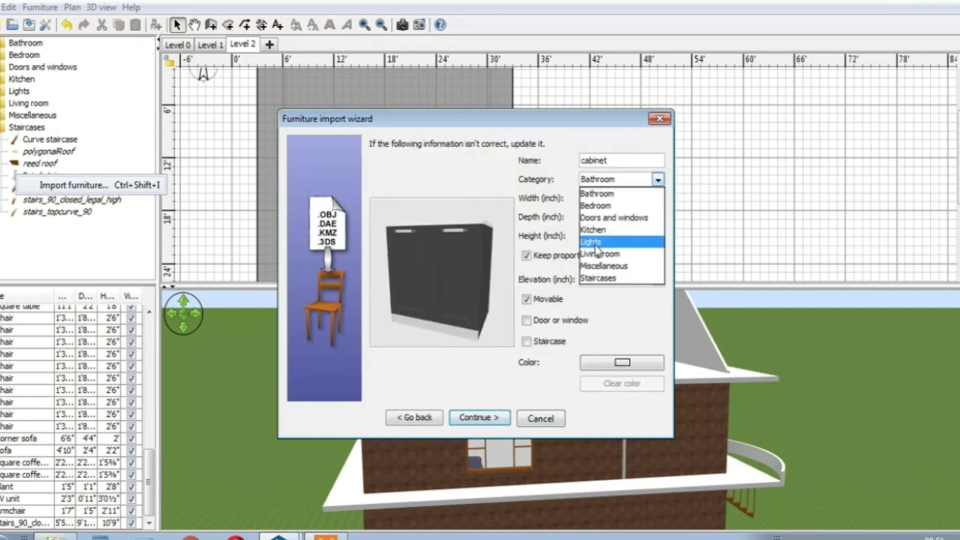
click(601, 232)
click(472, 423)
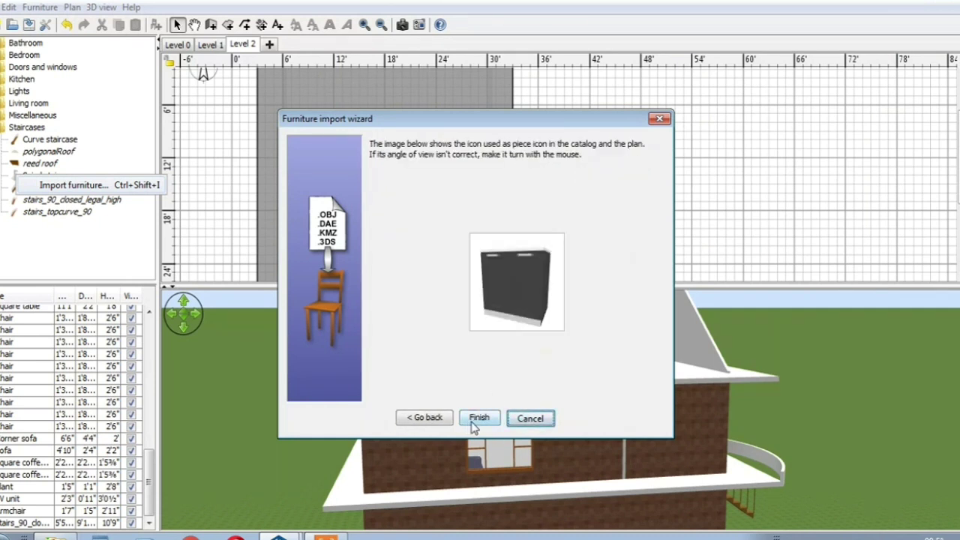
click(479, 418)
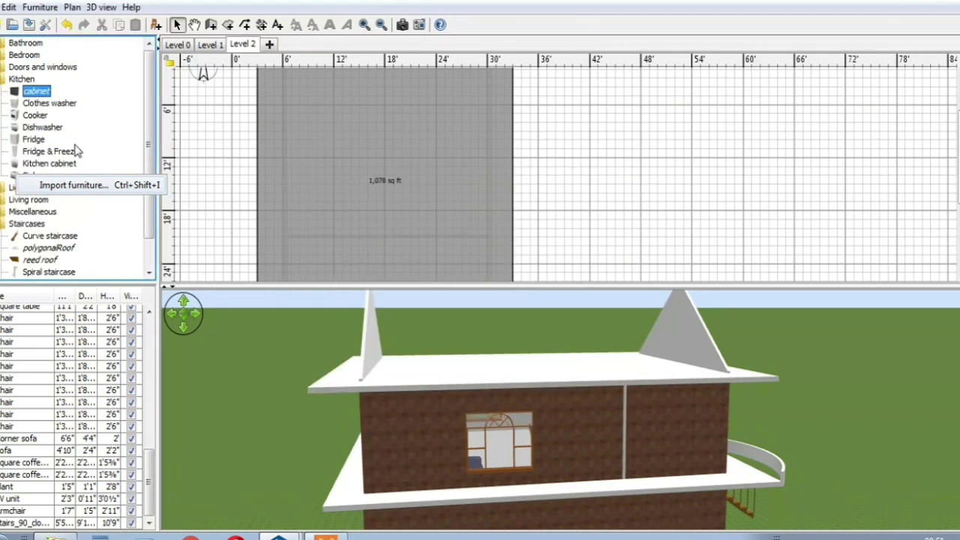
click(1, 80)
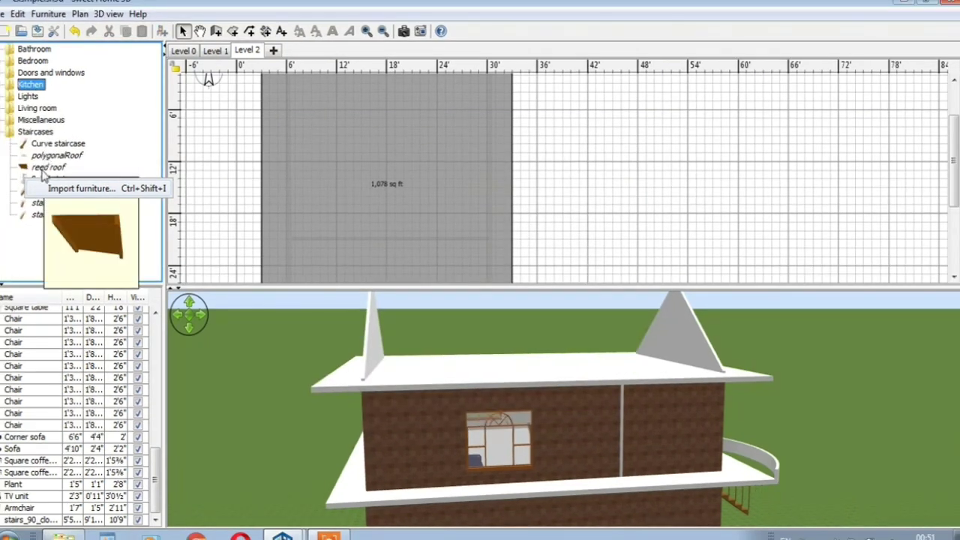
- Add a reed roof from the Staircases category, place it east of the house and rotate it to 90°
click(35, 164)
click(163, 31)
drag(428, 358, 580, 373)
drag(274, 85, 601, 156)
drag(552, 387, 632, 382)
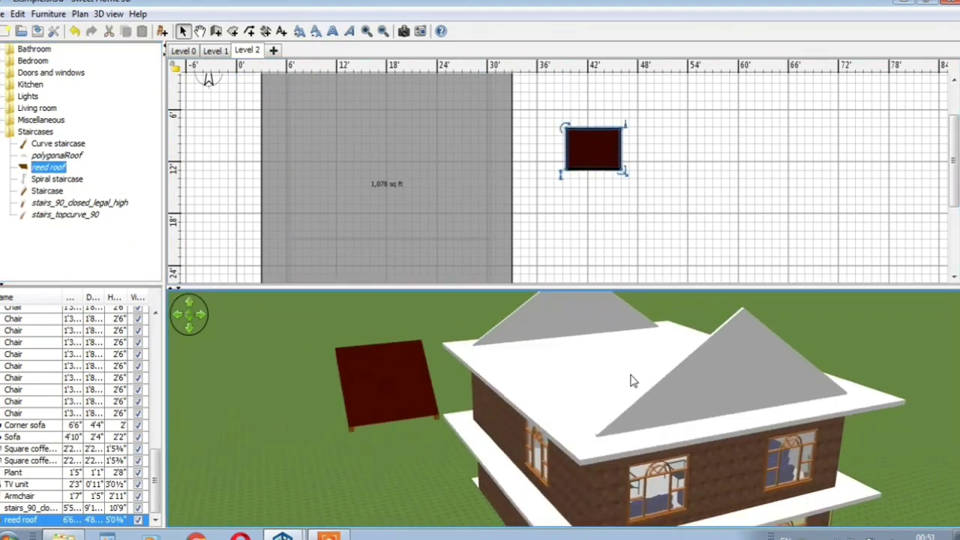
drag(568, 128, 612, 124)
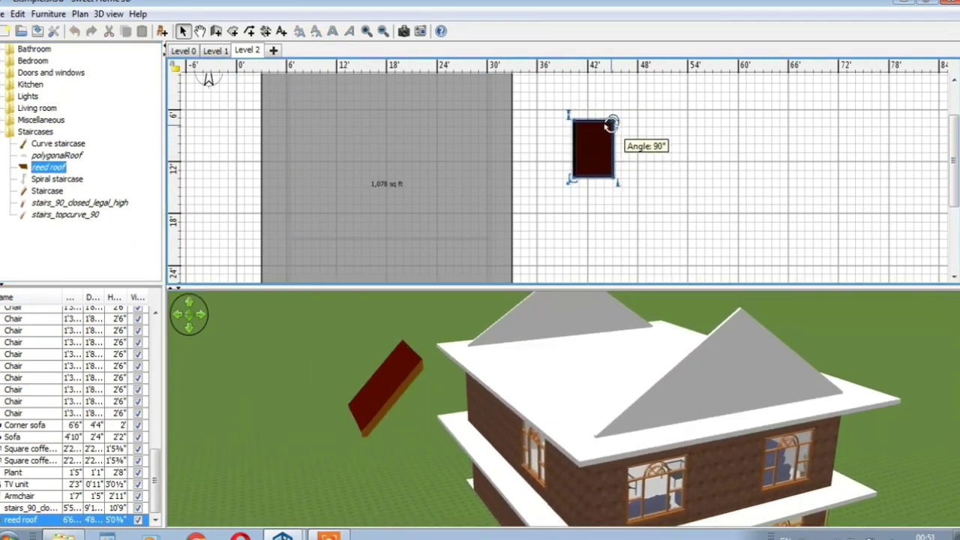
- Move the reed roof over the slab's east half and enlarge it to about 13'5" wide and 16'9" deep
drag(559, 141, 467, 197)
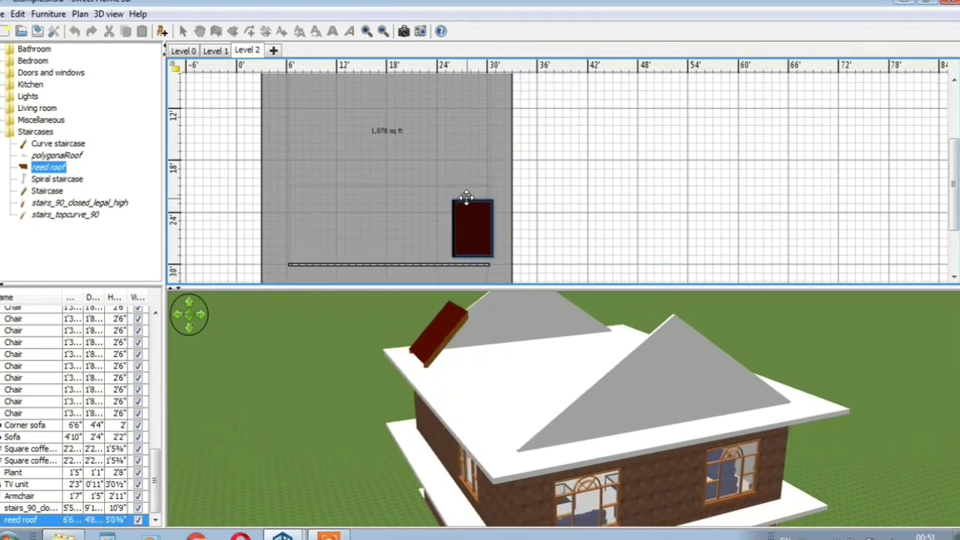
drag(465, 237, 385, 267)
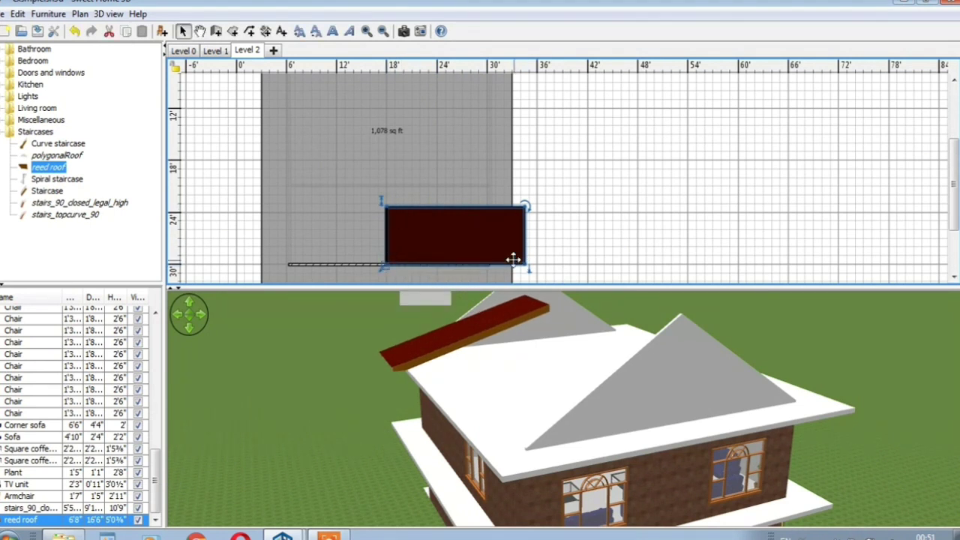
drag(423, 234, 561, 119)
drag(528, 170, 529, 210)
drag(544, 101, 404, 138)
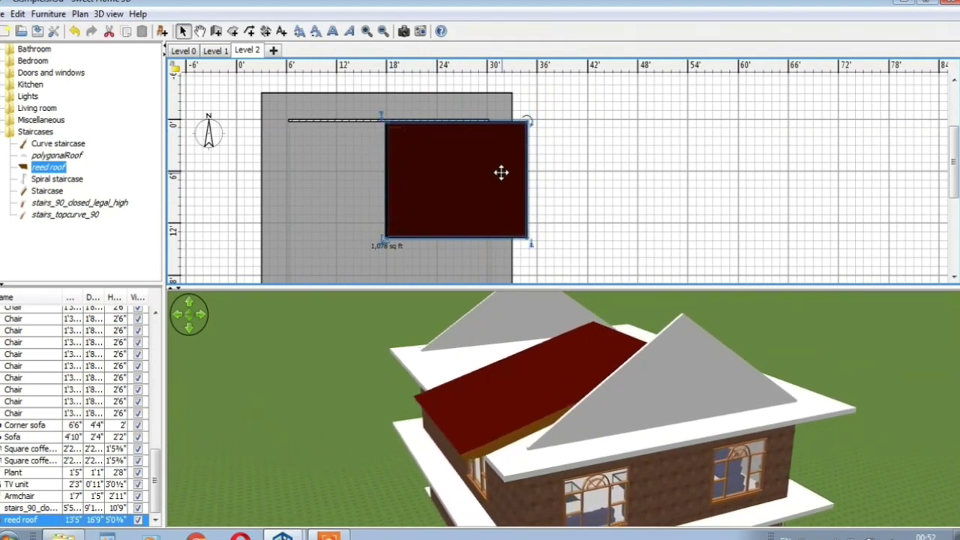
- Raise the height of the reed roof over the slab's east half to 12'
scroll(450, 173, down, 1)
scroll(423, 173, up, 1)
drag(525, 242, 522, 261)
drag(385, 124, 378, 73)
drag(528, 351, 532, 402)
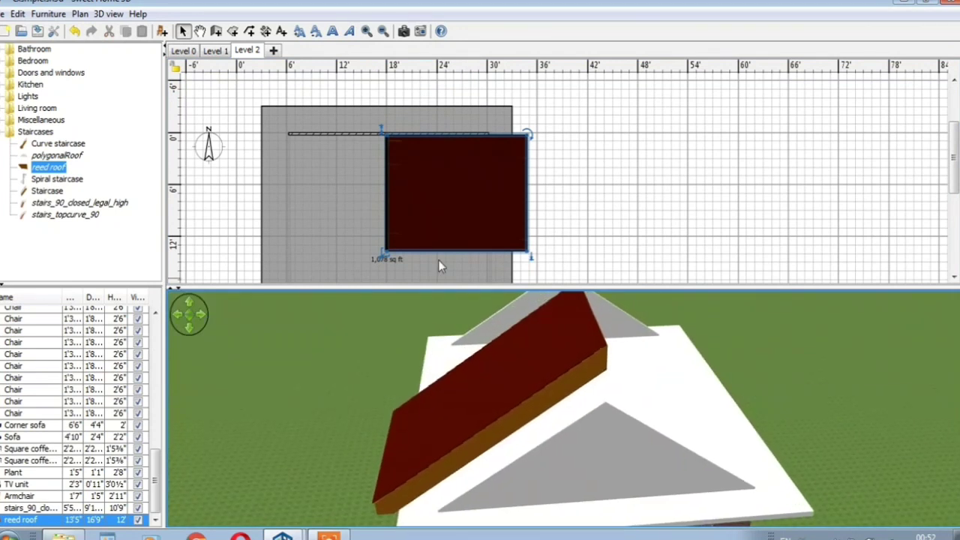
- Extend the reed roof to the slab's south edge, making it 32'9" wide and 16' deep
scroll(420, 225, down, 3)
drag(389, 133, 391, 257)
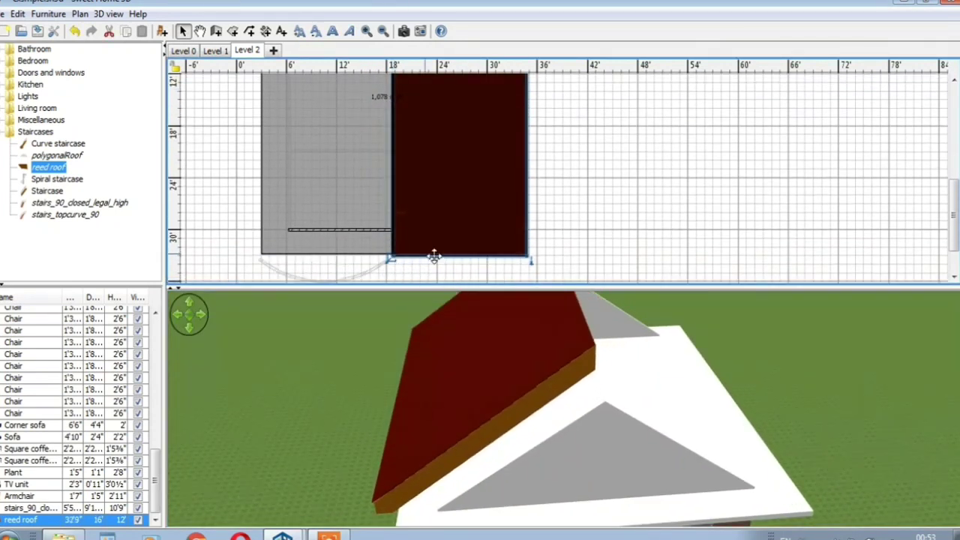
drag(368, 406, 759, 370)
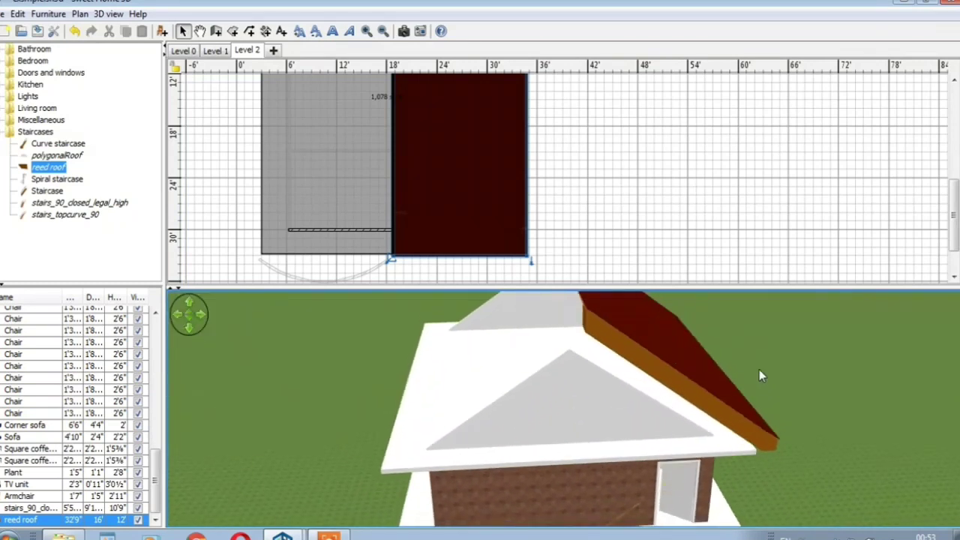
- Add a second reed roof, move it to the slab's west edge and rotate it to 270°
click(162, 31)
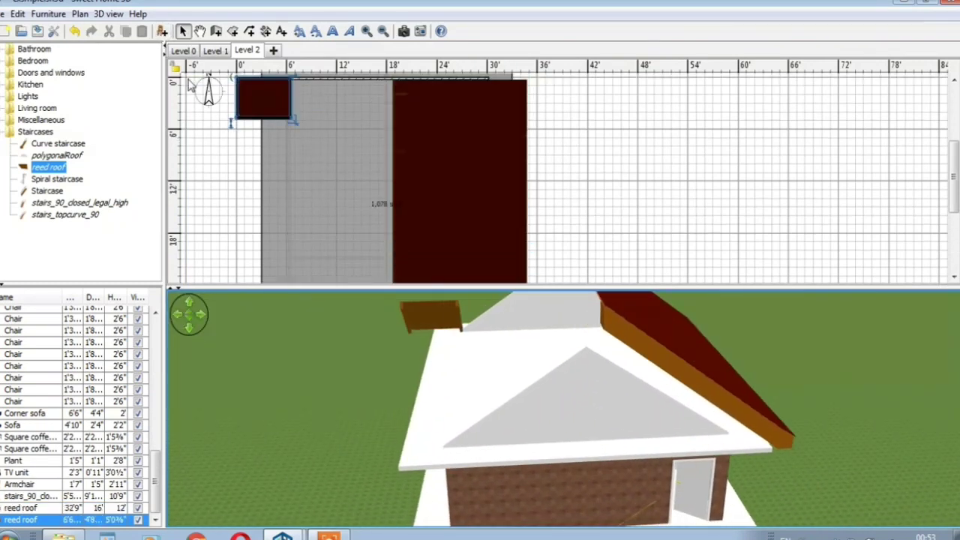
drag(345, 360, 461, 397)
drag(261, 94, 227, 199)
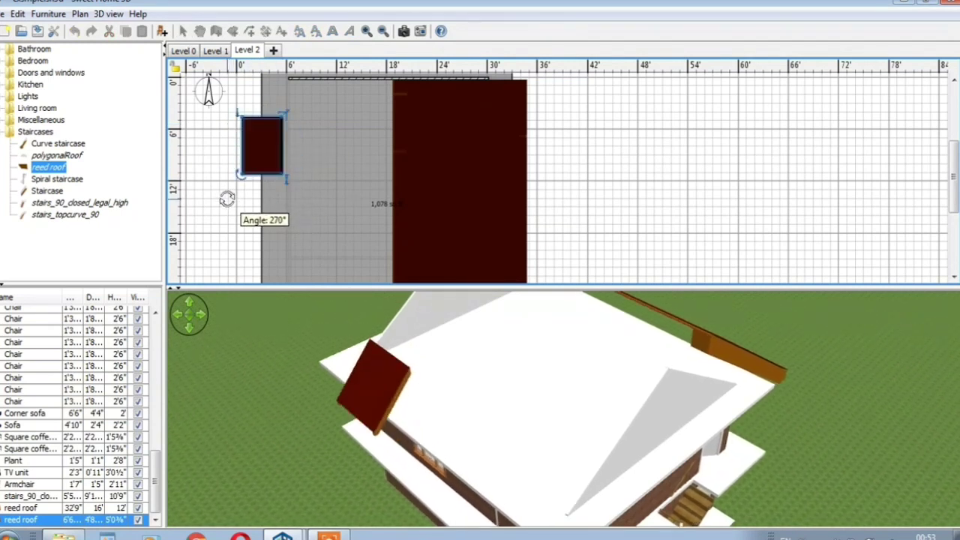
- Enlarge the second reed roof on the slab's west half until it meets the east roof, about 14'7" wide and 17'6" deep
drag(284, 107, 353, 83)
drag(328, 125, 314, 154)
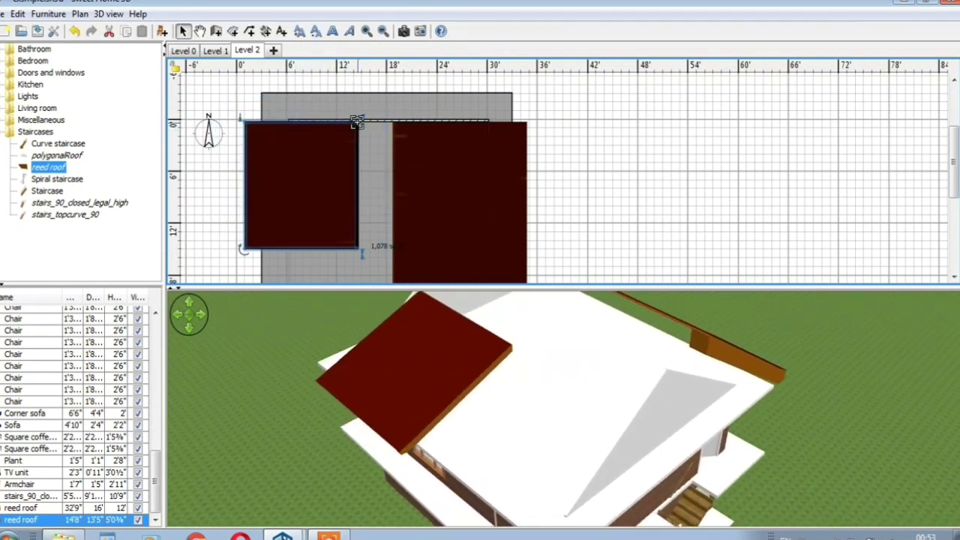
drag(357, 122, 391, 123)
scroll(395, 167, down, 1)
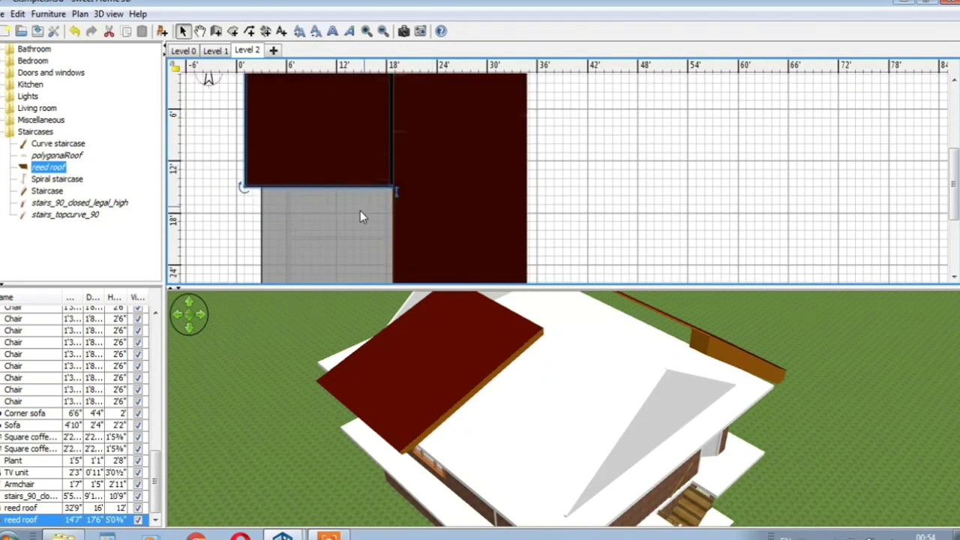
- Move the west reed roof to the slab's south side and stretch it northward, making it 29'9" wide and 17'3" deep
drag(356, 185, 368, 242)
scroll(360, 203, down, 2)
drag(352, 142, 343, 156)
scroll(345, 161, up, 3)
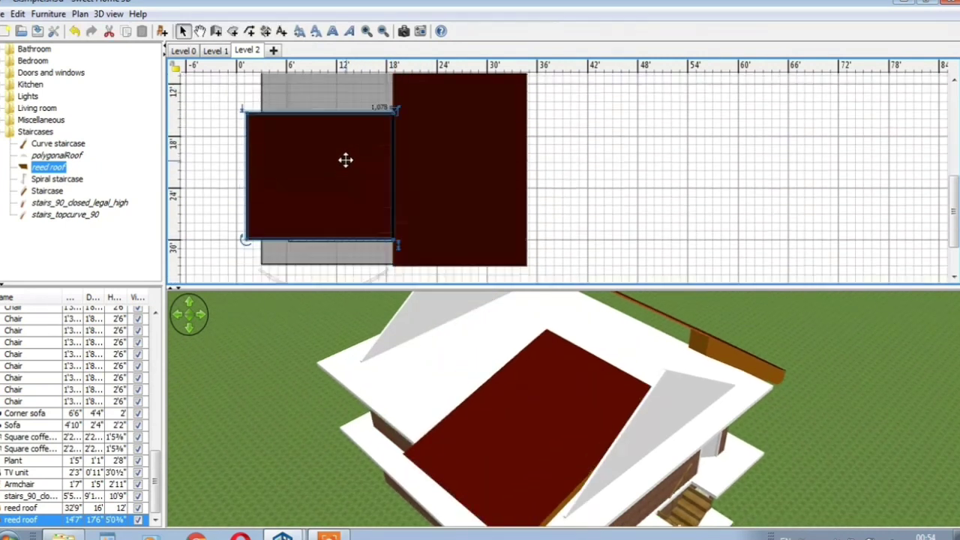
drag(394, 234, 392, 103)
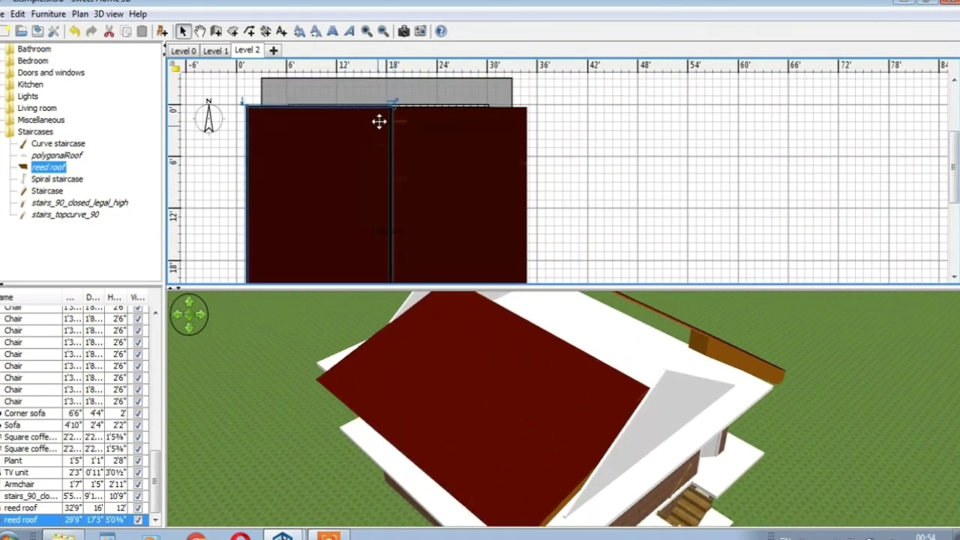
scroll(382, 122, down, 3)
scroll(338, 156, up, 4)
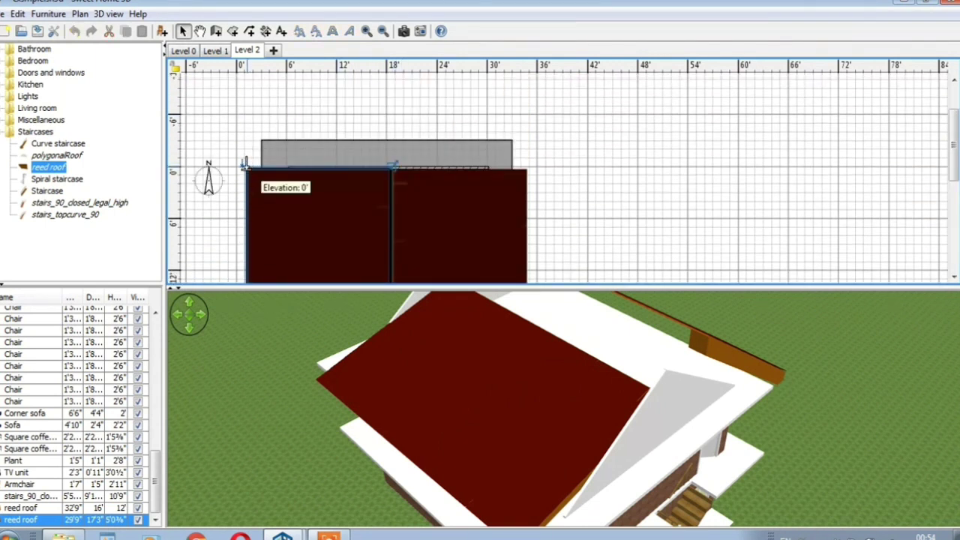
- Raise the height of the west reed roof to 11'9"
drag(246, 163, 248, 157)
scroll(355, 147, down, 4)
drag(480, 360, 409, 271)
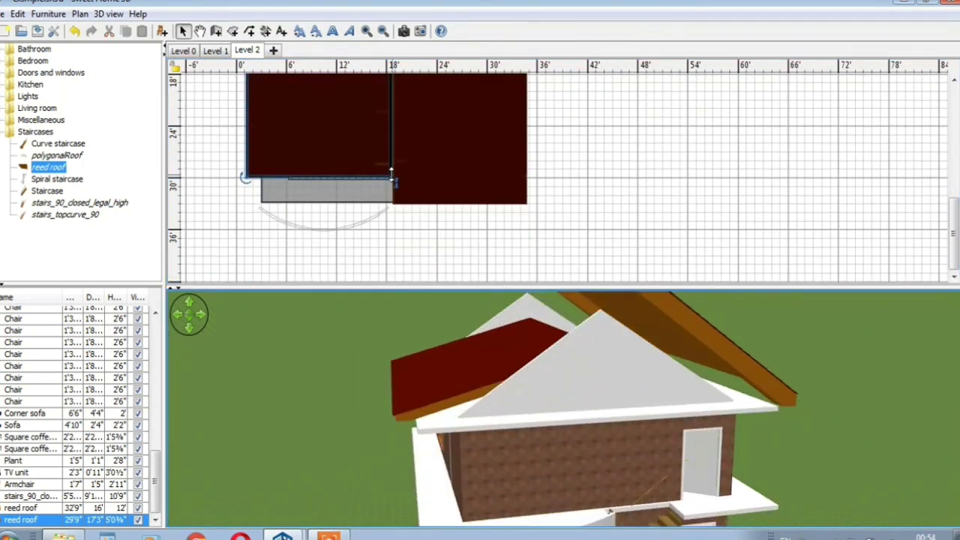
drag(392, 174, 369, 118)
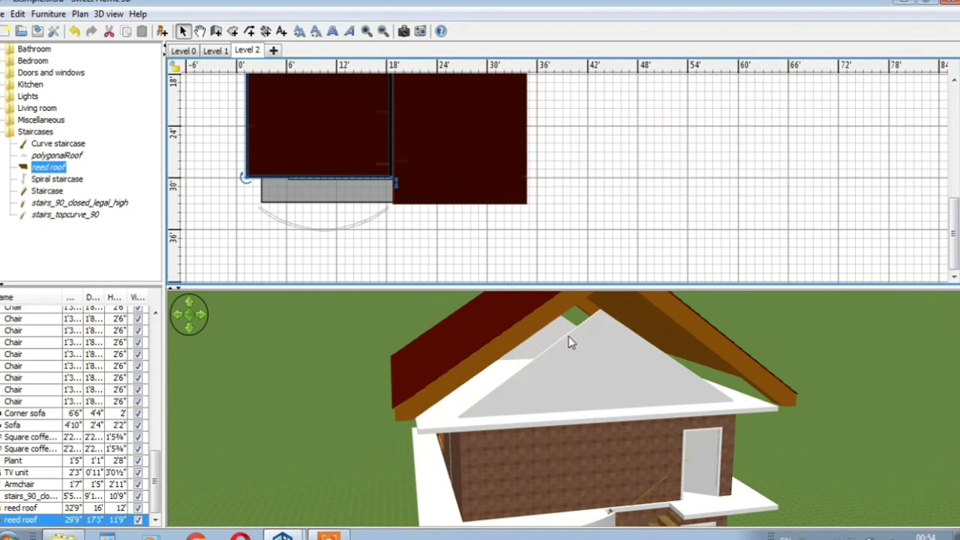
drag(568, 336, 559, 384)
- Shift the west reed roof westward, mostly clear of the slab, and stretch it northward to 31'3" wide
drag(366, 155, 453, 164)
scroll(326, 181, up, 4)
scroll(356, 172, down, 4)
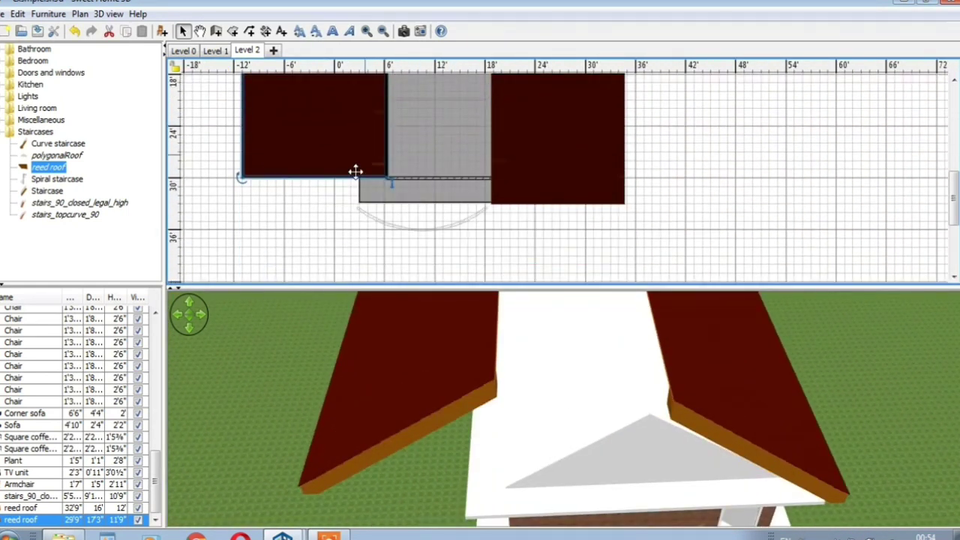
scroll(356, 172, up, 4)
drag(392, 170, 393, 155)
- Delete both halves of the north gable wall, moving the east reed roof clear of the slab
click(456, 167)
key(Delete)
click(563, 164)
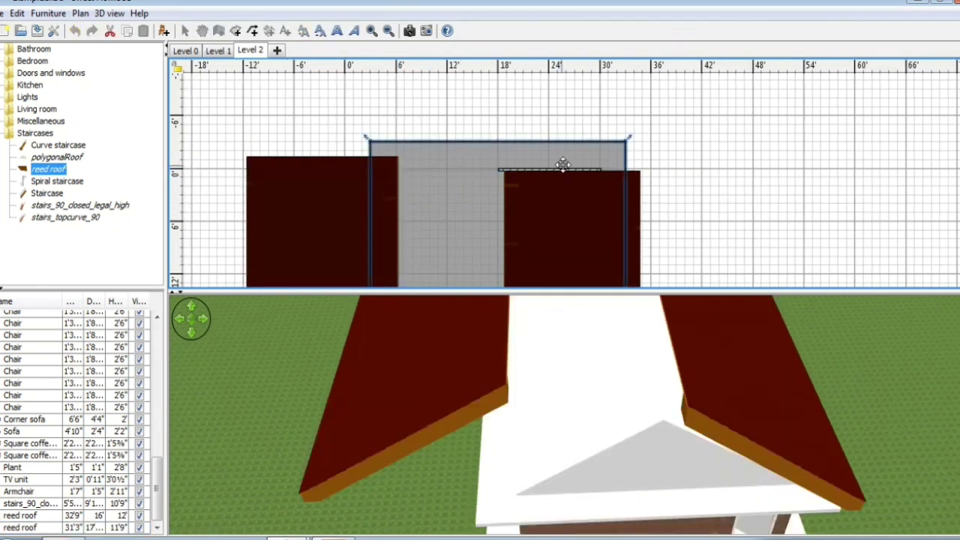
drag(567, 214, 761, 213)
click(572, 168)
key(Delete)
- Align the west reed roof with the slab's west edge, reduce its depth to about 15'7" and move it aside
drag(297, 199, 381, 142)
scroll(406, 163, down, 4)
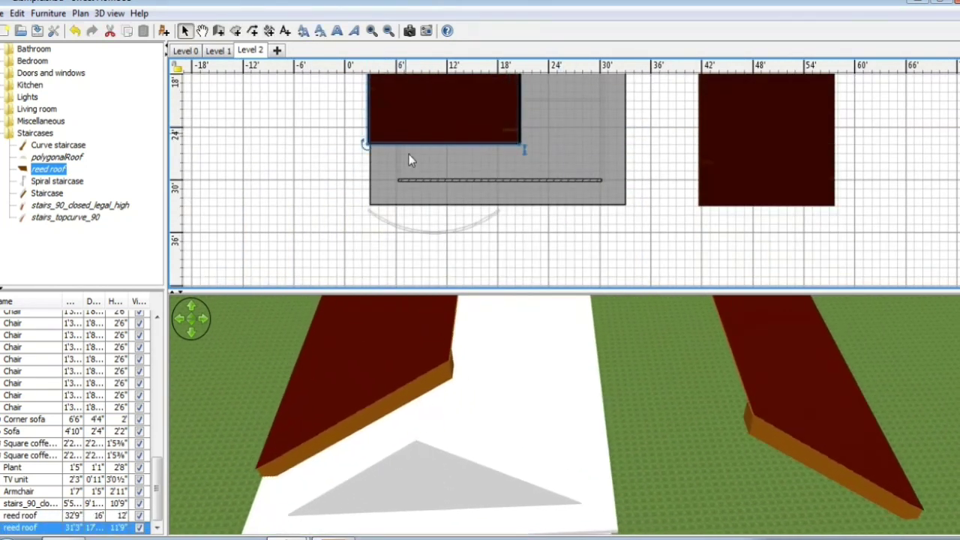
scroll(409, 155, up, 4)
mouse_move(519, 120)
mouse_down()
mouse_move(495, 112)
mouse_move(501, 119)
mouse_up()
scroll(516, 115, down, 4)
drag(435, 143, 345, 177)
- Delete the west half of the south gable wall and move the east half off the slab to the southeast
click(466, 180)
key(Delete)
drag(518, 180, 662, 254)
scroll(338, 142, up, 4)
- Move the west reed roof back over the slab's west half and stretch it to the north edge, about 35' wide
drag(412, 154, 414, 142)
scroll(408, 128, down, 5)
drag(391, 94, 469, 117)
scroll(473, 119, up, 5)
drag(502, 168, 501, 140)
scroll(570, 161, down, 4)
scroll(751, 163, up, 4)
- Move the east reed roof back over the slab's east half against the west roof, making it 35'9" wide
click(389, 31)
double_click(552, 201)
click(452, 429)
drag(548, 198, 395, 174)
scroll(501, 114, down, 6)
drag(453, 421, 450, 360)
scroll(414, 165, up, 6)
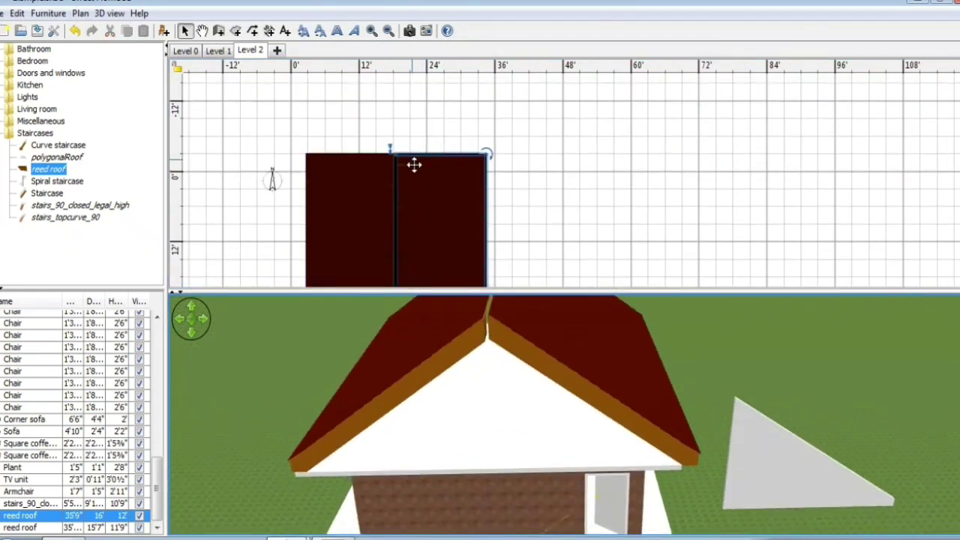
- Lower the east reed roof to 11'6" high and the west reed roof to 11'3" high
drag(391, 149, 390, 153)
drag(352, 174, 313, 159)
scroll(353, 166, down, 6)
drag(396, 172, 393, 174)
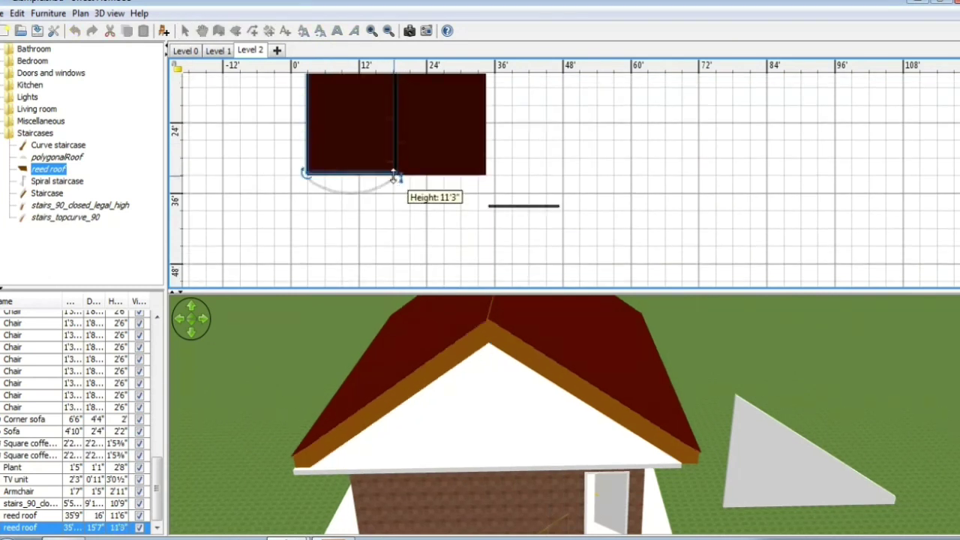
mouse_move(476, 339)
mouse_down()
mouse_move(580, 345)
mouse_move(482, 342)
mouse_up()
drag(394, 171, 372, 155)
drag(577, 338, 576, 386)
- Move the loose gable wall just south of the east roof and extend its high end to the ridge line, about 16'1" long
click(516, 211)
click(542, 206)
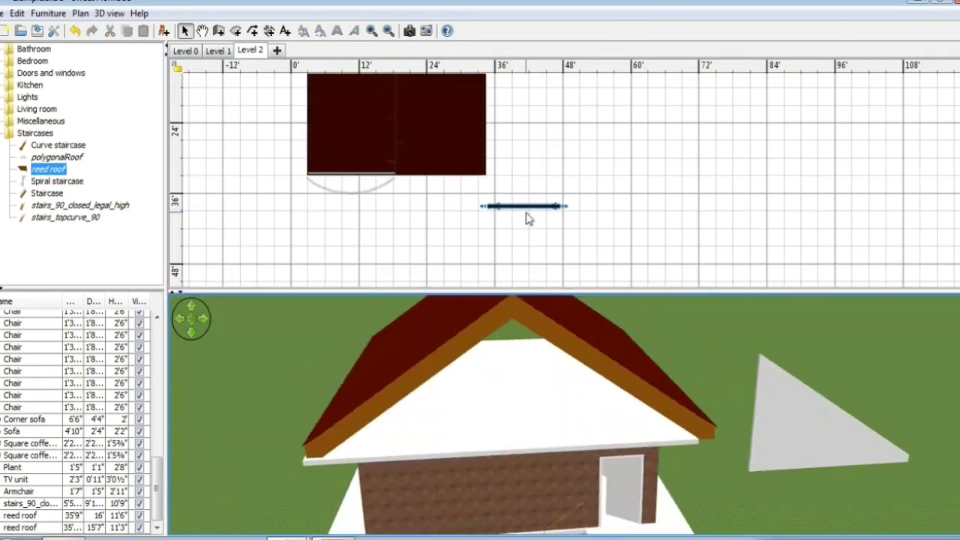
drag(525, 207, 448, 189)
click(491, 233)
drag(582, 386, 580, 358)
click(478, 190)
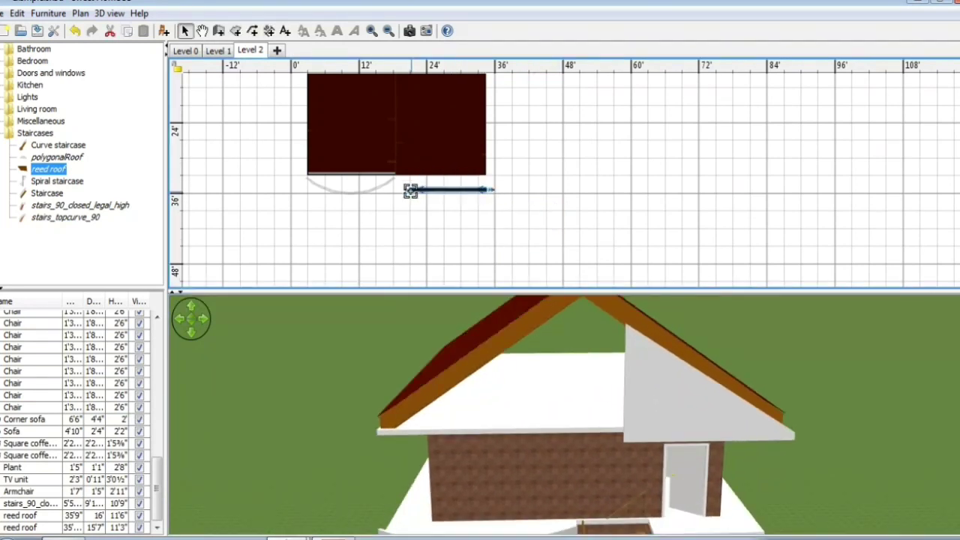
drag(411, 191, 391, 191)
right_click(432, 188)
right_click(810, 398)
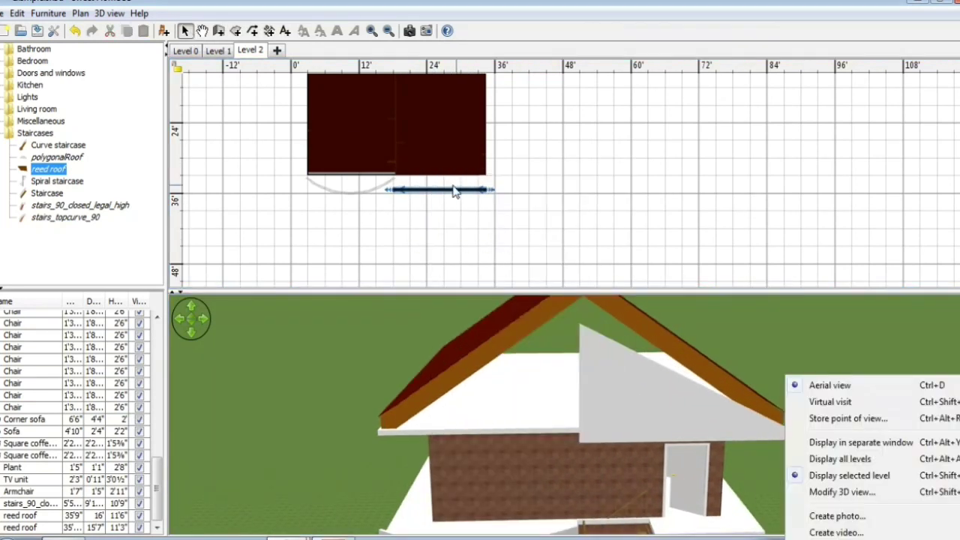
- Copy the gable wall to the open ground east of the house and move the original onto the slab's south edge
click(446, 189)
key(ctrl+c)
key(ctrl+v)
drag(447, 192, 615, 130)
double_click(443, 190)
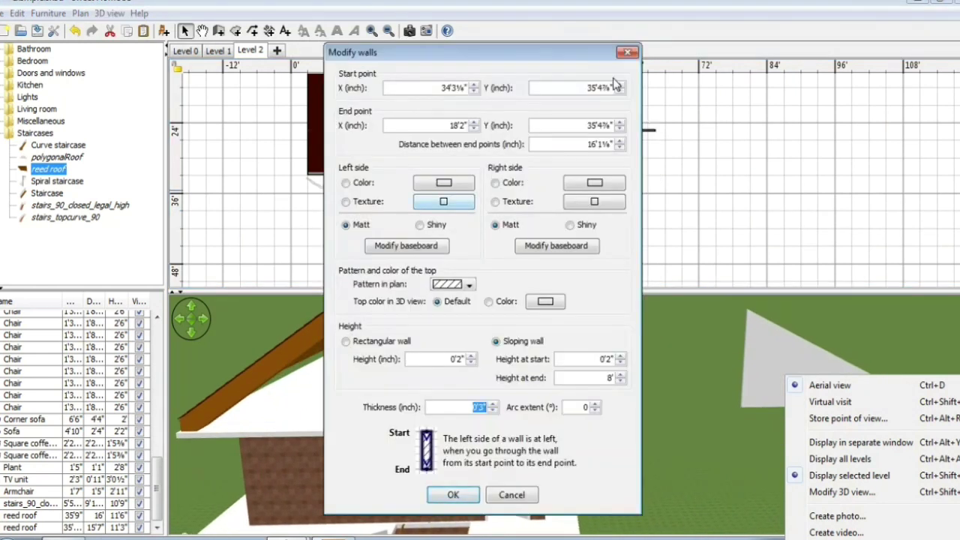
click(627, 52)
drag(600, 210, 412, 171)
drag(412, 356, 438, 360)
- Resize the east reed roof to 35'3" wide, 18' deep and 8'3" high, and lower the west reed roof to 9' high
scroll(417, 186, up, 2)
click(398, 97)
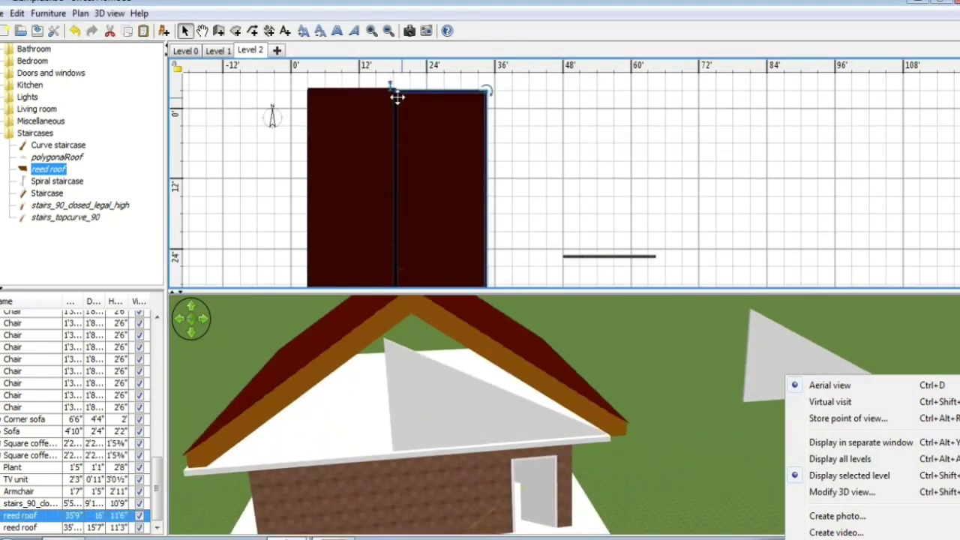
drag(390, 88, 389, 108)
scroll(401, 240, down, 3)
mouse_move(394, 238)
mouse_down()
mouse_move(383, 236)
mouse_move(396, 242)
mouse_up()
click(373, 226)
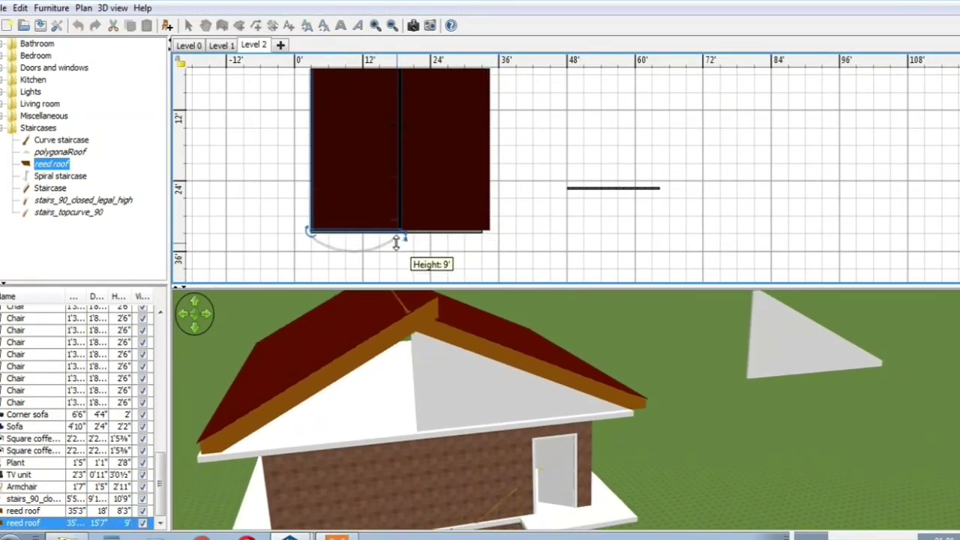
- Resize the west reed roof to 34'9" wide, 13'6" deep and 8'3" high so it meets the east roof at the ridge
scroll(400, 222, up, 3)
drag(402, 145, 389, 147)
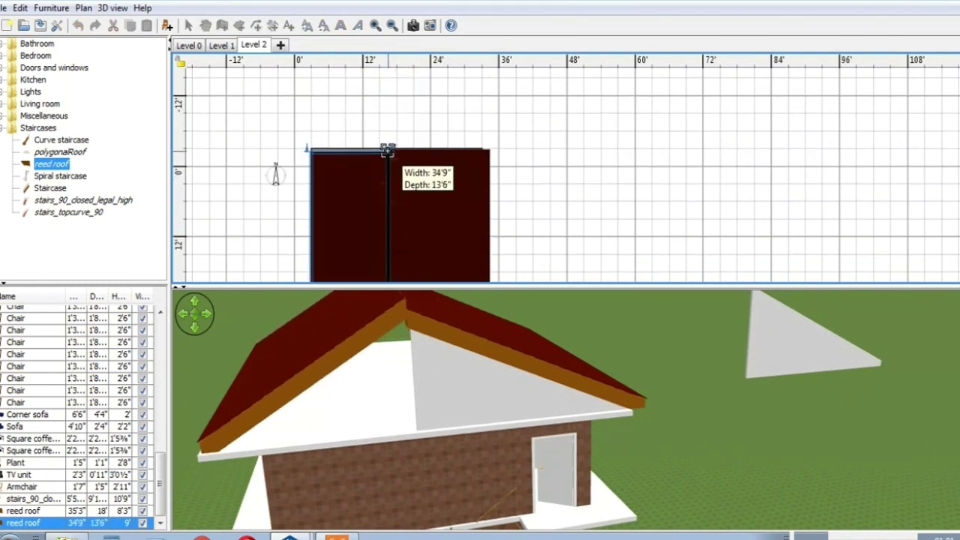
scroll(335, 154, down, 3)
drag(392, 168, 391, 174)
drag(460, 371, 565, 69)
drag(481, 321, 831, 262)
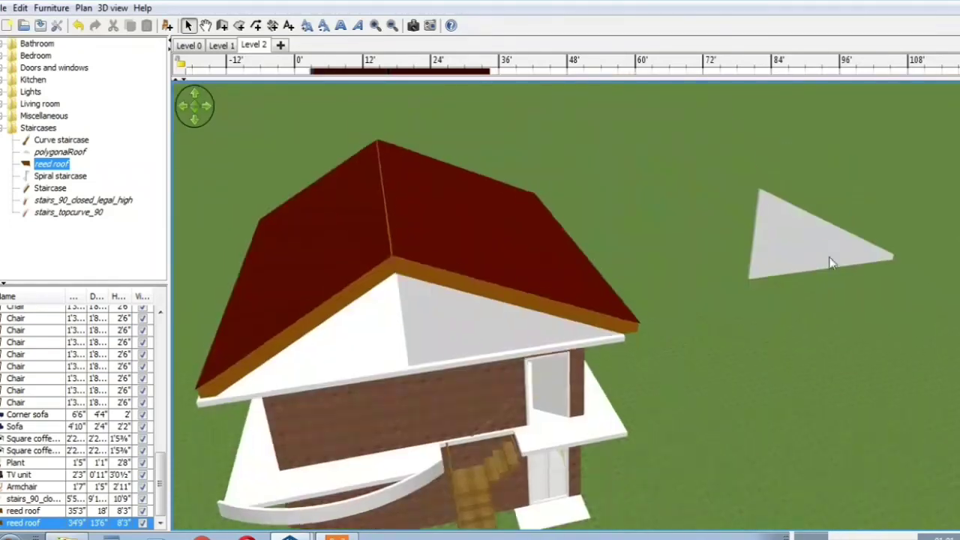
drag(466, 79, 421, 334)
scroll(405, 201, up, 3)
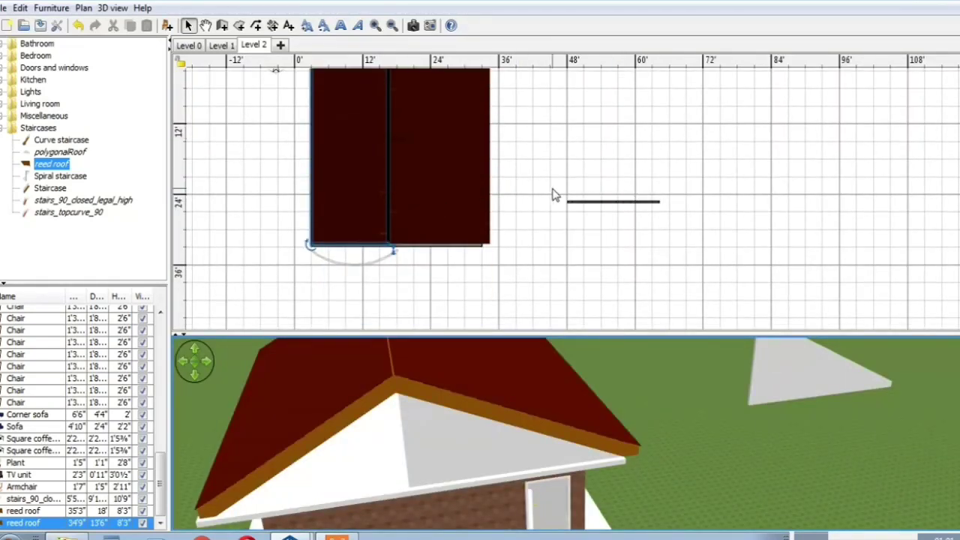
- Draw a closed square of four walls, about 2'9" per side, on the open ground southeast of the house
click(607, 201)
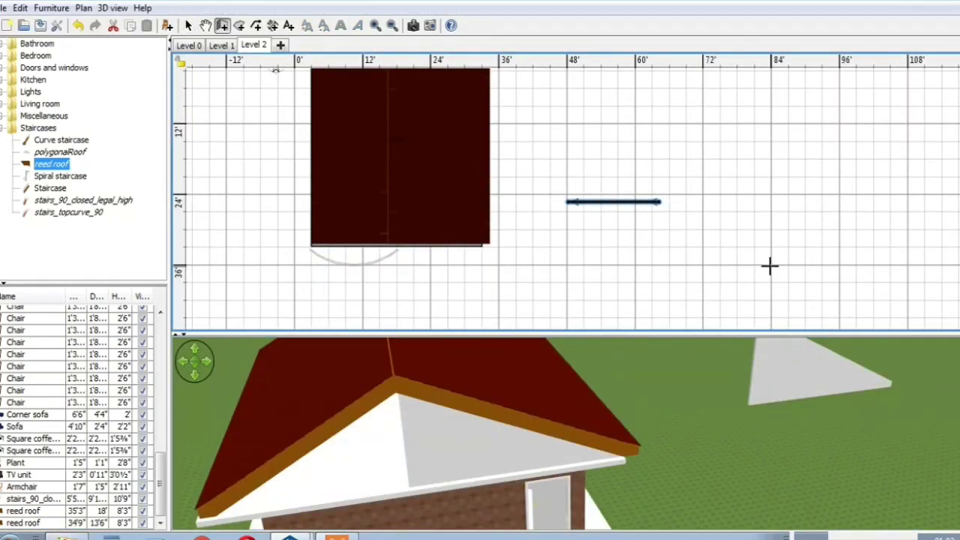
click(770, 266)
click(754, 249)
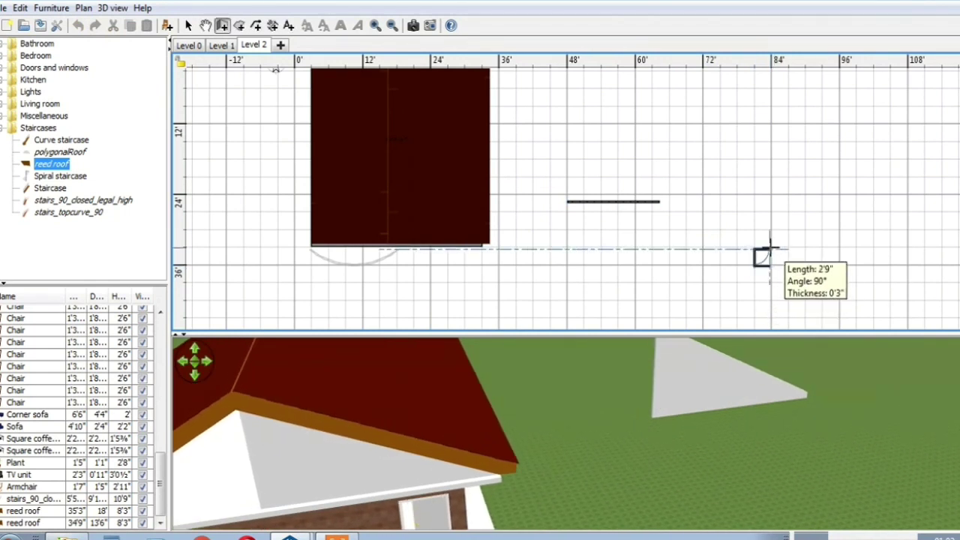
click(771, 248)
click(770, 266)
click(189, 26)
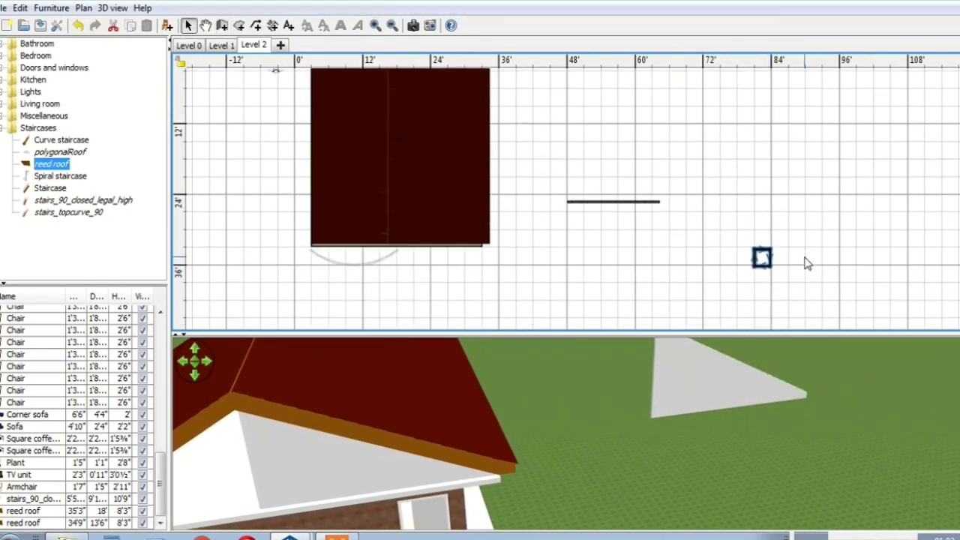
- Move the square of walls closer to the house, with its northwest corner at about X 42'7" and Y 39'1"
click(377, 27)
scroll(537, 248, down, 4)
scroll(844, 316, up, 2)
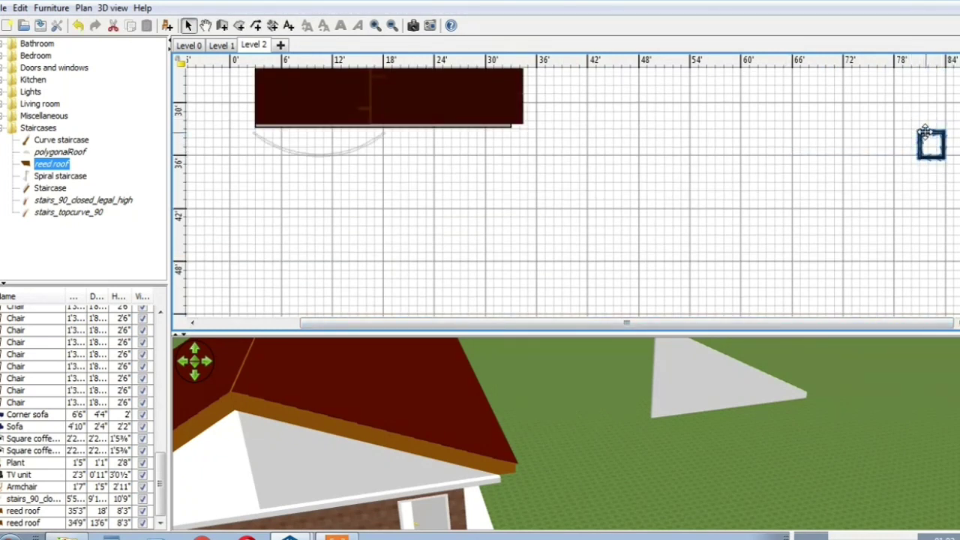
drag(925, 133, 598, 183)
click(376, 27)
scroll(451, 135, down, 6)
click(376, 28)
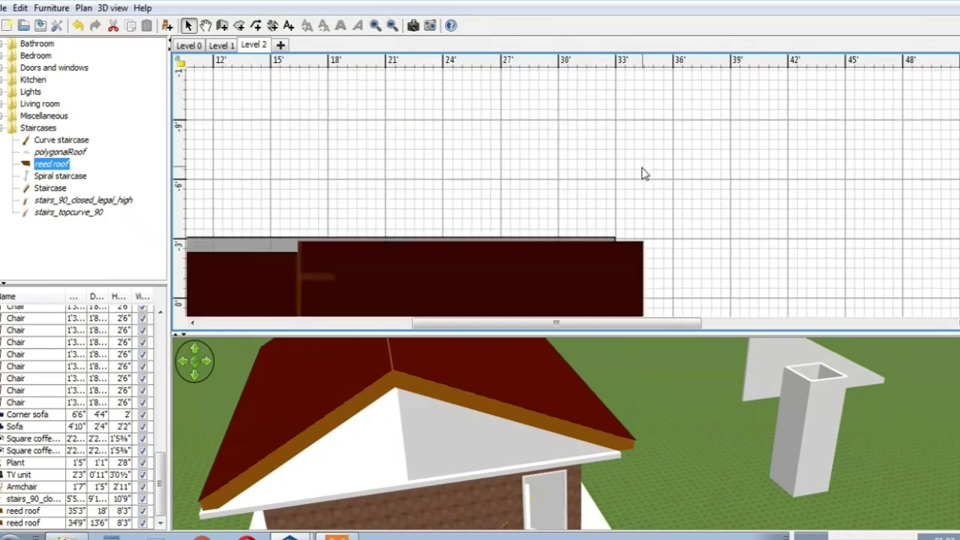
scroll(643, 169, down, 13)
- Curve the square's south wall outward and give its west wall an arc extent of 90°
double_click(835, 160)
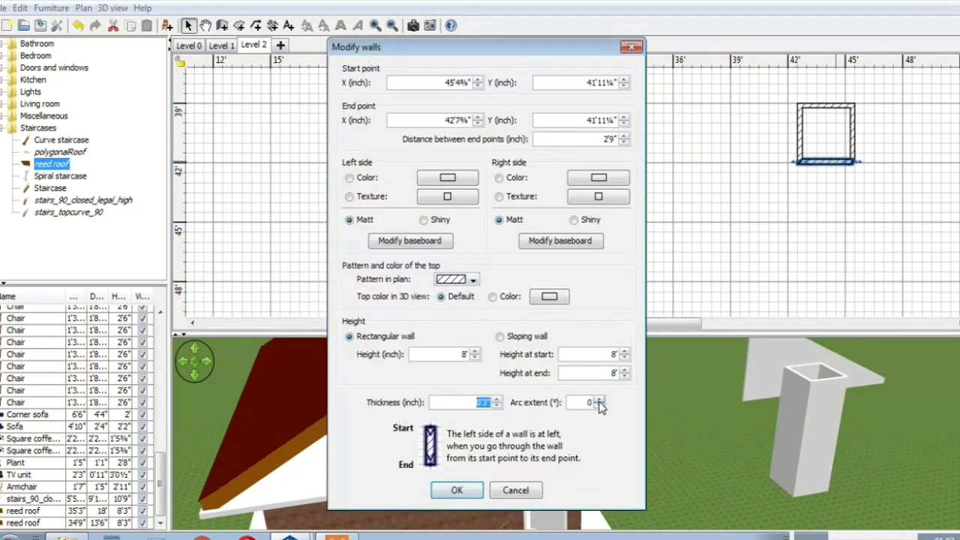
click(453, 490)
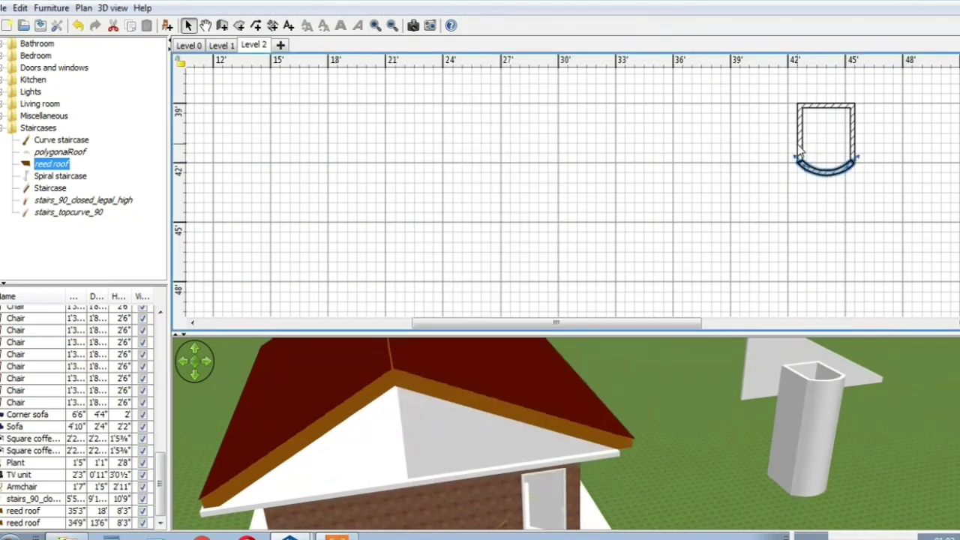
double_click(800, 141)
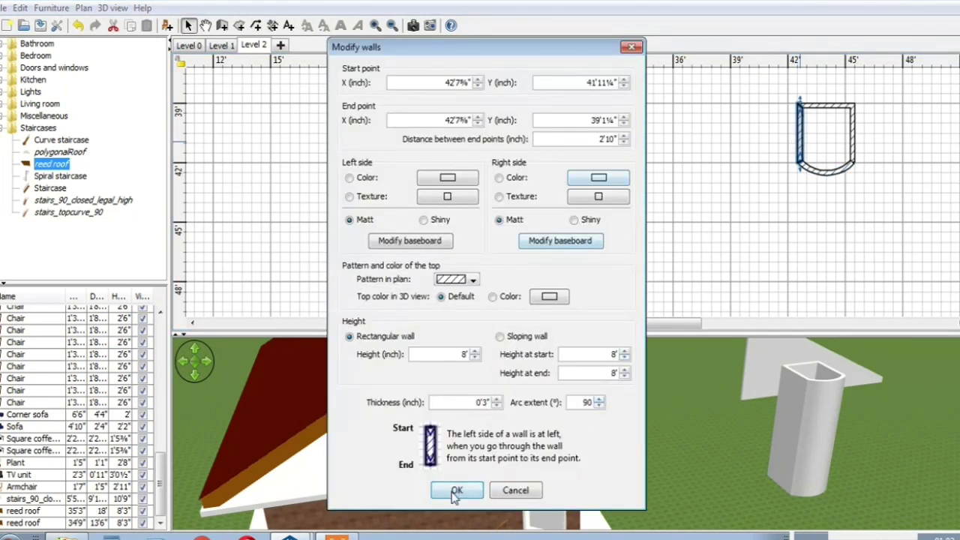
click(455, 491)
- Set the arc extent of the square's north wall to 70° and of its east wall to 90°
double_click(823, 178)
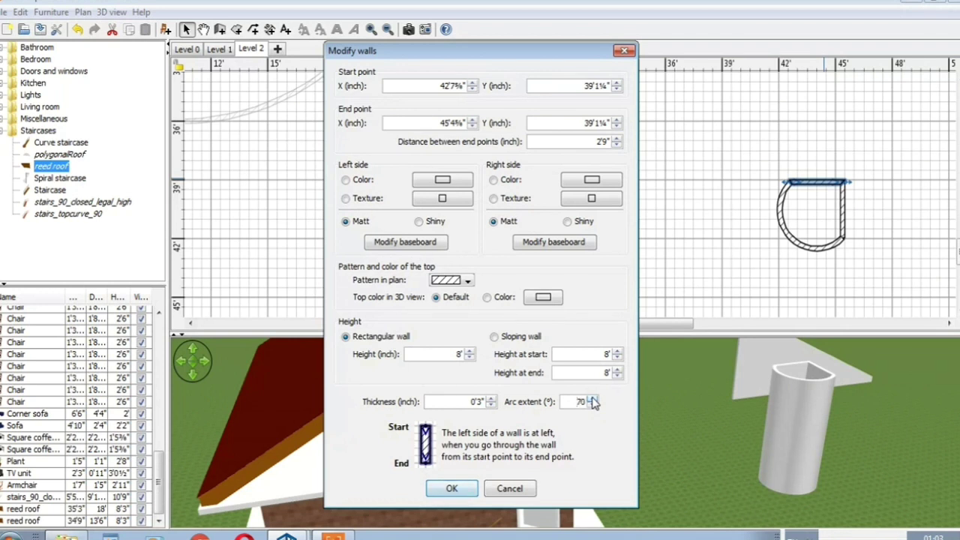
click(453, 489)
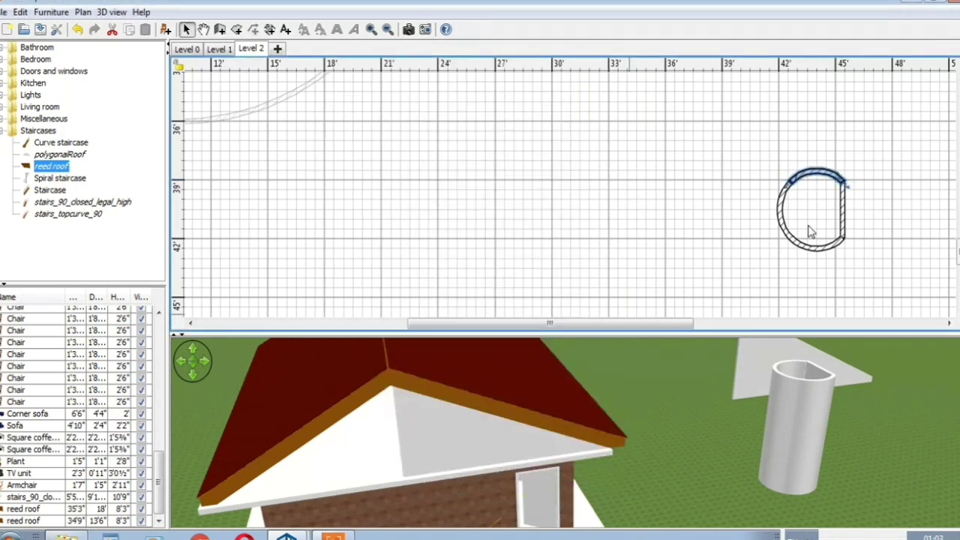
click(841, 200)
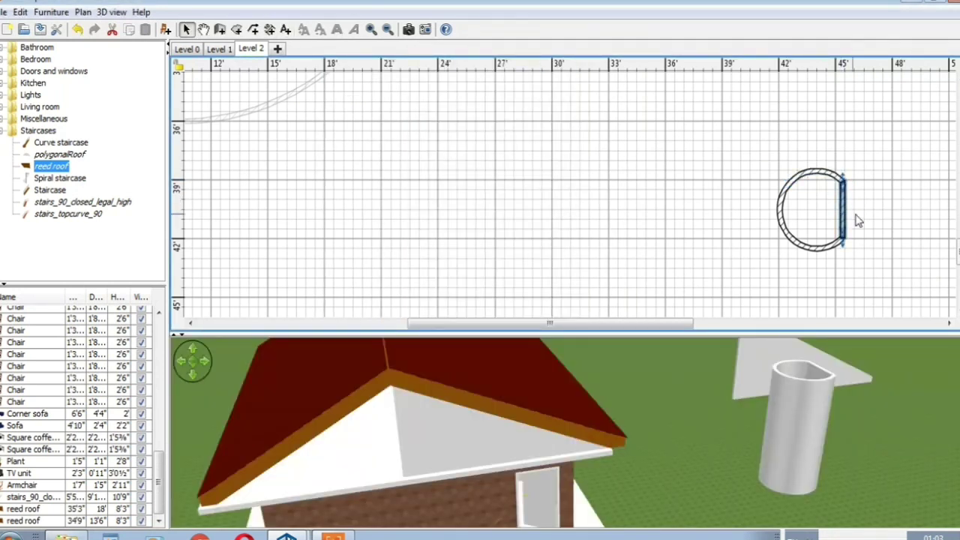
double_click(843, 216)
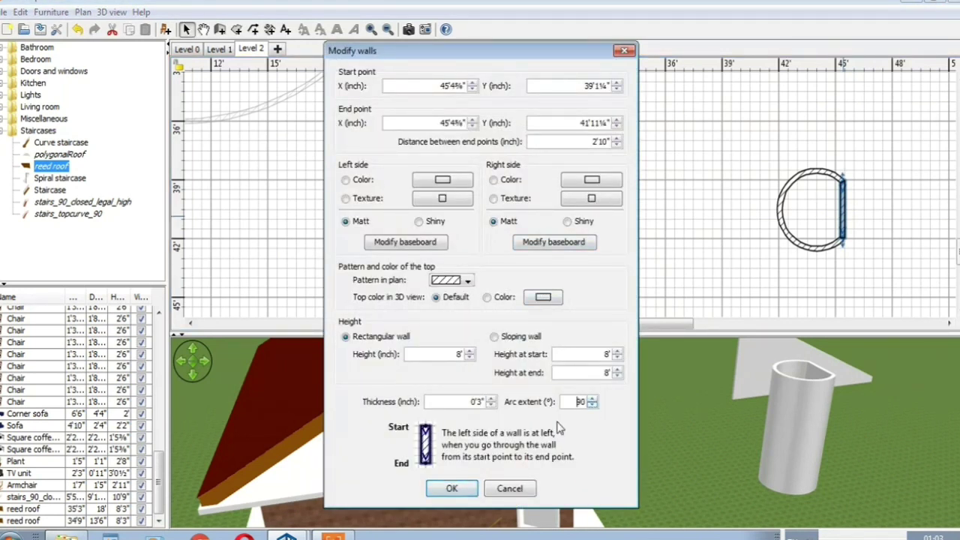
key(Return)
- Copy the round column from Level 2 and paste the copy onto Level 1
drag(775, 423, 583, 413)
drag(880, 270, 766, 165)
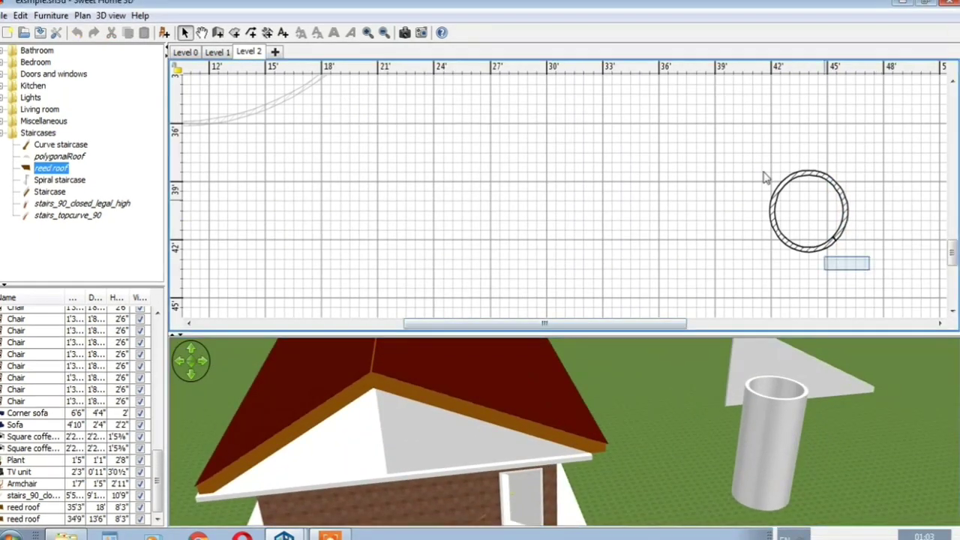
click(227, 56)
scroll(394, 170, down, 2)
drag(528, 494, 506, 426)
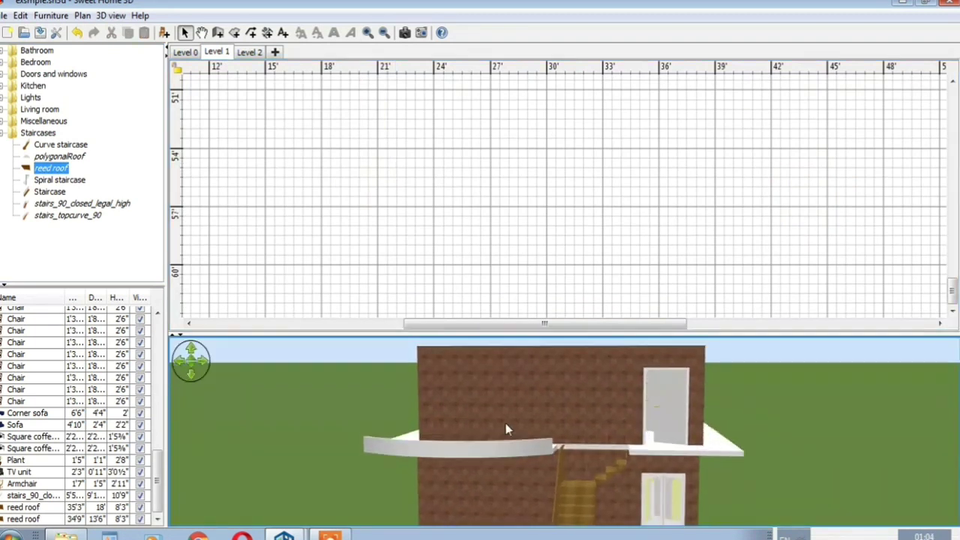
scroll(489, 277, up, 5)
drag(505, 324, 407, 322)
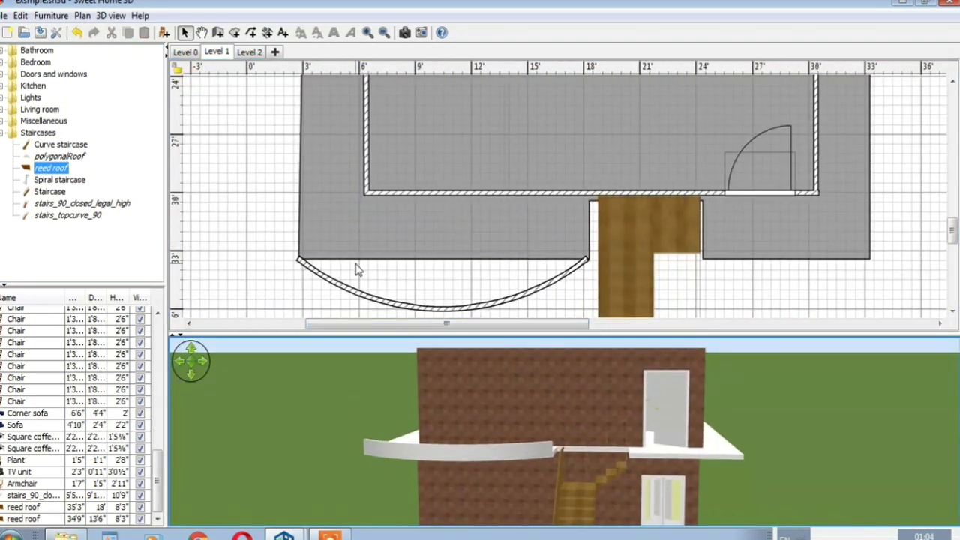
scroll(360, 262, down, 5)
scroll(363, 240, up, 4)
scroll(364, 234, down, 3)
scroll(365, 234, up, 5)
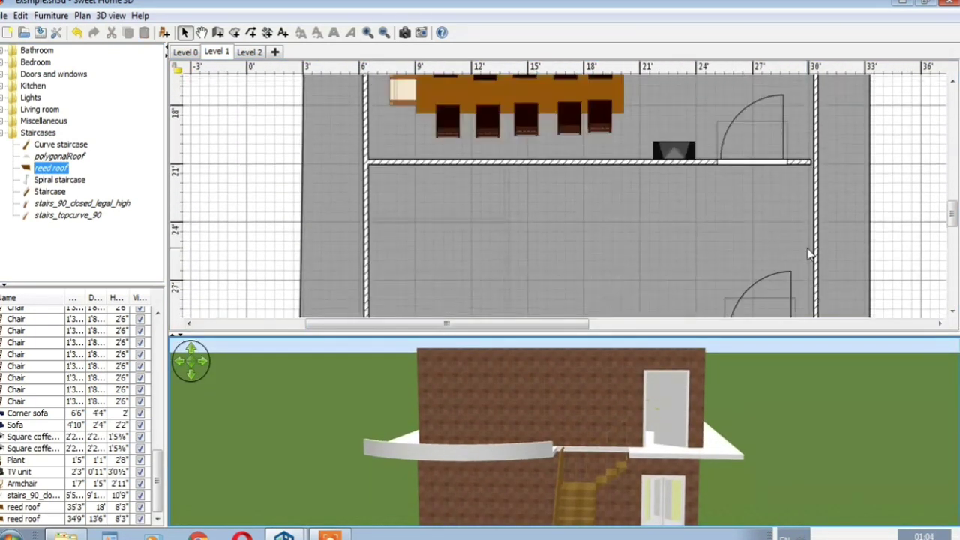
drag(532, 326, 730, 327)
scroll(628, 251, down, 4)
click(627, 250)
key(ctrl+v)
- Move the pasted column closer to the house's southeast corner, its west side at about X 29' and north side at about Y 36'
drag(604, 277, 534, 255)
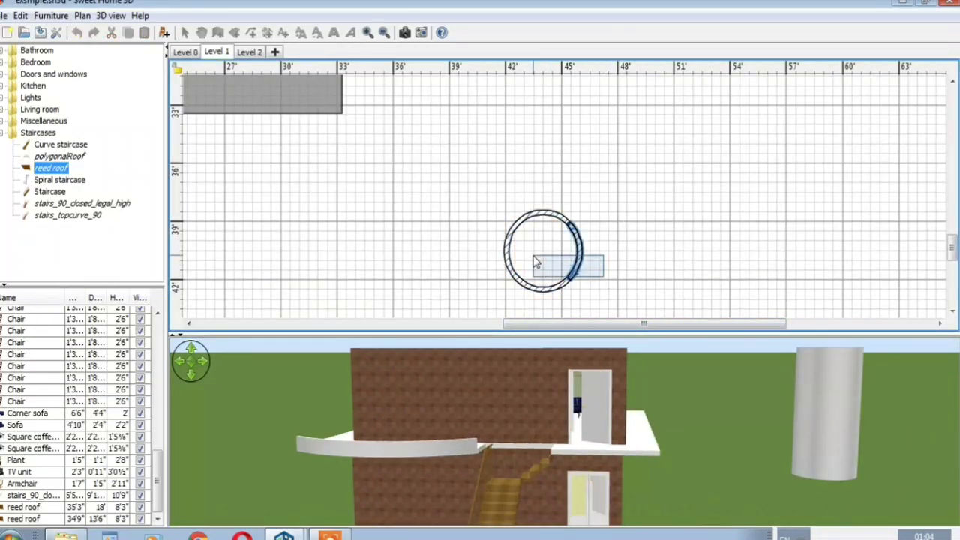
drag(536, 218, 289, 172)
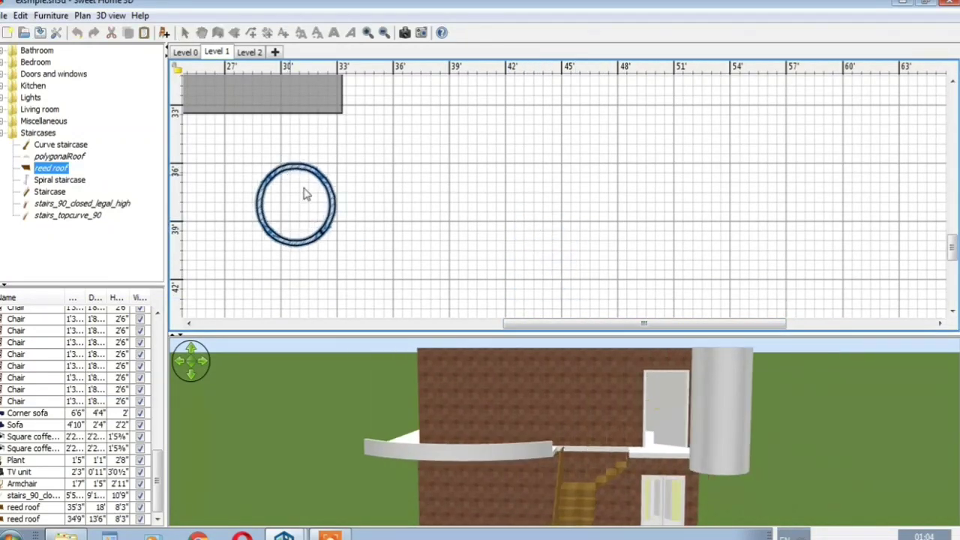
scroll(330, 204, down, 2)
click(353, 212)
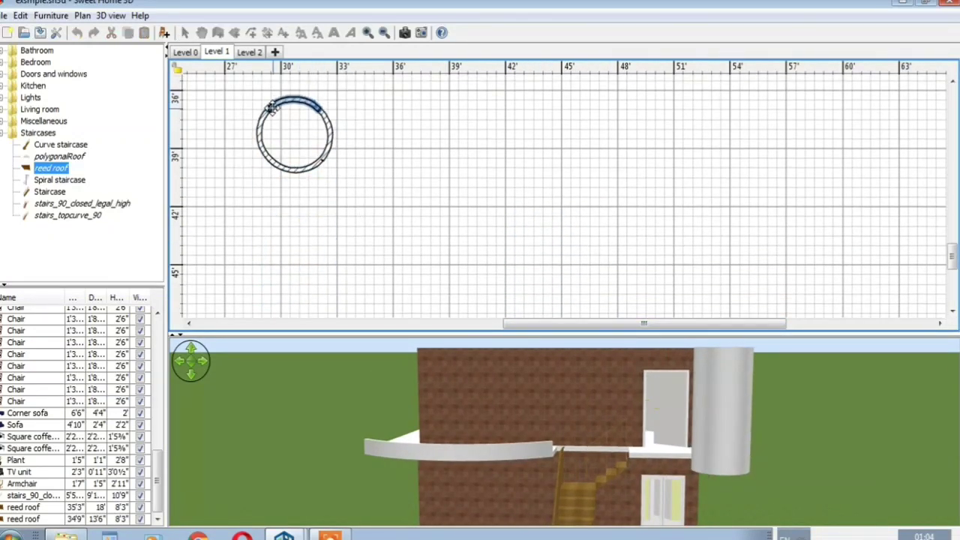
- Shrink the Level 1 column to about 2'4" across by pulling its curved walls' end points inward
drag(271, 108, 282, 124)
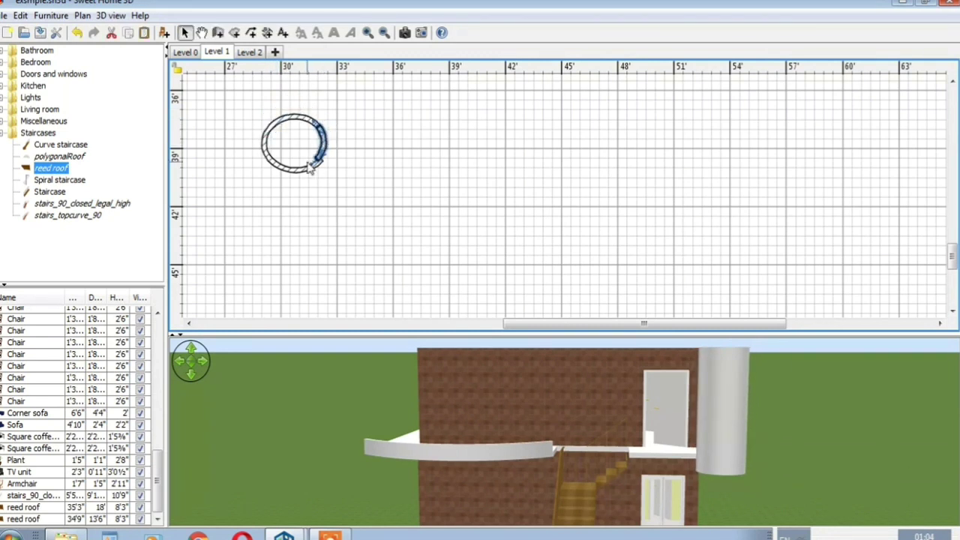
double_click(308, 170)
click(448, 487)
drag(301, 167, 287, 141)
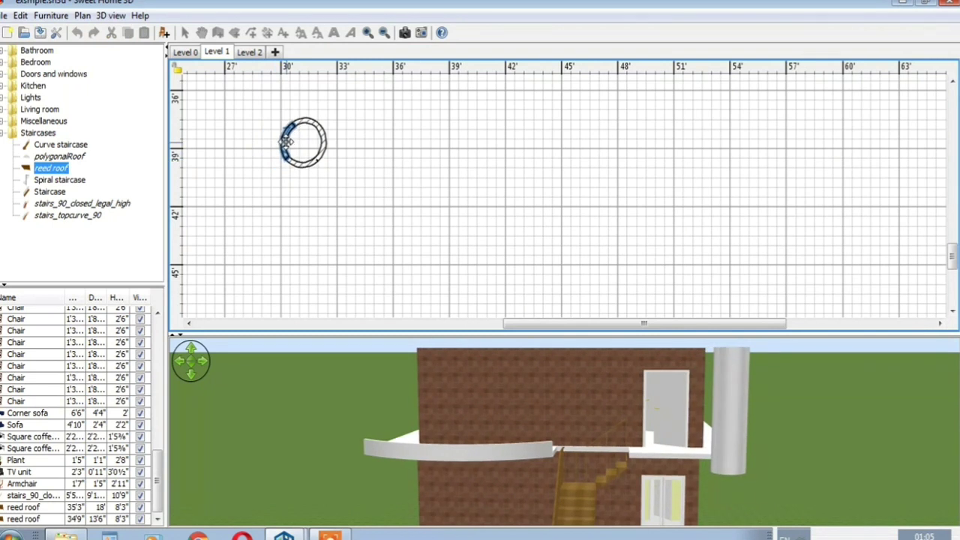
drag(526, 413, 502, 446)
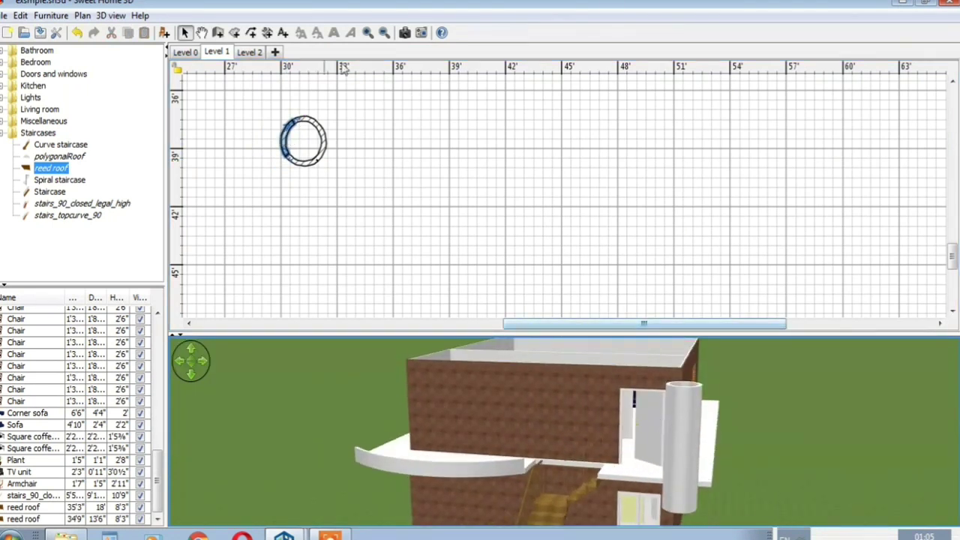
- Narrow the Level 1 column further to about 1'6" across while keeping its four curved walls joined
click(368, 33)
scroll(446, 183, left, 1)
scroll(448, 183, down, 15)
scroll(463, 187, up, 1)
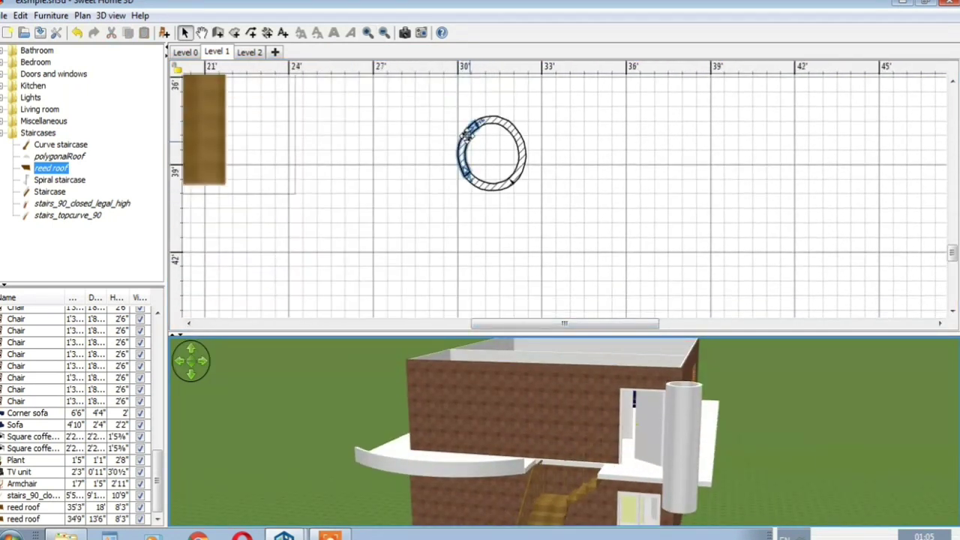
drag(473, 128, 477, 139)
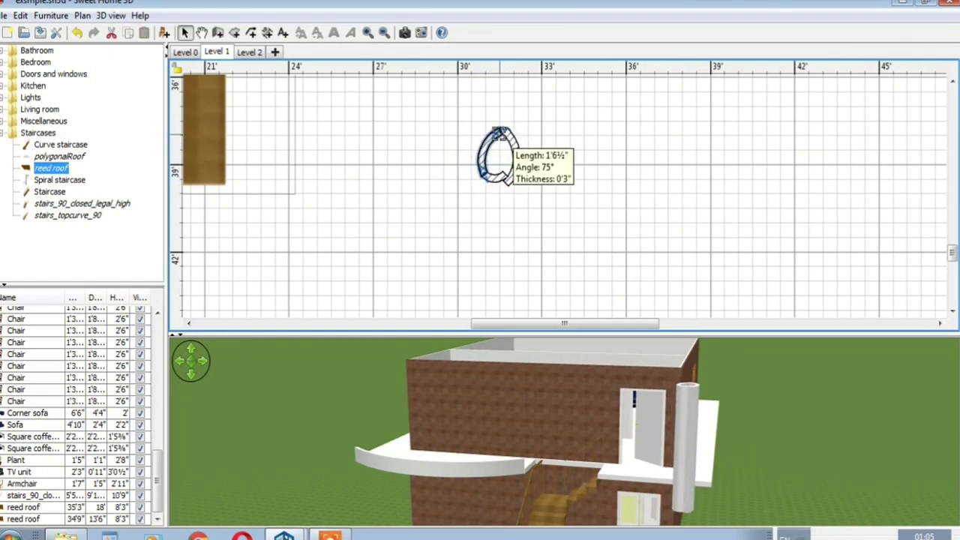
drag(500, 134, 491, 144)
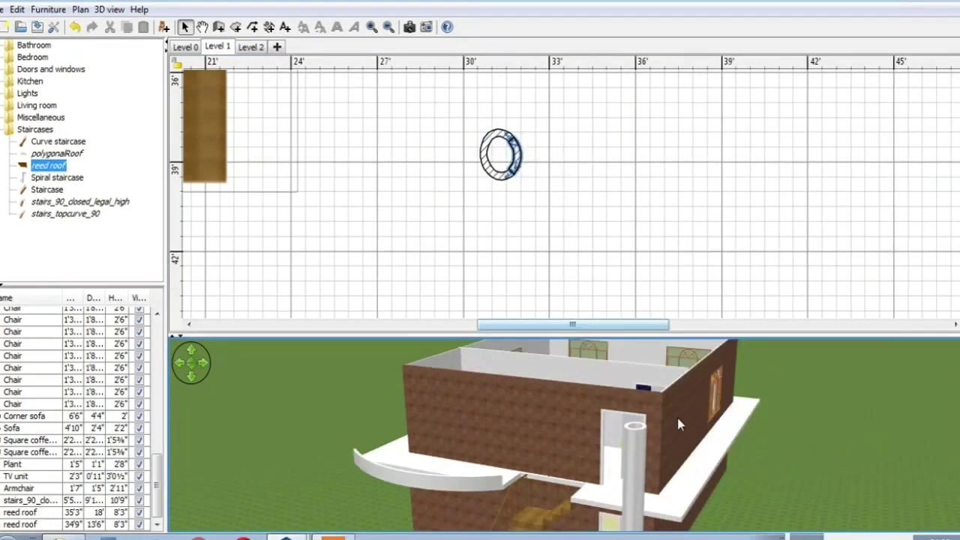
drag(678, 417, 709, 462)
click(496, 139)
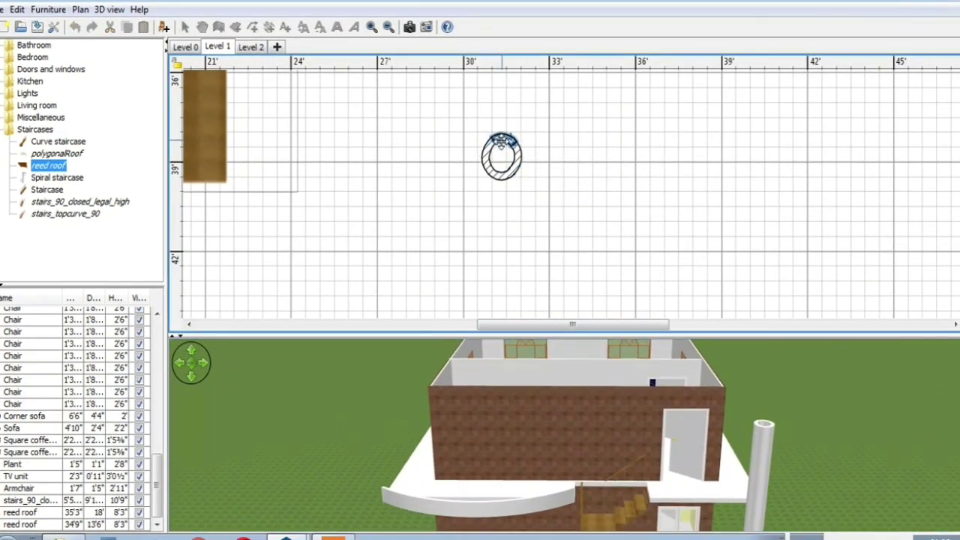
- Duplicate the slim column and place the copy on the terrace's southwest corner, near X 4' and Y 32'6"
key(ctrl+v)
drag(538, 181, 601, 178)
drag(586, 244, 433, 272)
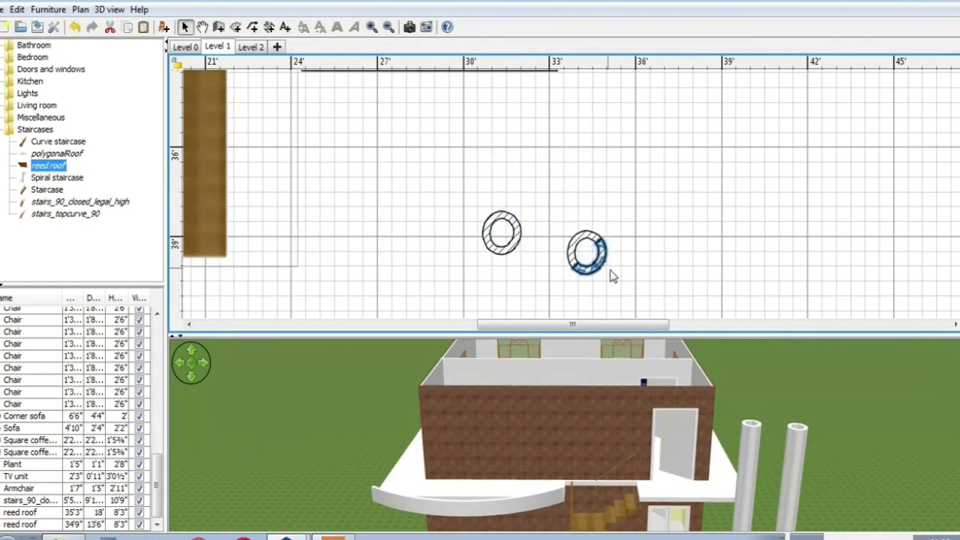
drag(597, 239, 304, 114)
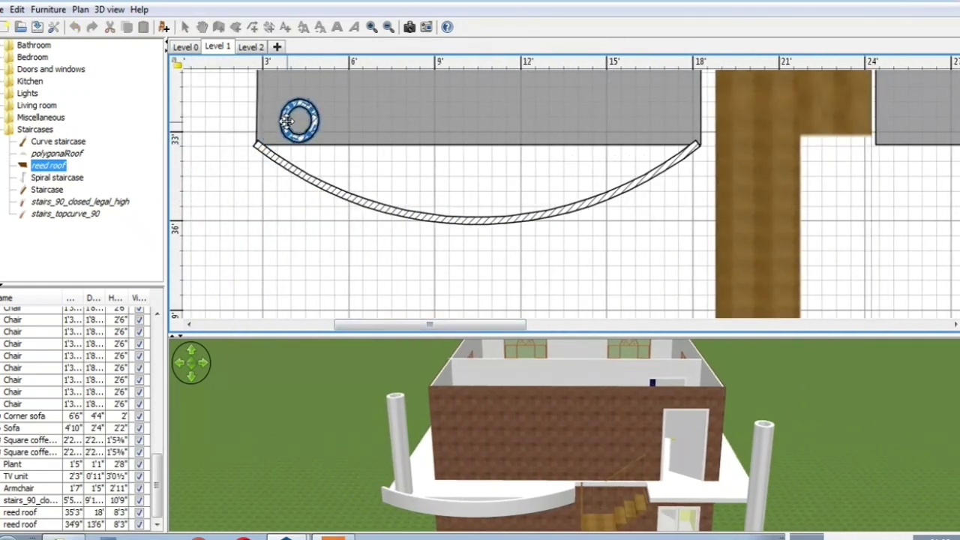
double_click(287, 121)
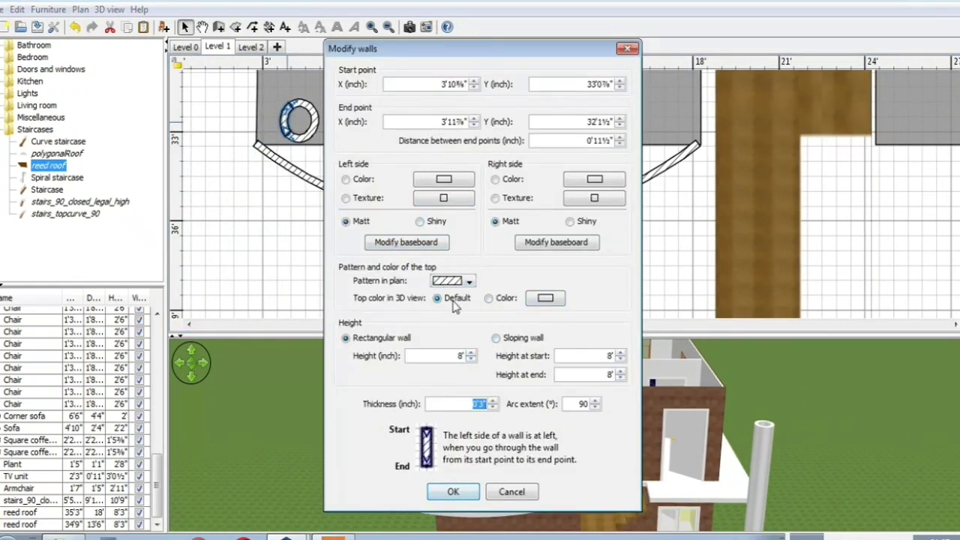
click(545, 300)
click(681, 172)
click(627, 50)
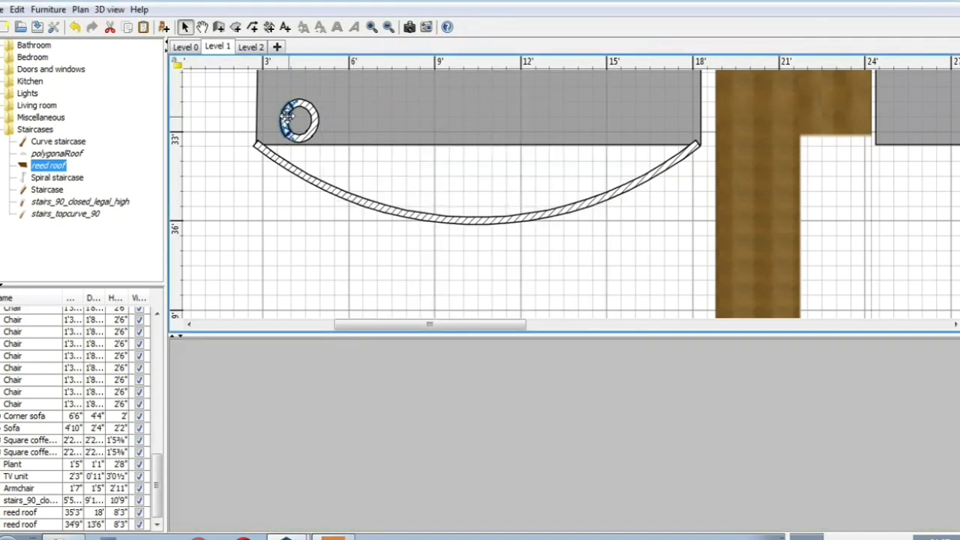
- Apply the Small red bricks texture to the left side of the terrace column's west wall
double_click(289, 126)
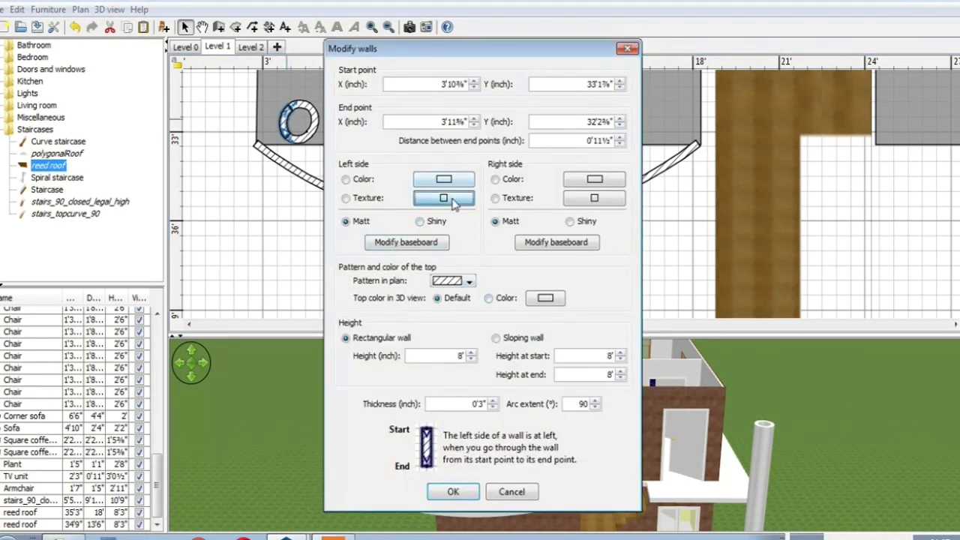
click(452, 201)
click(368, 329)
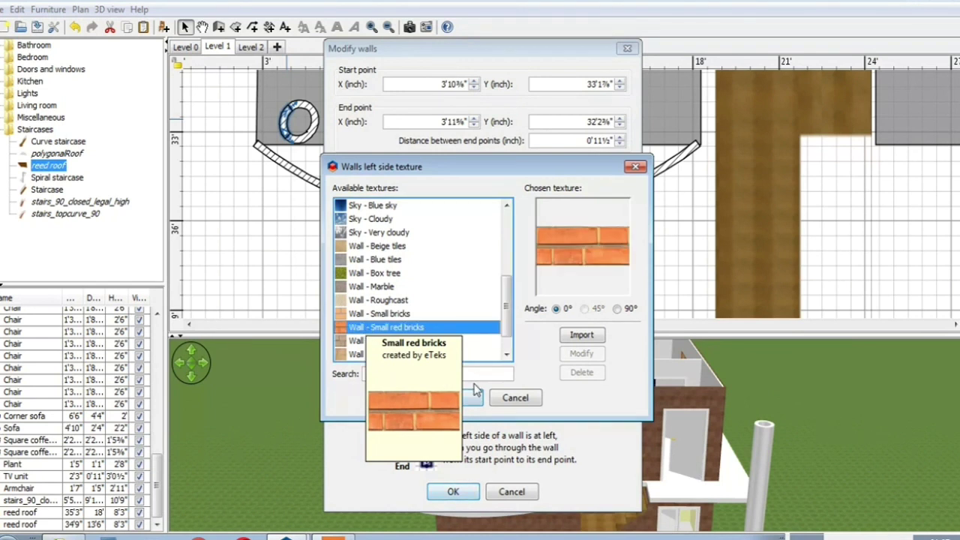
click(476, 392)
click(450, 491)
drag(525, 420, 723, 393)
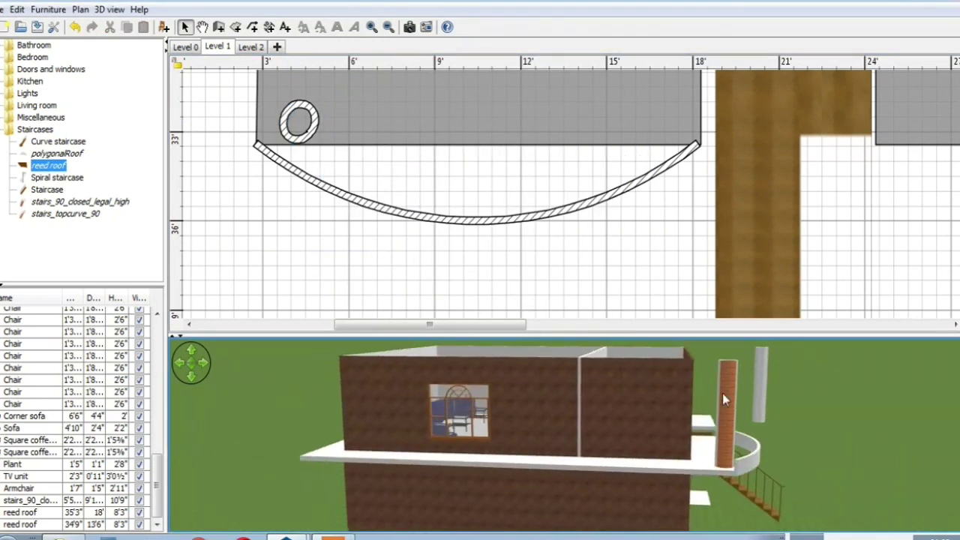
- Apply the Small red bricks texture to the left side of the terrace column's north wall
double_click(304, 100)
click(445, 198)
scroll(465, 278, down, 3)
click(486, 387)
click(459, 416)
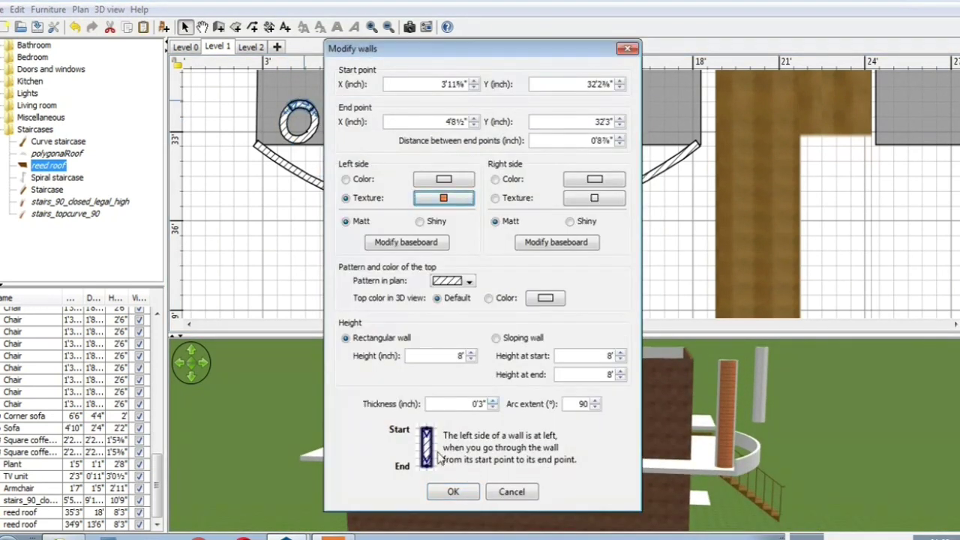
click(451, 491)
- Apply the Small red bricks texture to the left side of the terrace column's east wall
double_click(311, 125)
click(446, 201)
click(485, 386)
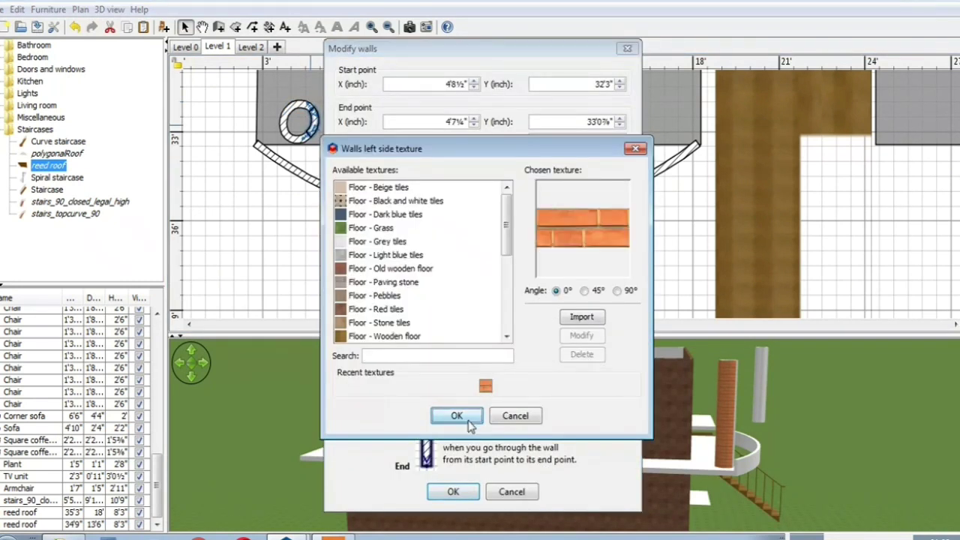
click(462, 418)
click(453, 492)
drag(639, 455, 443, 439)
- Apply the Small red bricks texture to the left side of the terrace column's south wall
click(291, 136)
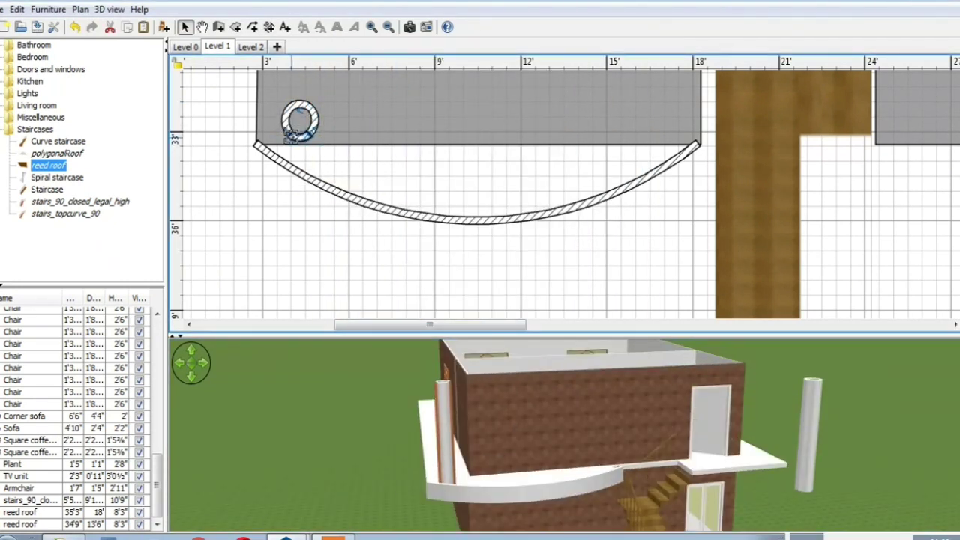
double_click(293, 133)
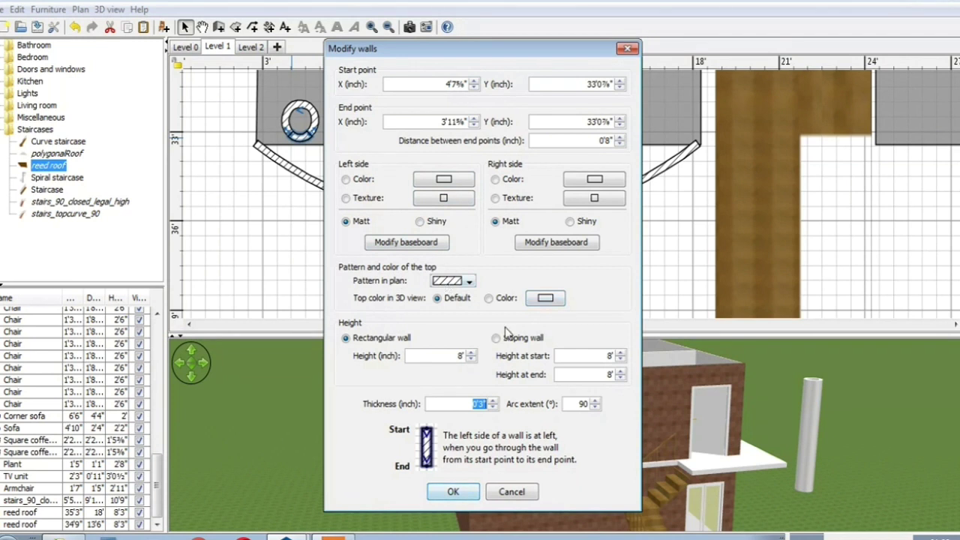
click(425, 202)
click(486, 387)
click(460, 417)
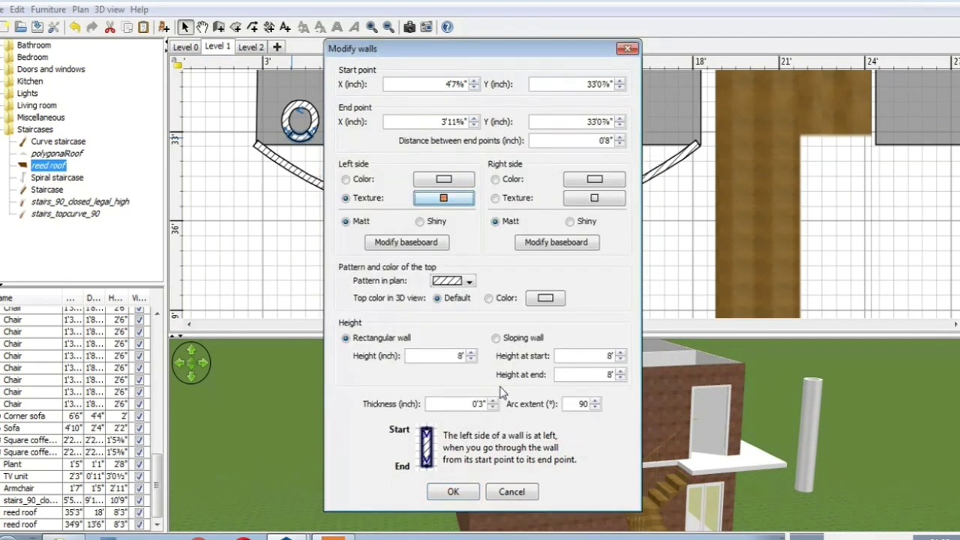
click(453, 492)
drag(461, 405, 542, 379)
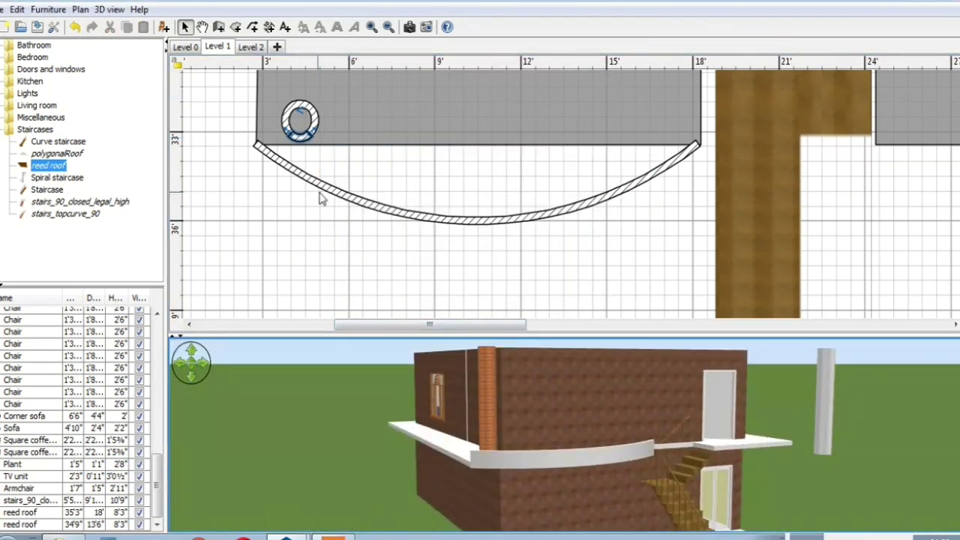
- Enlarge the 3D view by reducing the height of the plan area
click(293, 122)
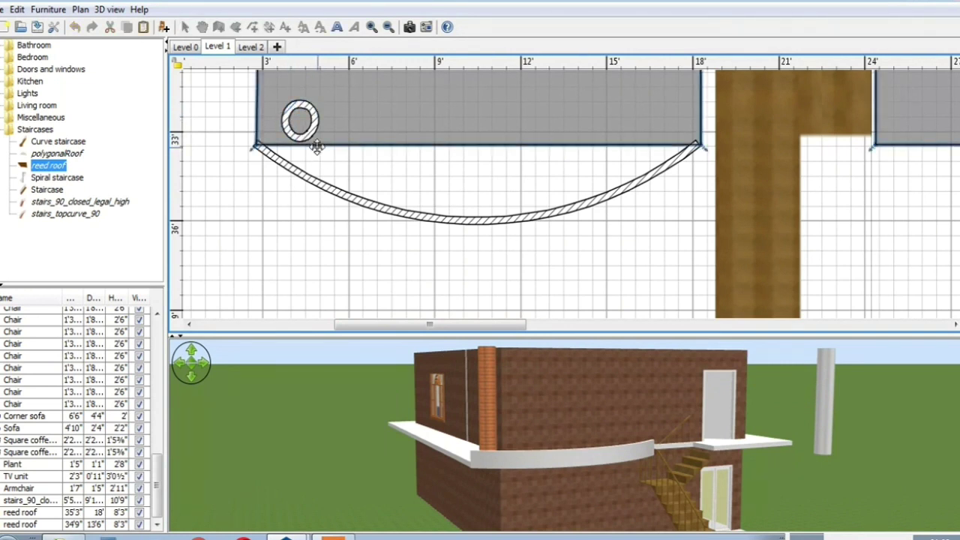
drag(504, 406, 515, 438)
drag(546, 338, 559, 307)
scroll(568, 237, up, 5)
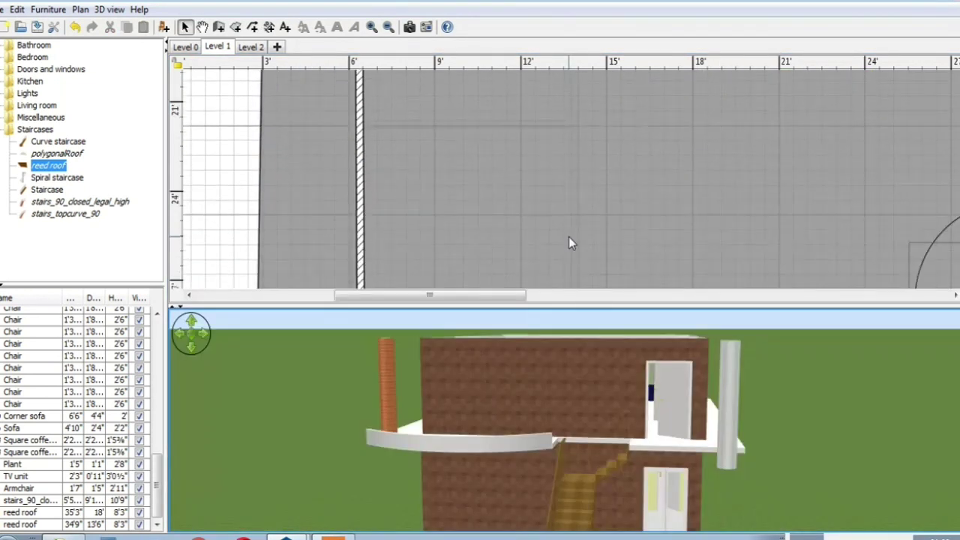
scroll(569, 236, down, 8)
- Delete both reed roofs from Level 2
click(259, 48)
drag(465, 376, 644, 279)
scroll(243, 118, up, 4)
scroll(322, 189, up, 6)
click(408, 144)
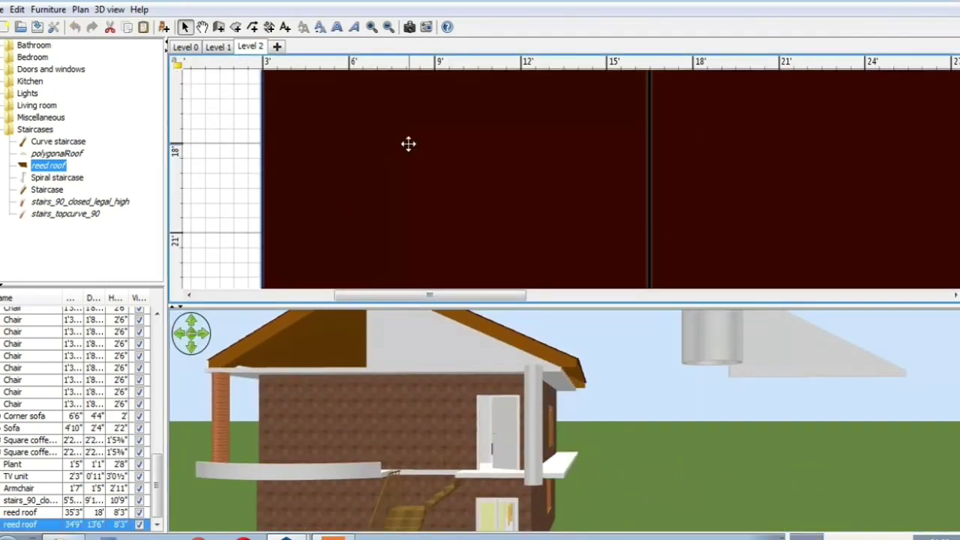
click(110, 27)
click(388, 27)
click(388, 27)
click(389, 27)
click(527, 138)
key(Delete)
- Delete the remaining sloping gable walls and the original large round column from Level 2
scroll(540, 167, down, 3)
click(564, 97)
key(Delete)
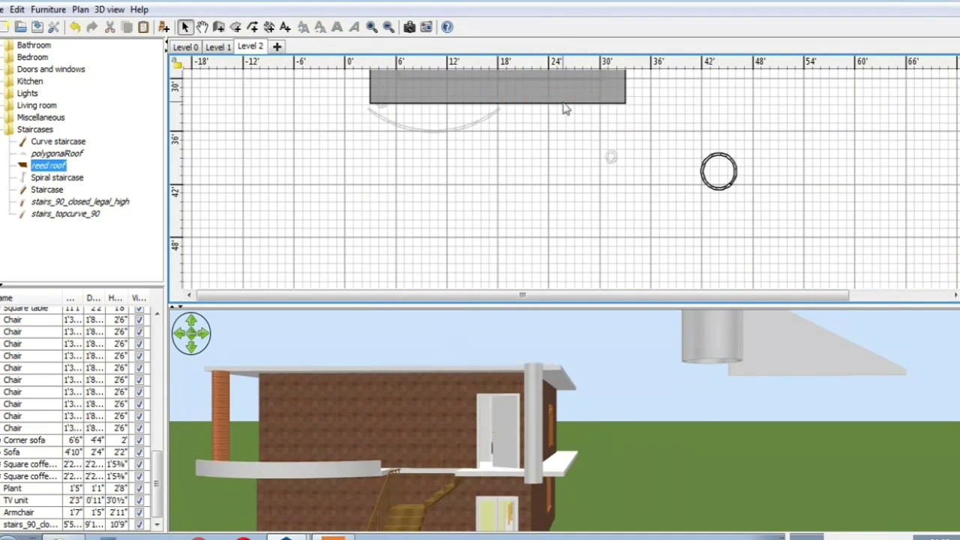
scroll(480, 160, up, 6)
scroll(480, 159, down, 3)
click(778, 235)
key(Delete)
scroll(779, 237, down, 3)
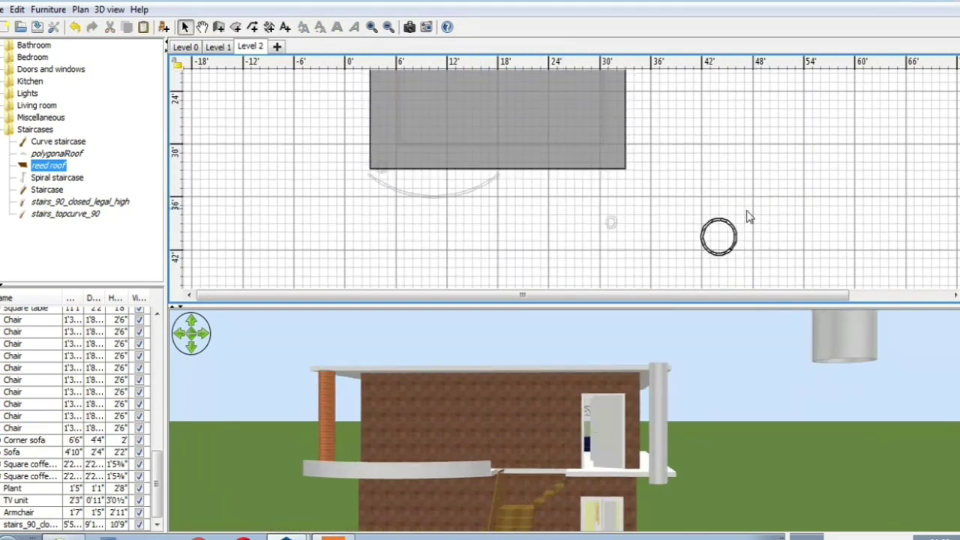
drag(689, 212, 688, 211)
key(Delete)
- Add the polygonalRoof object to Level 2 and place it along the slab's north edge, toward the east
scroll(480, 187, up, 4)
click(43, 153)
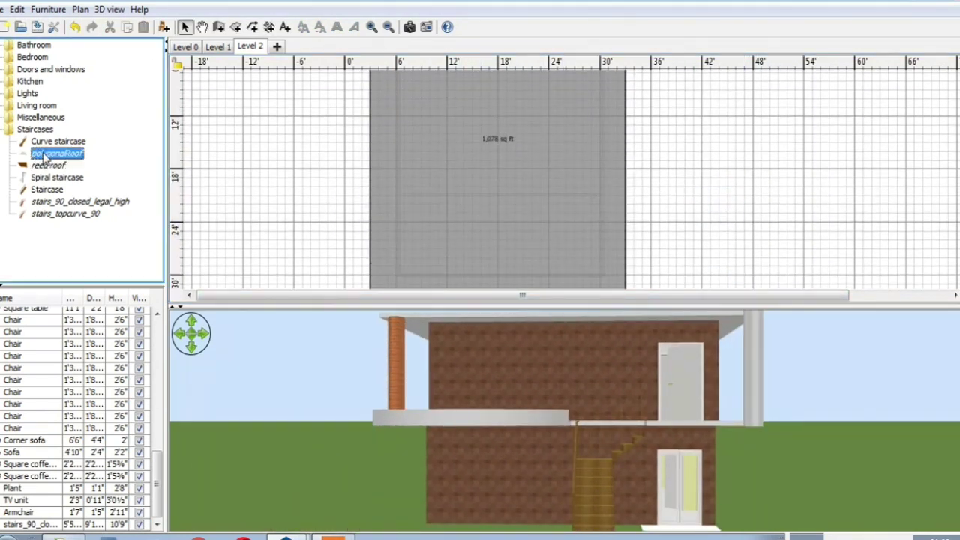
click(166, 29)
scroll(375, 174, up, 3)
drag(384, 211, 547, 153)
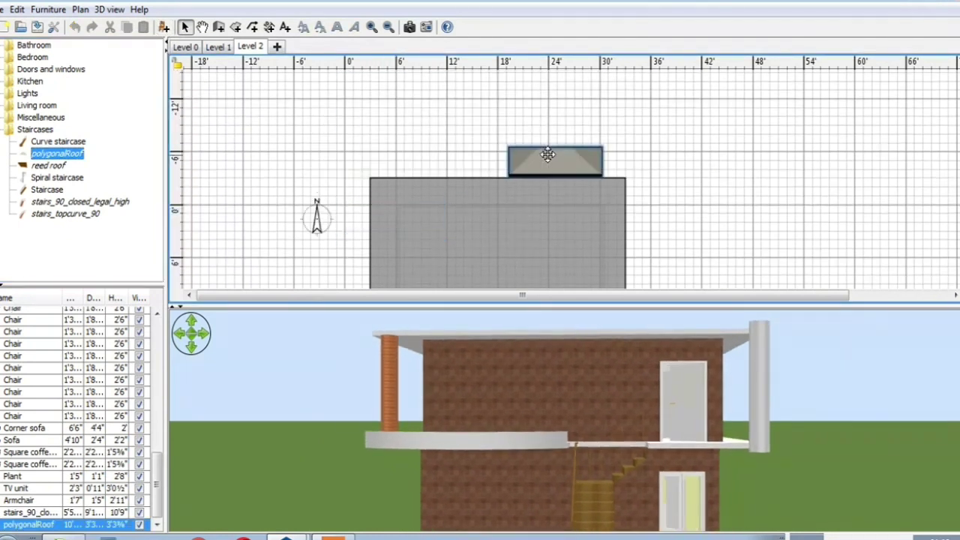
- Rotate the polygonal roof to run north-south and fit it over the slab's west half, about 36'2" wide and 15' deep
drag(517, 323, 45, 409)
drag(509, 144, 584, 78)
drag(539, 213, 402, 209)
scroll(393, 158, up, 5)
scroll(428, 152, down, 5)
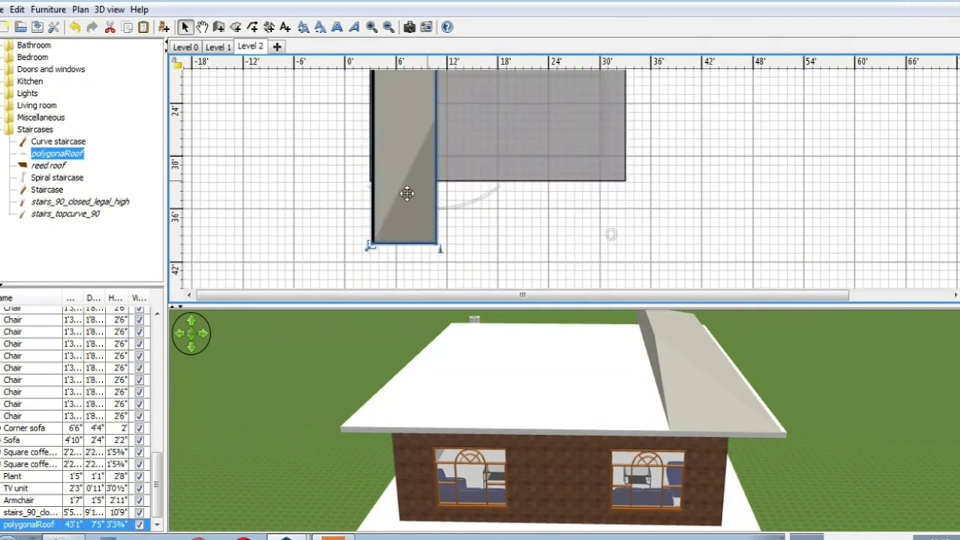
drag(370, 246, 370, 184)
drag(402, 154, 371, 179)
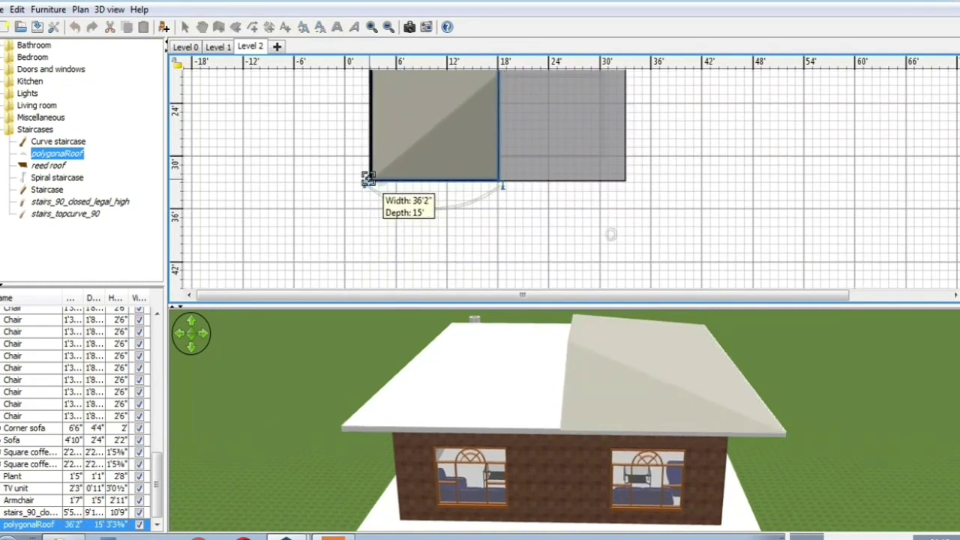
- Add a second polygonalRoof, move it onto the slab's east side and rotate it to run north-south
drag(660, 376, 764, 382)
click(165, 28)
drag(820, 347, 793, 345)
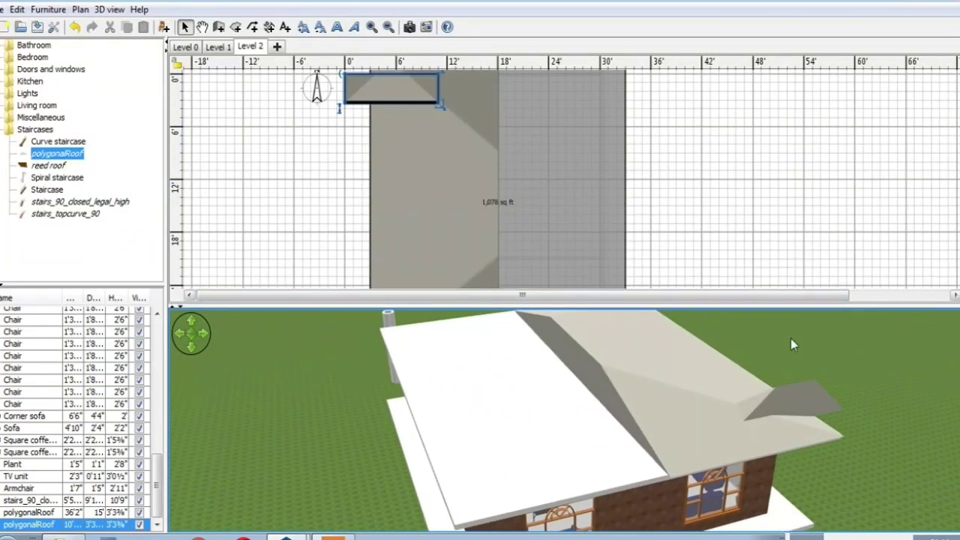
scroll(438, 143, up, 1)
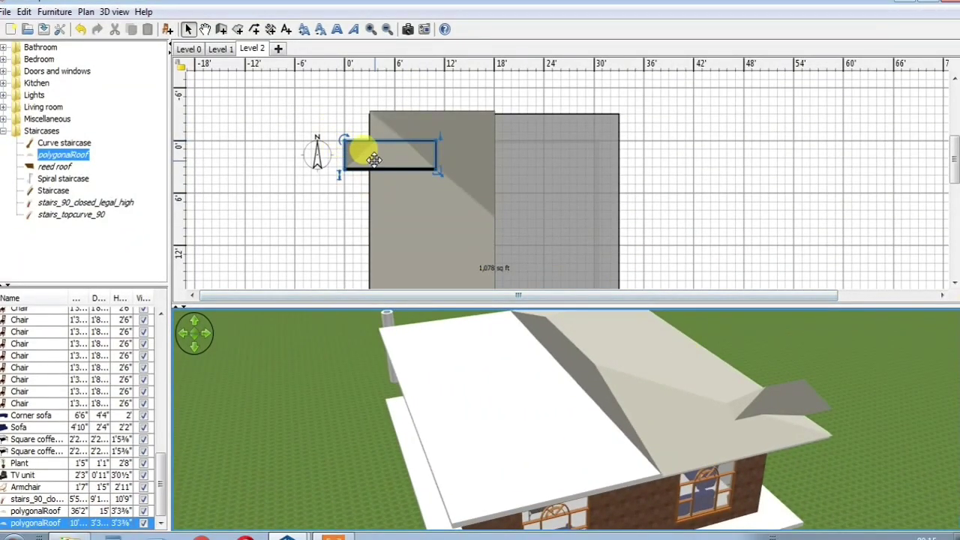
drag(375, 161, 582, 166)
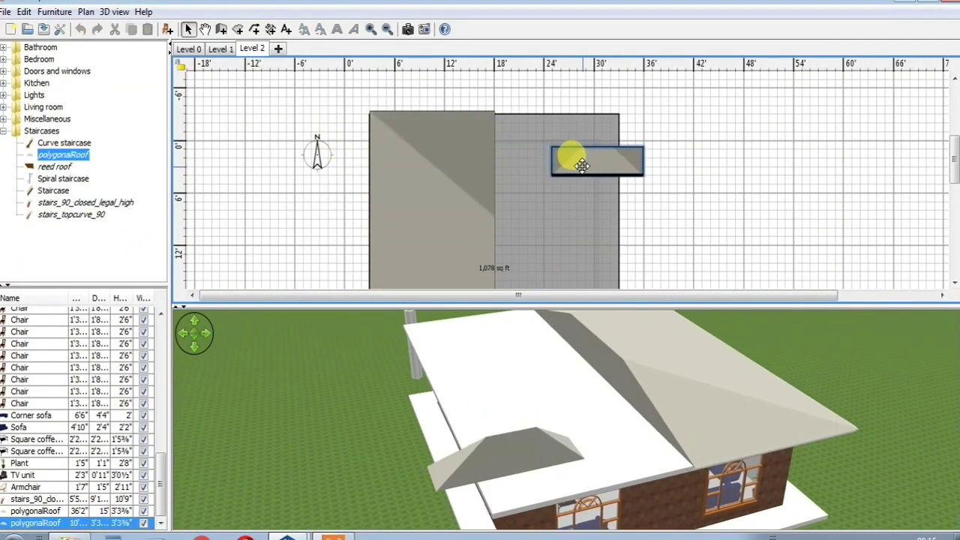
mouse_move(551, 413)
mouse_down()
mouse_move(590, 368)
mouse_move(552, 406)
mouse_up()
drag(554, 145, 576, 242)
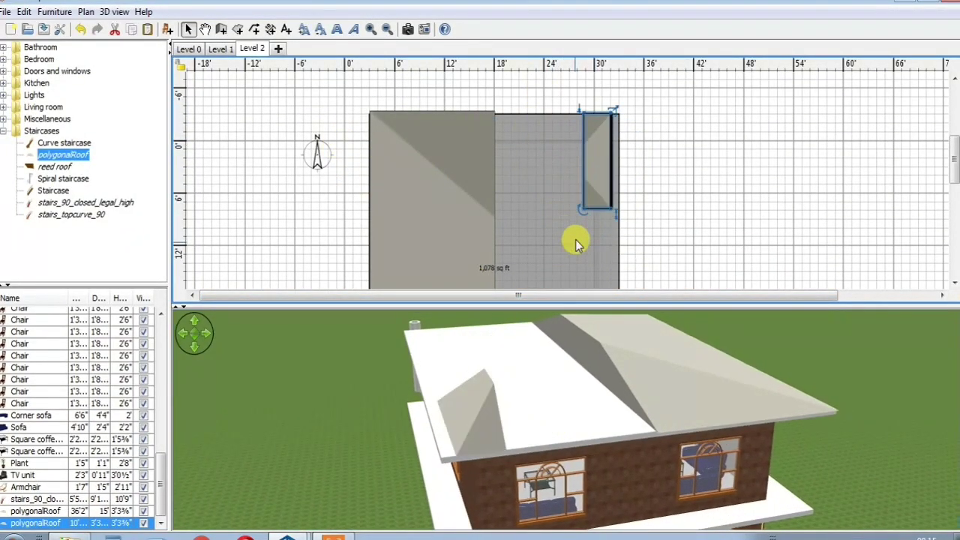
- Move the second roof against the first and enlarge it over the east half to about 38'4" wide and 17'6" deep
drag(605, 143, 514, 146)
scroll(619, 198, down, 1)
scroll(514, 252, down, 3)
drag(523, 360, 615, 425)
scroll(542, 178, up, 1)
drag(526, 140, 639, 114)
click(511, 146)
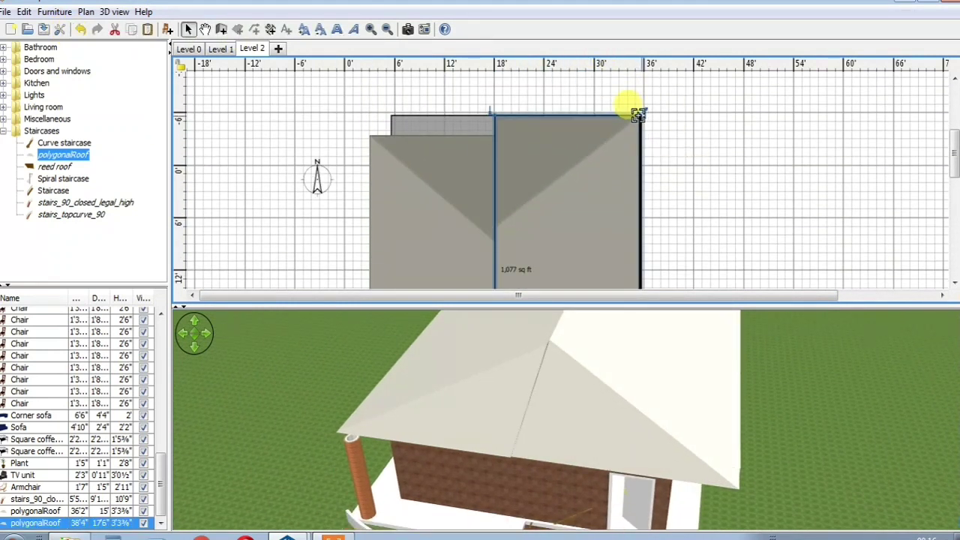
- Resize the west roof to about 38'2" wide and 14'8" deep so its ends line up with the east roof
click(442, 142)
drag(383, 146, 387, 126)
scroll(418, 108, down, 1)
scroll(418, 107, down, 4)
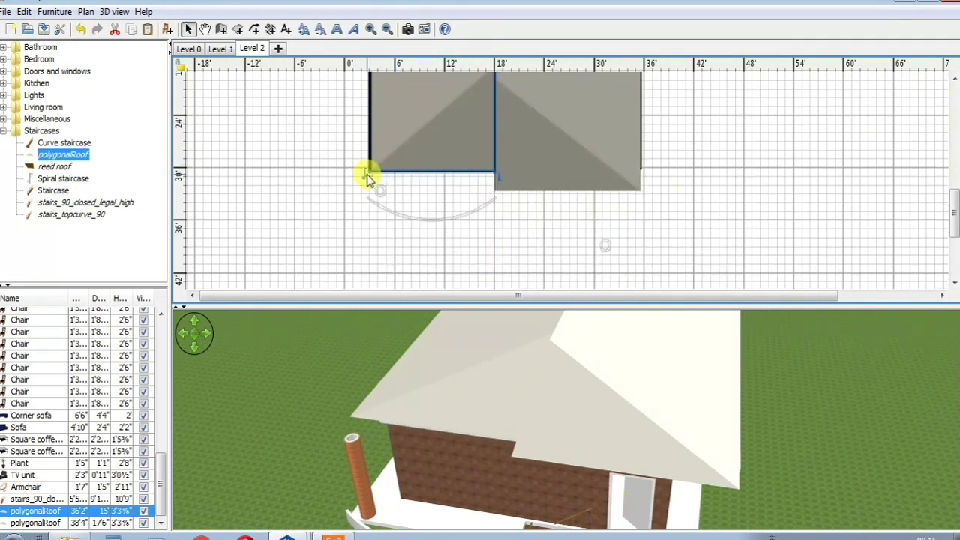
drag(369, 170, 372, 184)
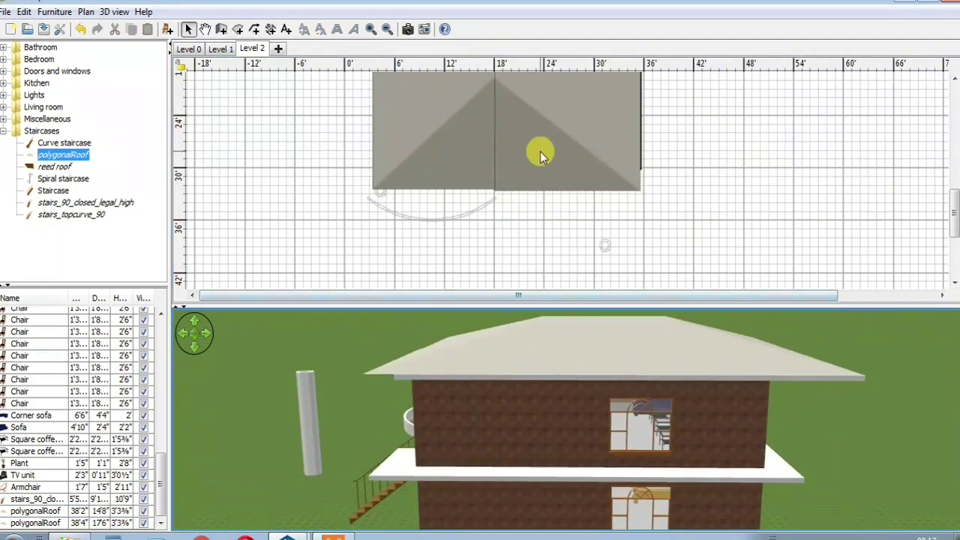
- Raise the height of the east roof to about 7'8" and the west roof to about 7'10"
click(531, 147)
drag(642, 193, 636, 154)
drag(653, 339, 895, 369)
click(471, 178)
scroll(466, 161, up, 4)
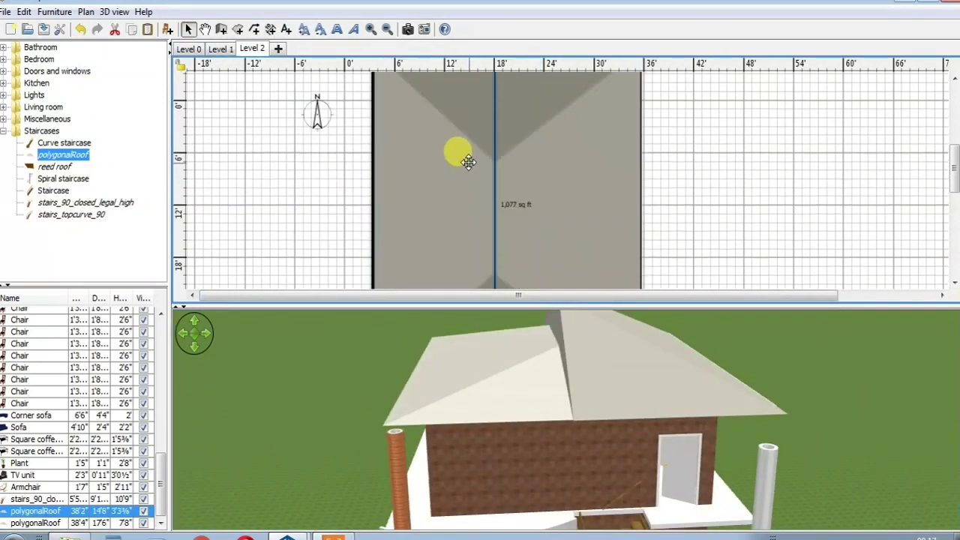
drag(371, 112, 388, 75)
- Nudge the east roof to align its edge with the seam against the west roof
drag(615, 364, 600, 349)
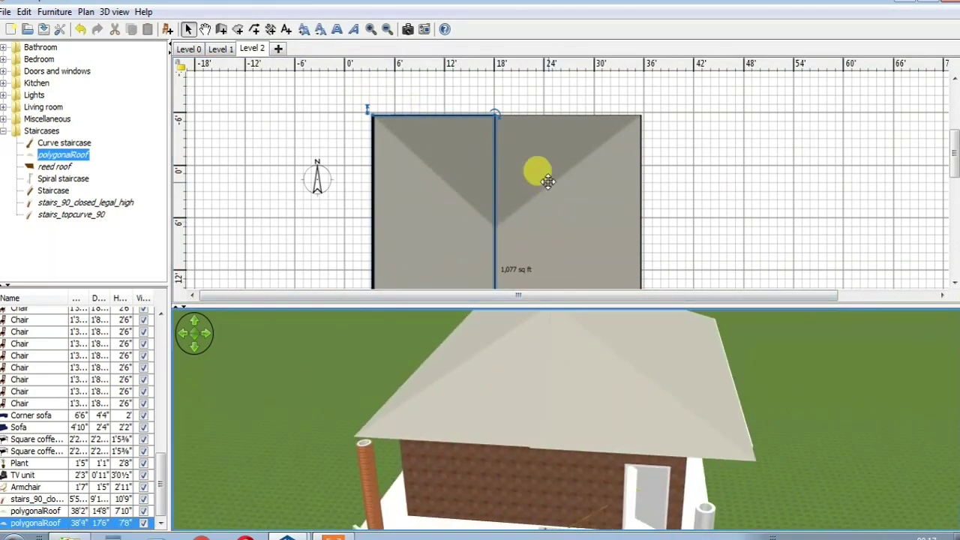
scroll(543, 173, down, 5)
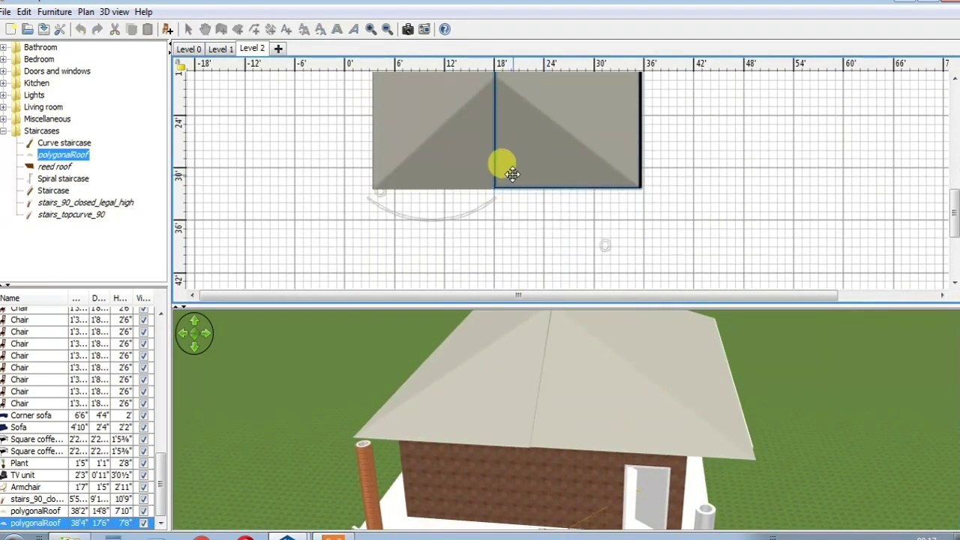
drag(516, 174, 511, 175)
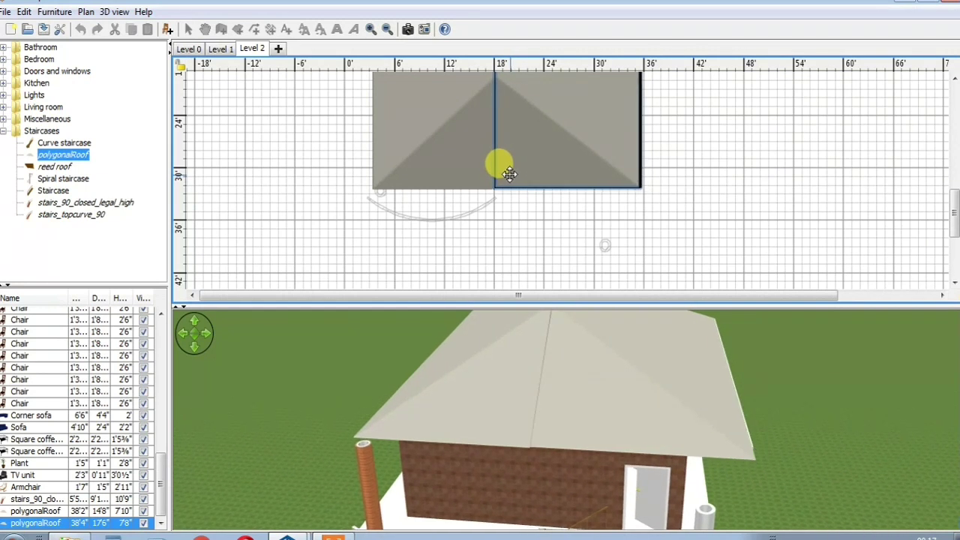
- Open the texture choices for the east polygonal roof
drag(615, 375, 802, 442)
double_click(554, 159)
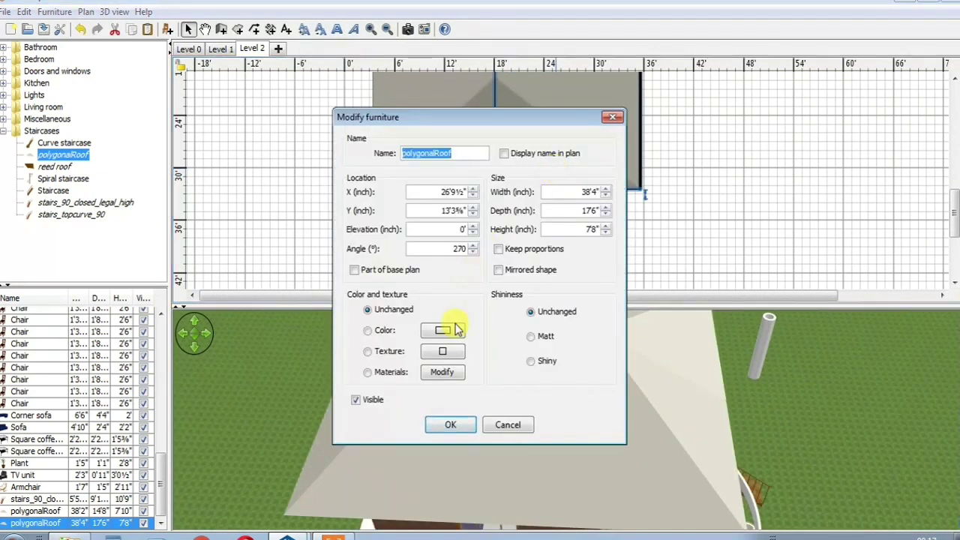
click(437, 352)
- Preview the available wall, sky and floor textures for the east roof, up to Floor - Beige tiles
click(405, 309)
click(391, 335)
click(382, 299)
click(365, 271)
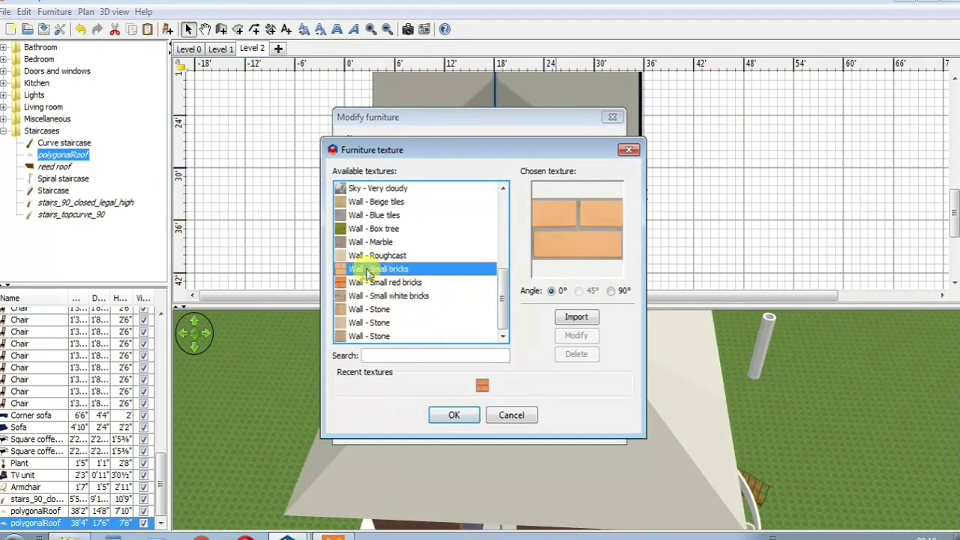
click(364, 244)
click(365, 232)
scroll(365, 232, up, 2)
click(365, 253)
click(365, 230)
click(366, 203)
click(367, 230)
scroll(370, 234, up, 1)
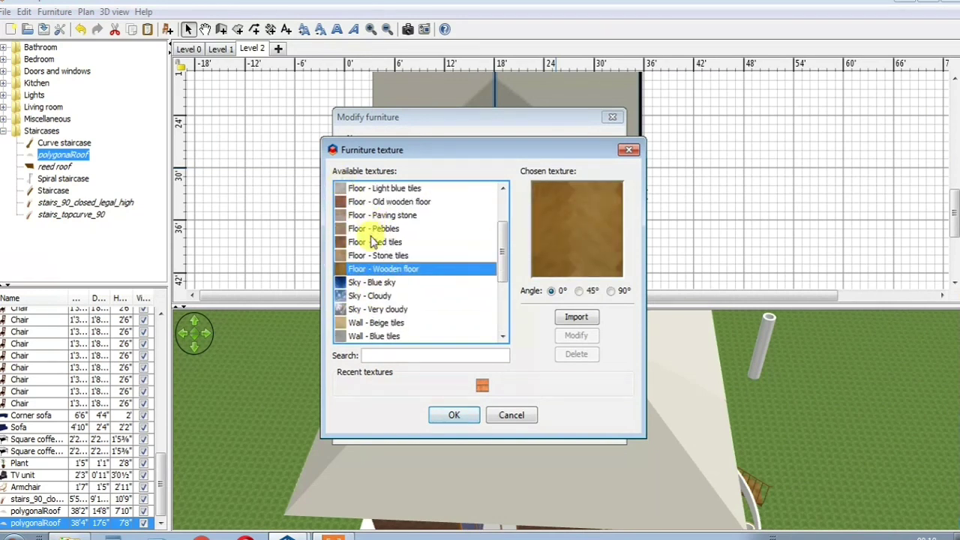
click(374, 229)
click(379, 214)
click(381, 202)
click(384, 189)
scroll(386, 216, up, 2)
click(400, 216)
click(398, 189)
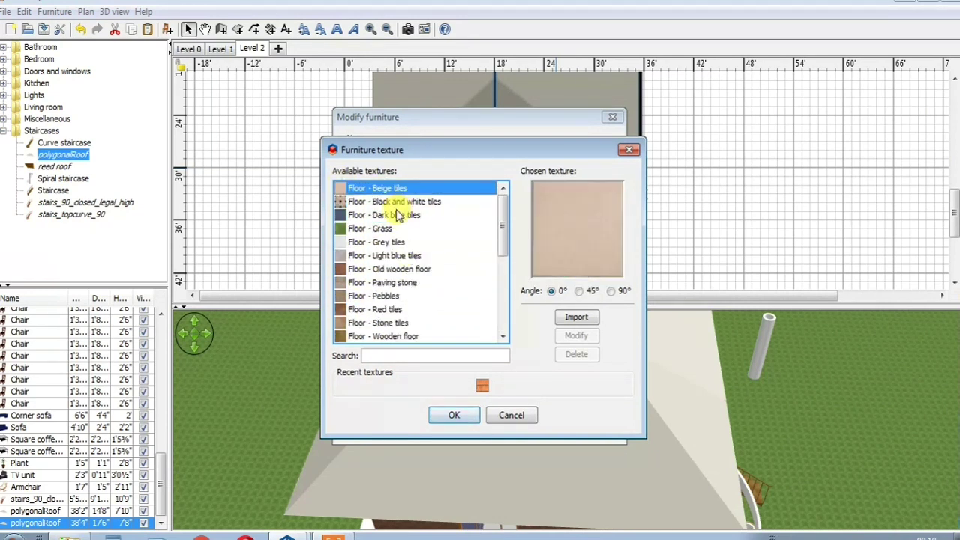
- Compare the wall stone, brick, roughcast, marble and box tree textures, trying the 45° and 90° angles
scroll(448, 279, down, 5)
click(365, 335)
click(368, 309)
click(372, 295)
click(376, 269)
click(377, 256)
click(379, 241)
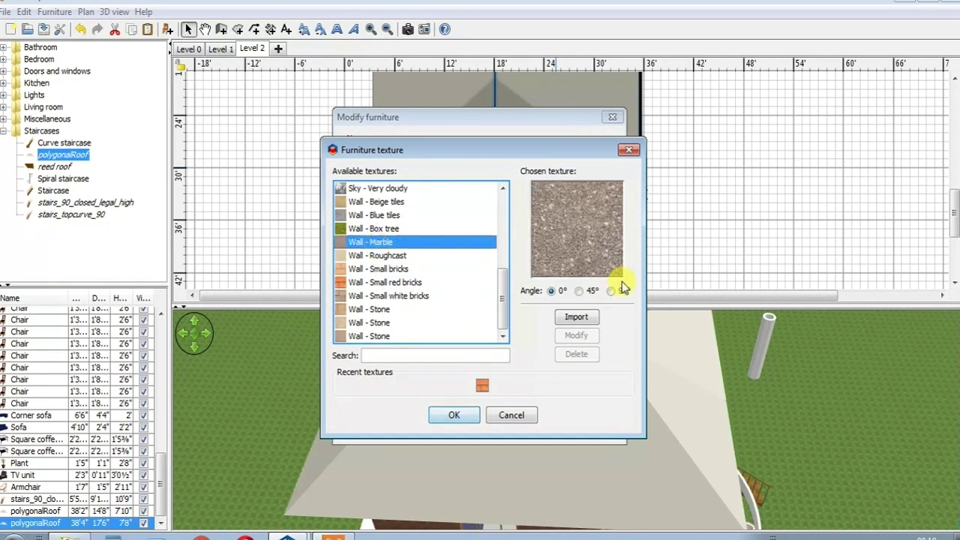
click(580, 291)
click(611, 291)
click(382, 230)
click(380, 295)
click(378, 272)
click(379, 292)
click(381, 311)
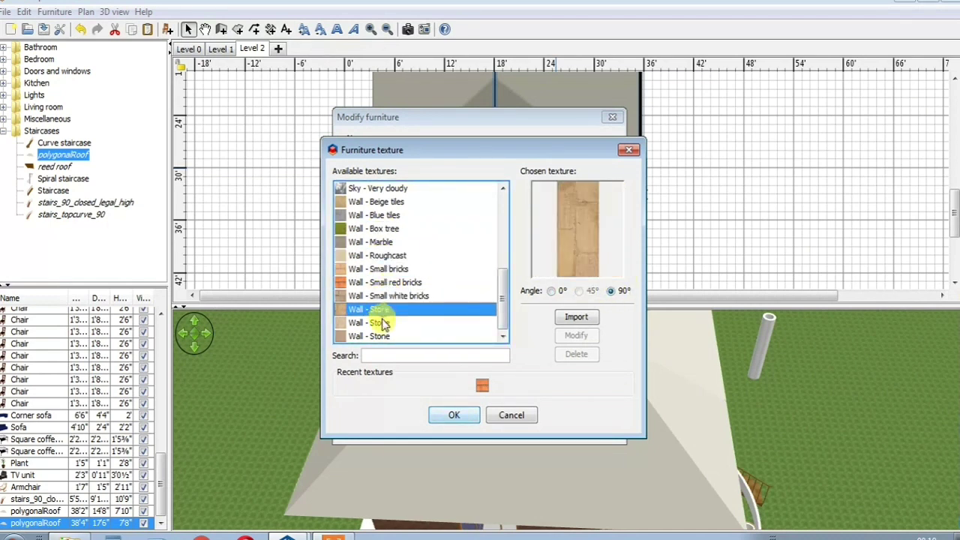
click(383, 323)
- Apply the Wall - Small red bricks texture to the east roof at an angle of 0°
click(367, 284)
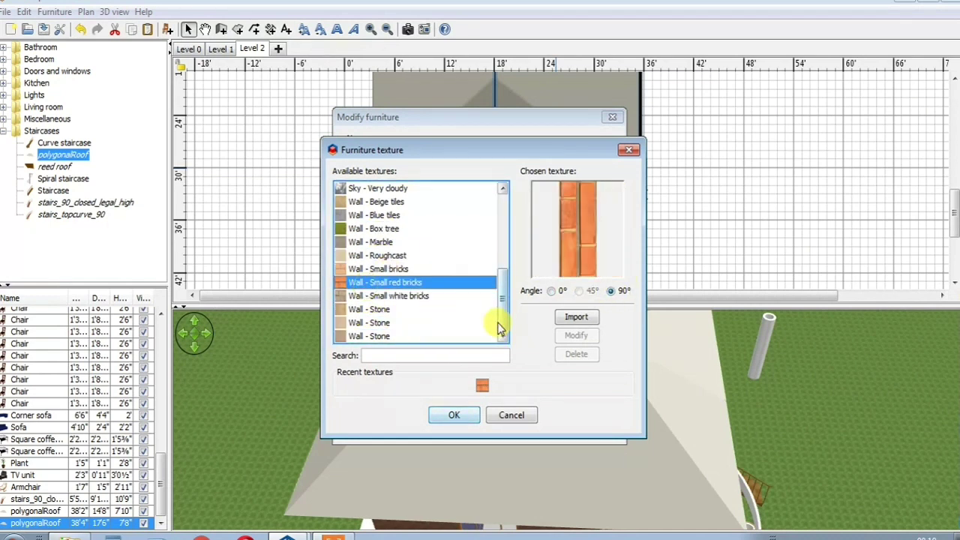
click(552, 292)
click(579, 317)
click(633, 169)
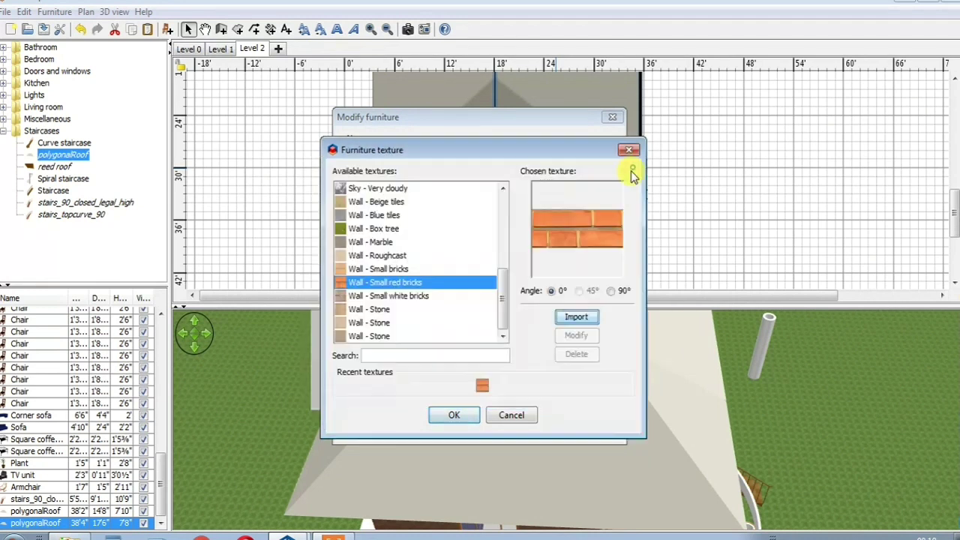
click(464, 418)
click(465, 420)
- Apply the recently used small red bricks texture to the west roof
drag(535, 381, 758, 308)
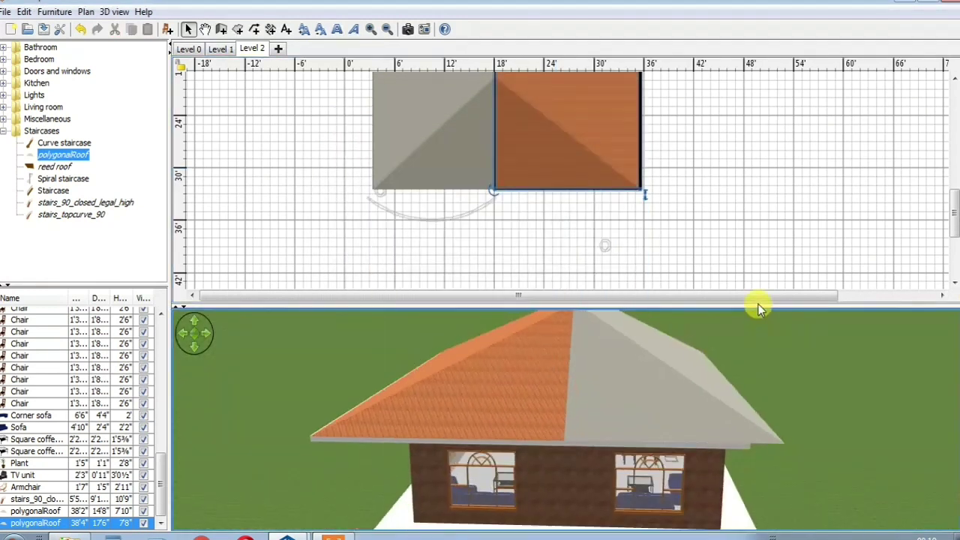
double_click(478, 155)
click(443, 351)
click(482, 386)
click(452, 418)
click(452, 423)
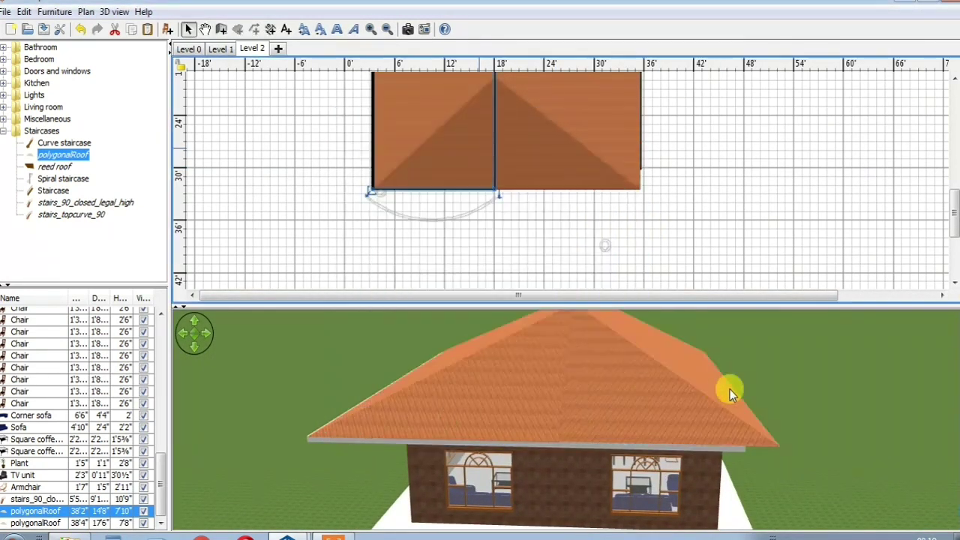
- Enlarge the 3D view by shrinking the plan area and orbit to show the terrace side of the house
drag(730, 390, 640, 341)
drag(633, 307, 638, 156)
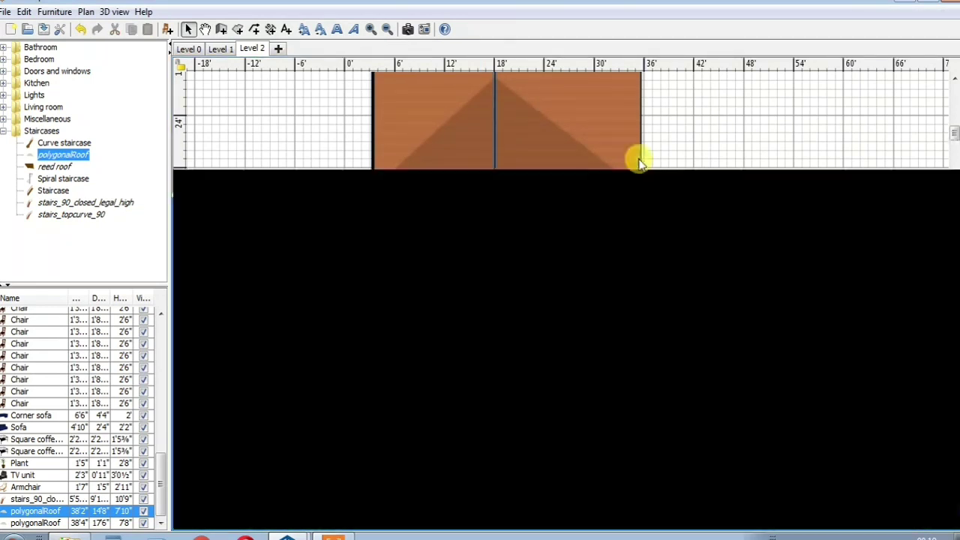
drag(775, 302, 298, 247)
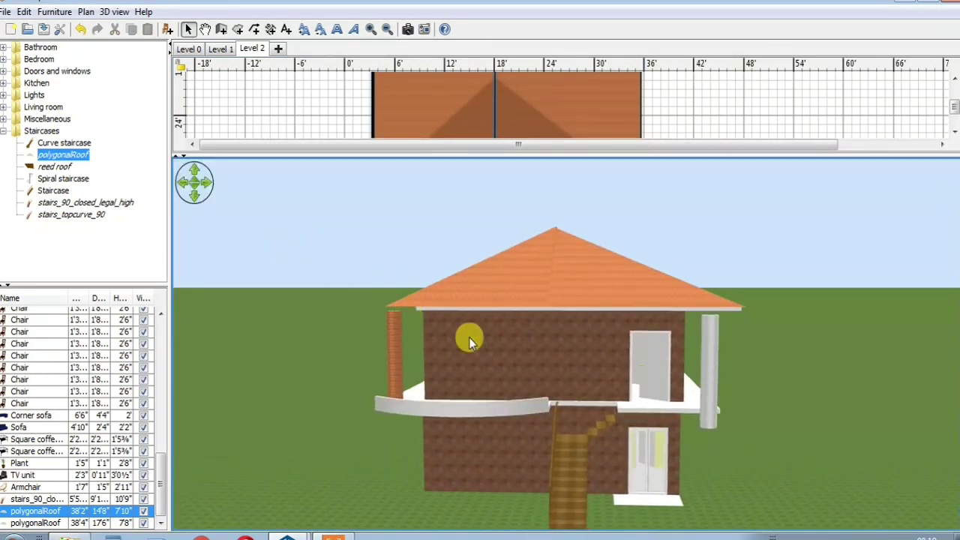
drag(470, 339, 453, 287)
- Start a furniture import from the Staircases category and open an enlarged model file chooser
click(5, 132)
right_click(6, 137)
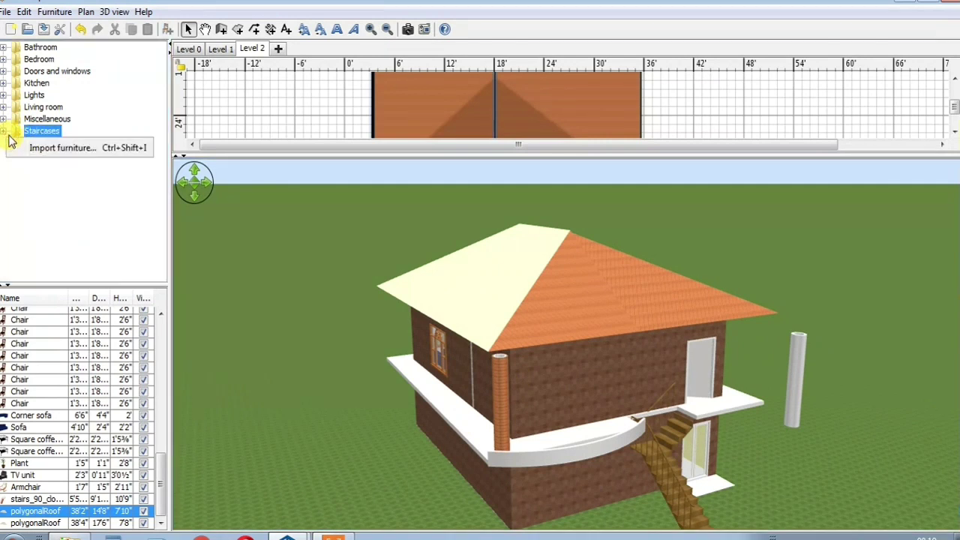
click(121, 151)
click(494, 188)
scroll(588, 272, down, 10)
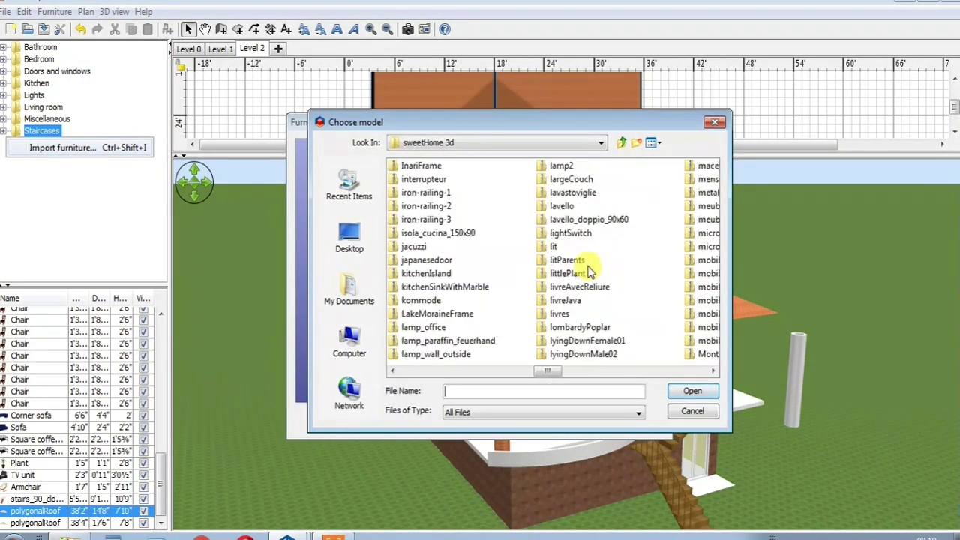
drag(727, 113, 935, 0)
drag(310, 431, 163, 490)
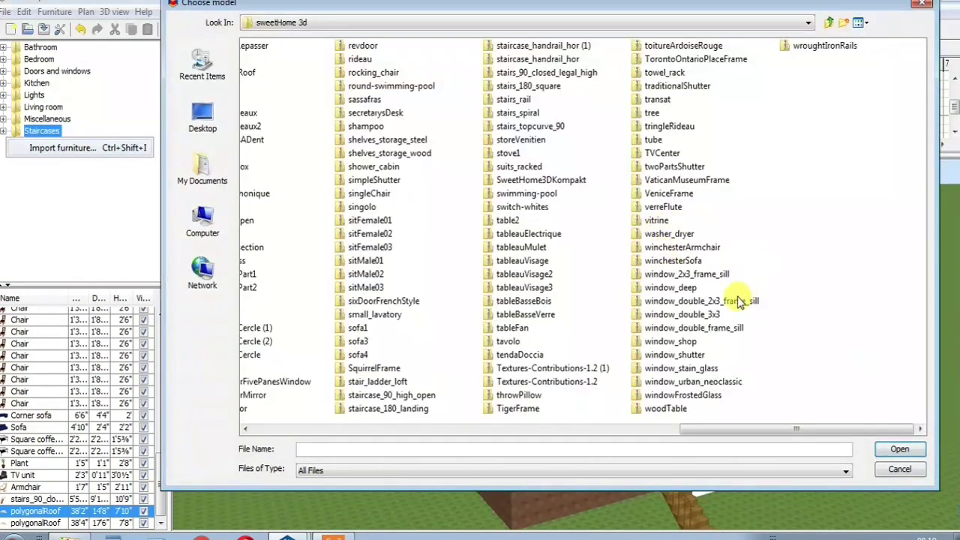
- Browse the model files in the sweetHome 3d folder for a railing
scroll(739, 298, up, 10)
scroll(658, 216, right, 5)
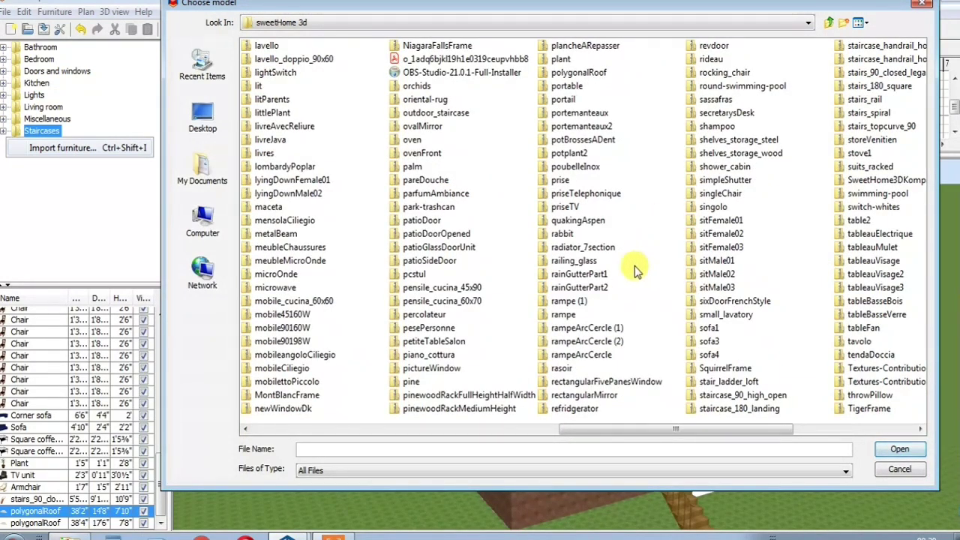
scroll(634, 270, left, 5)
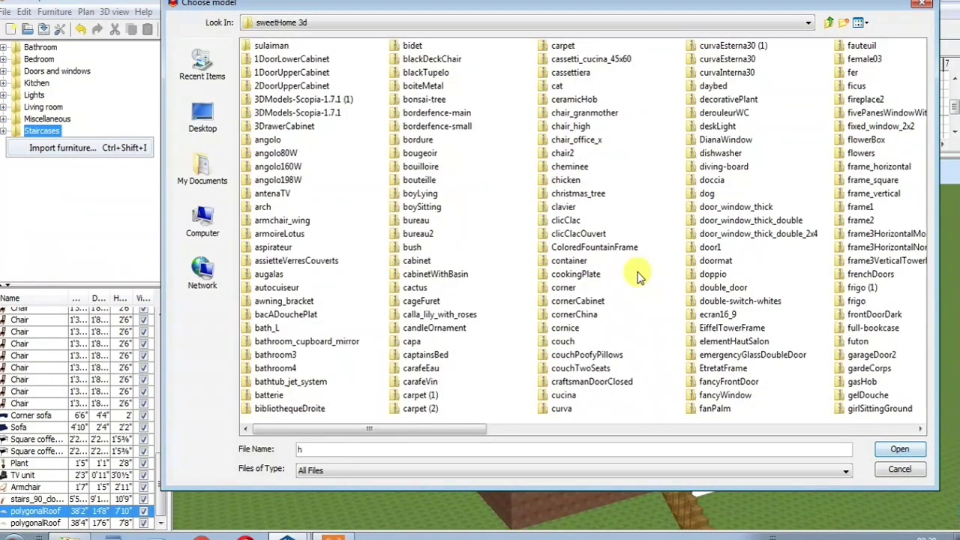
click(628, 22)
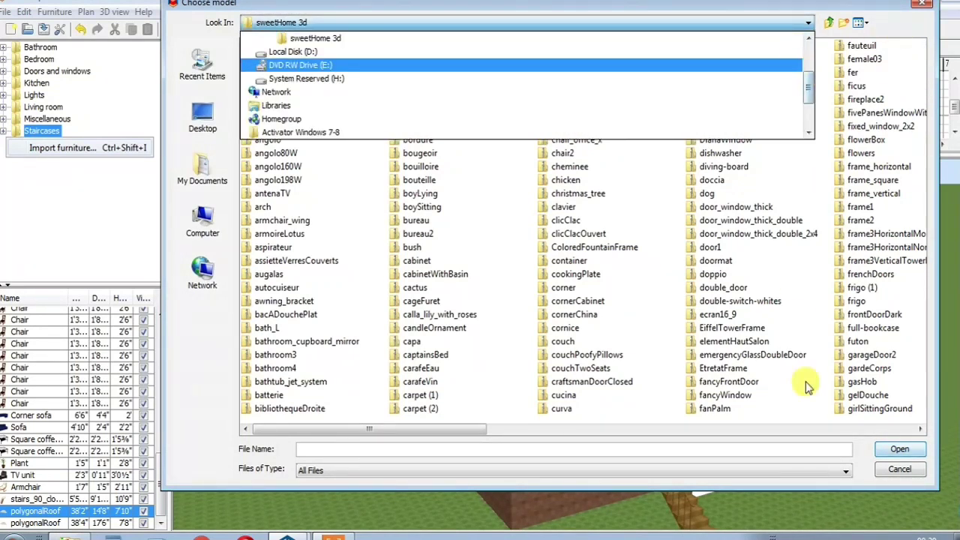
drag(742, 368, 713, 328)
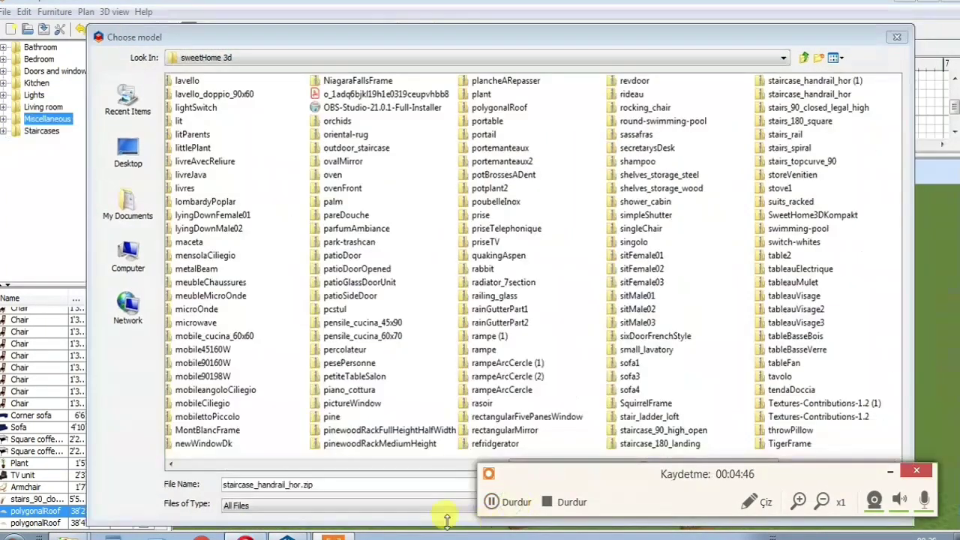
- Load the staircase_handrail_hor model file into the furniture import and keep its default orientation
click(890, 472)
click(789, 95)
click(872, 485)
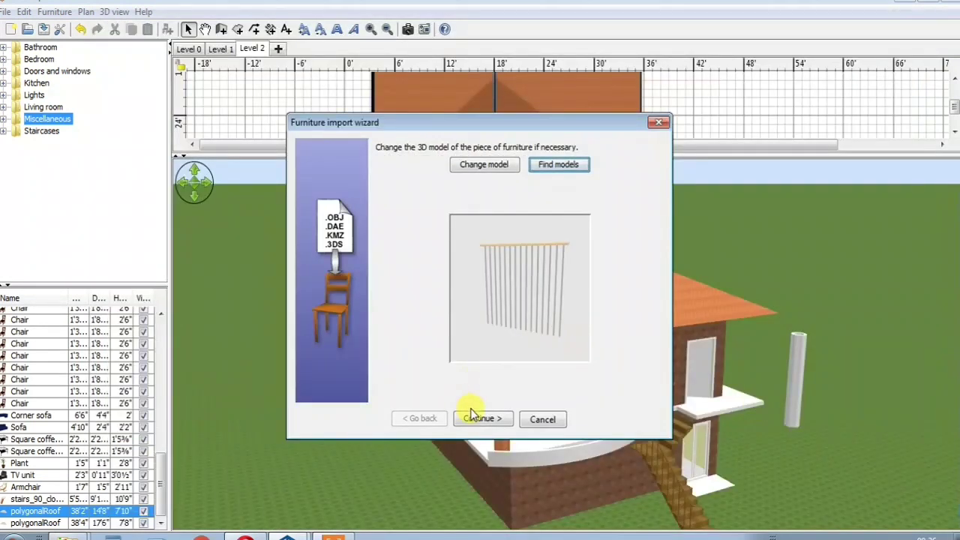
click(489, 422)
click(489, 422)
- Assign the handrail model to the Miscellaneous category and finish the import
click(666, 182)
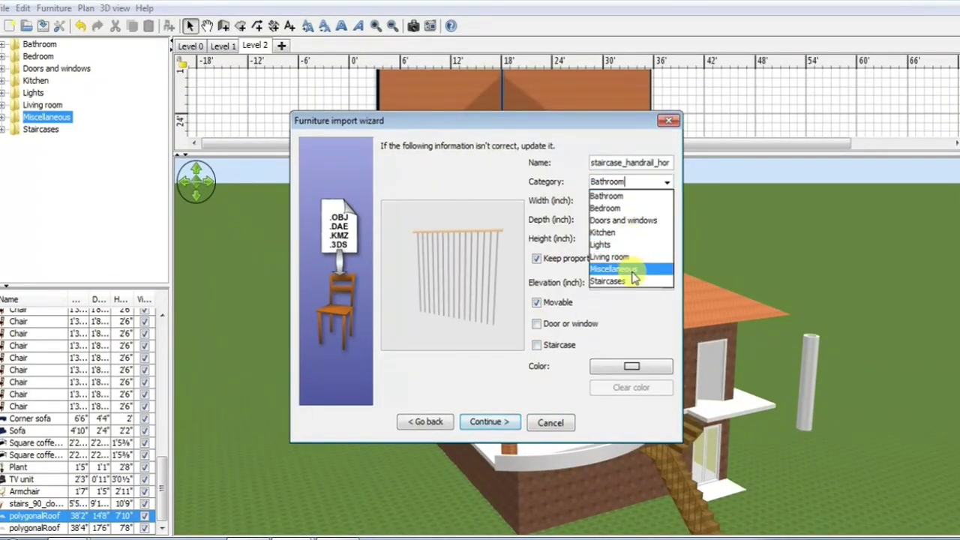
click(634, 271)
click(485, 423)
click(483, 420)
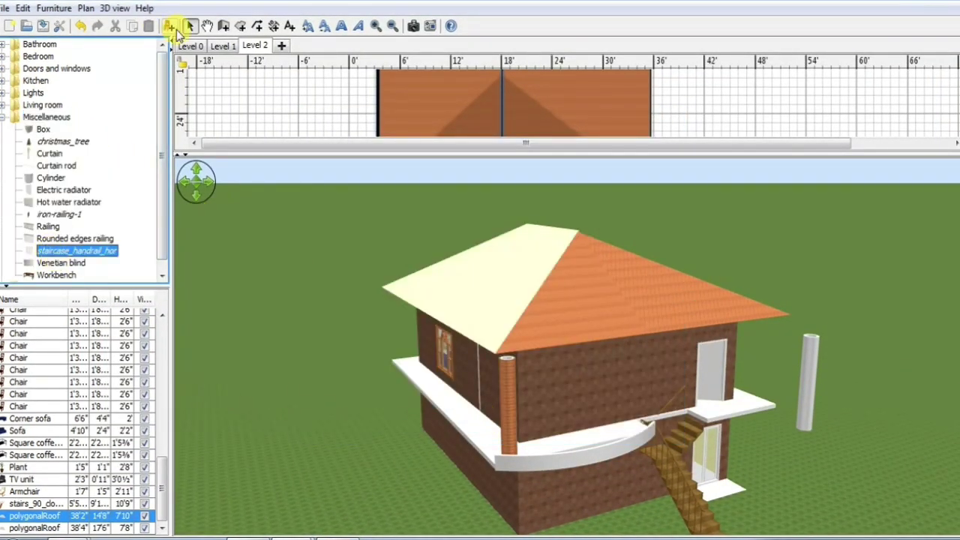
- Add the staircase_handrail_hor model to Level 1 west of the house and rotate it to 270°
click(220, 46)
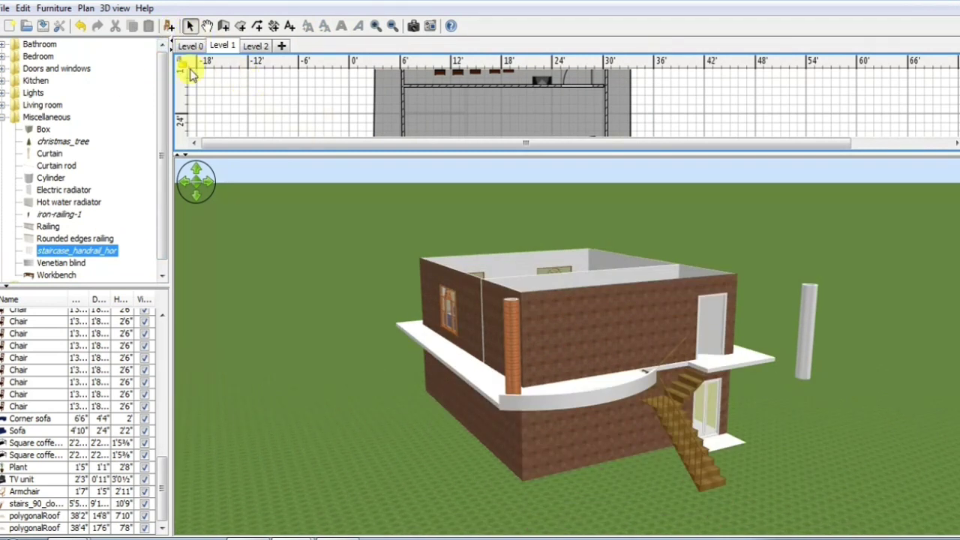
click(169, 27)
scroll(343, 71, up, 2)
scroll(343, 71, down, 1)
drag(627, 155, 630, 293)
drag(327, 153, 328, 215)
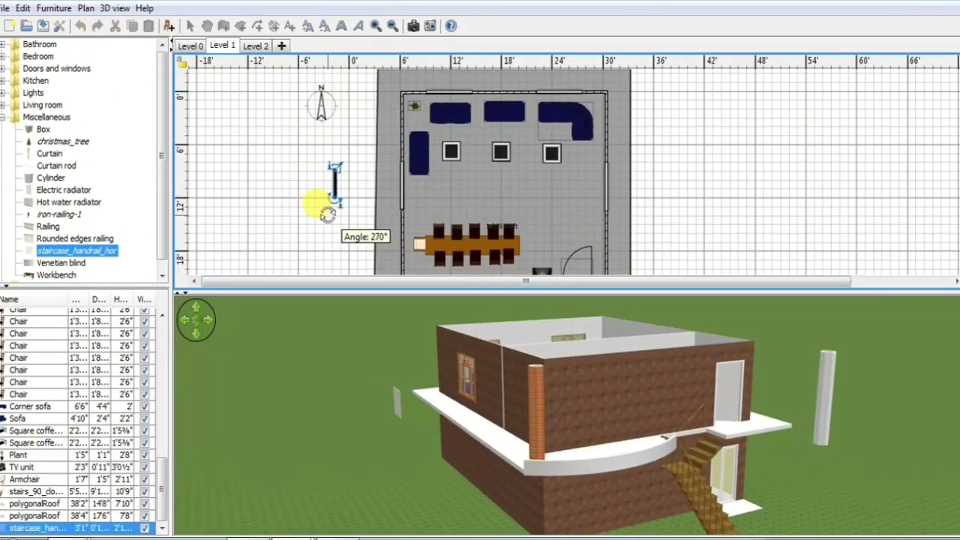
- Position the handrail along the terrace's west edge and lengthen it to 36 feet to span the whole side
drag(335, 179, 362, 72)
scroll(355, 141, down, 1)
scroll(362, 127, down, 2)
drag(364, 115, 371, 147)
scroll(373, 196, up, 3)
scroll(373, 197, down, 1)
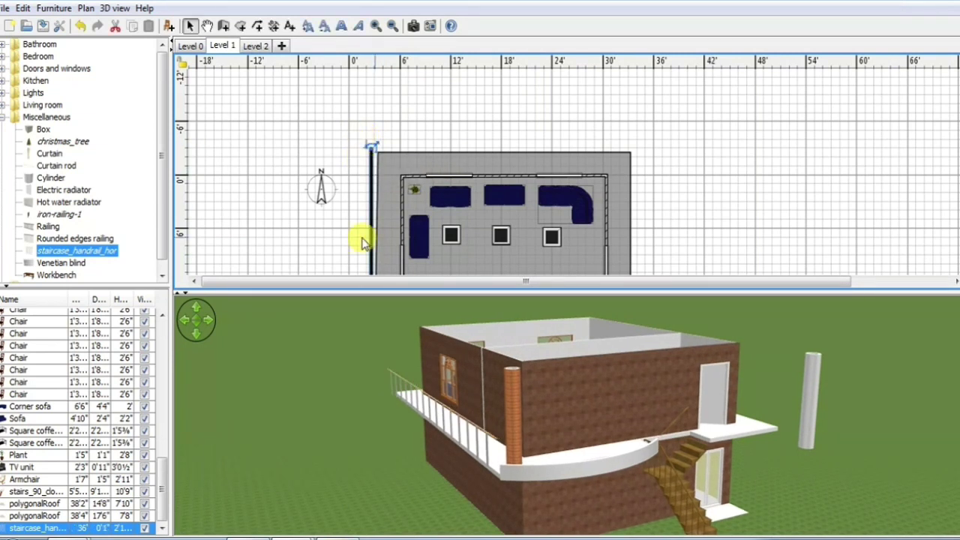
- Nudge the west handrail east onto the edge of the terrace slab and check its fit from both sides
drag(565, 388, 758, 422)
scroll(736, 433, up, 3)
click(372, 184)
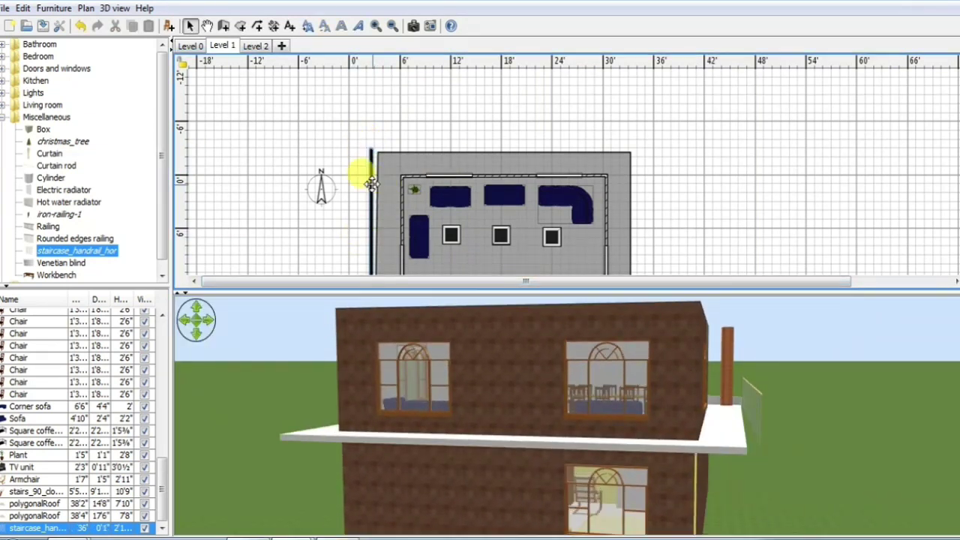
drag(372, 184, 376, 182)
drag(564, 416, 404, 427)
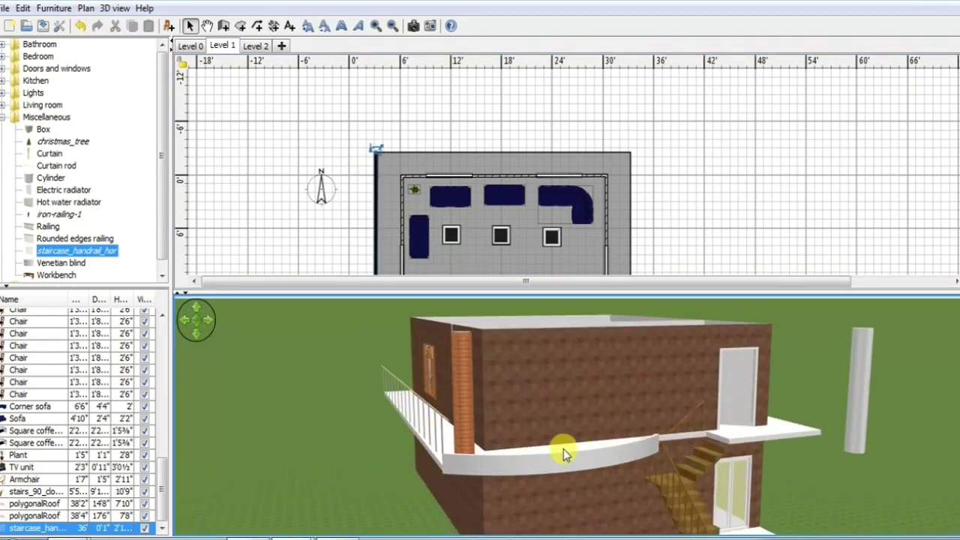
drag(564, 452, 756, 405)
- Duplicate the west handrail and place the copy along the terrace's east edge
click(374, 172)
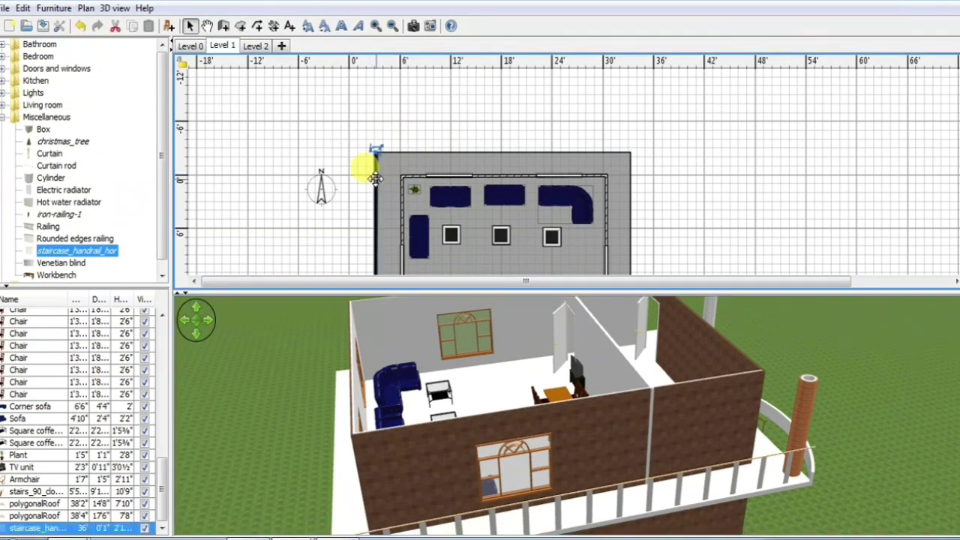
key(ctrl+c)
key(ctrl+v)
drag(381, 187, 628, 181)
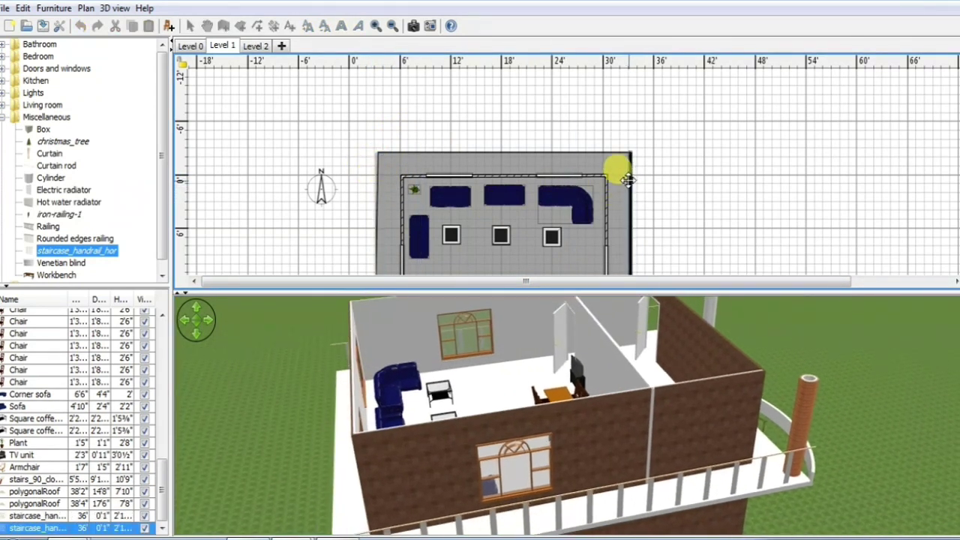
drag(829, 366, 883, 344)
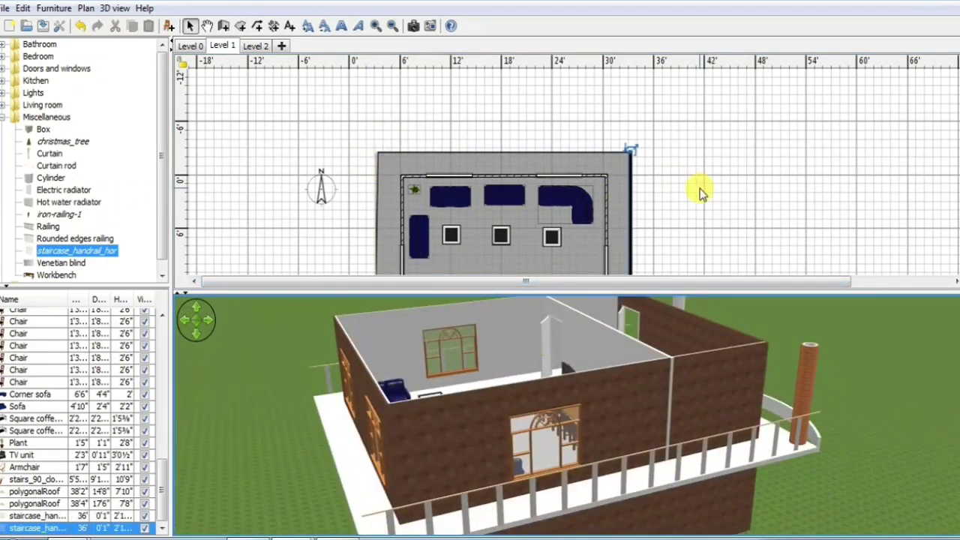
- Paste a third handrail east of the house, turn it to run east–west and shorten it to about 29'3"
key(ctrl+v)
drag(378, 187, 778, 82)
scroll(810, 186, down, 5)
scroll(810, 186, down, 2)
drag(775, 157, 905, 184)
drag(621, 194, 728, 197)
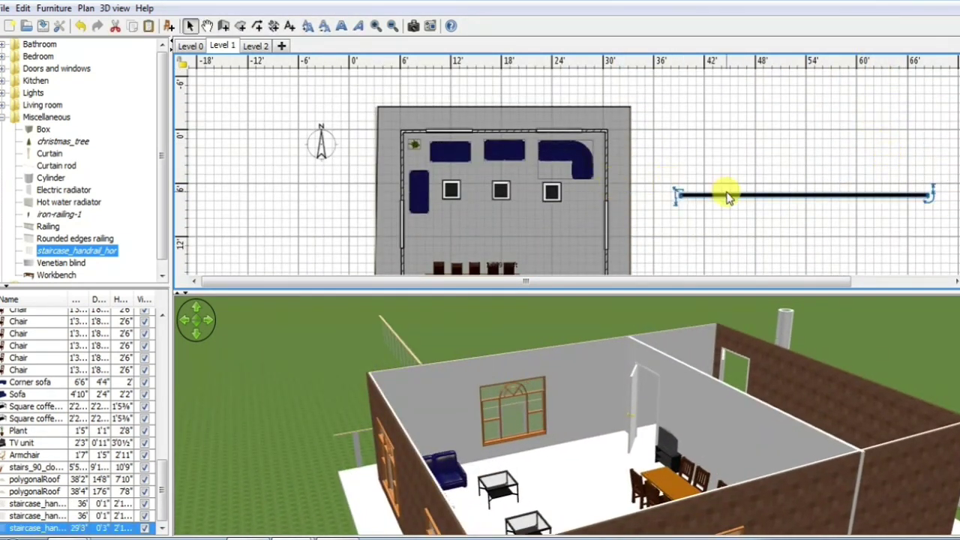
- Place the third handrail along the terrace's north edge and adjust its length to about 30 feet to fit between the side rails
drag(895, 187, 626, 107)
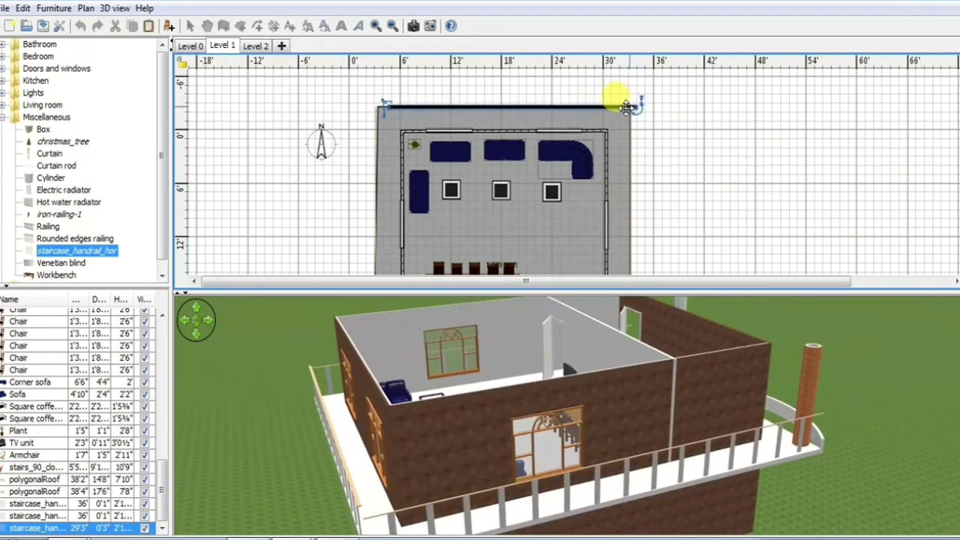
drag(389, 106, 378, 105)
drag(557, 453, 581, 389)
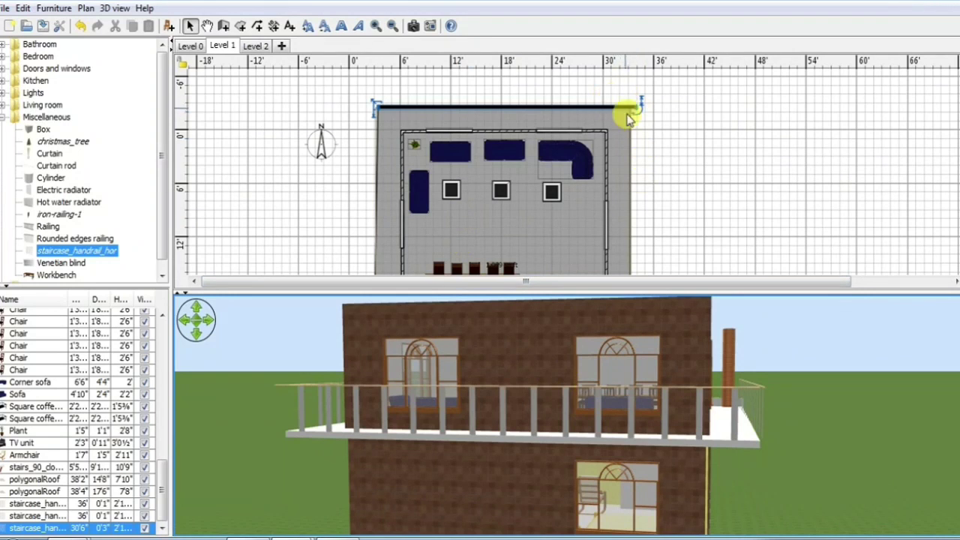
click(627, 112)
click(612, 108)
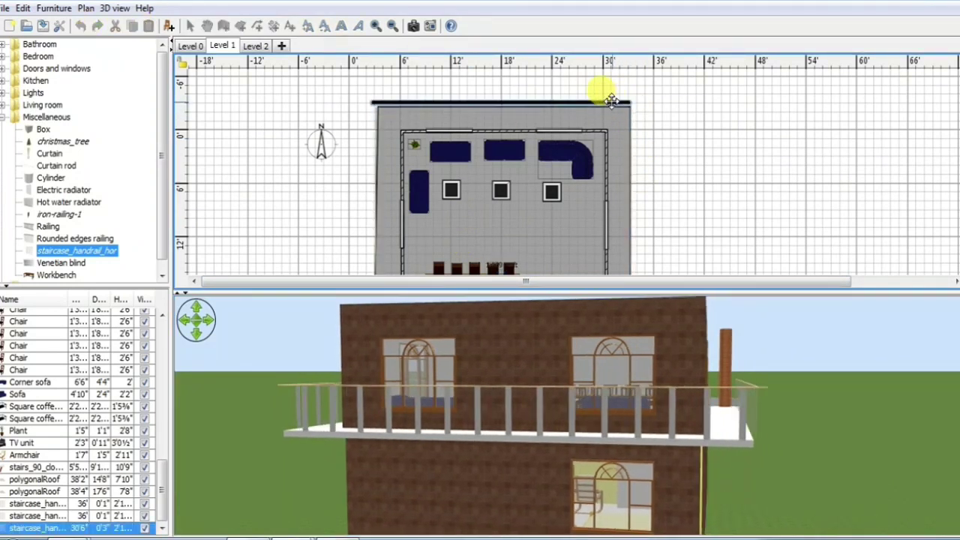
drag(611, 108, 612, 105)
drag(373, 105, 376, 107)
drag(450, 379, 899, 414)
- Inspect the Level 2 roof above the terrace and railings in 3D
click(255, 47)
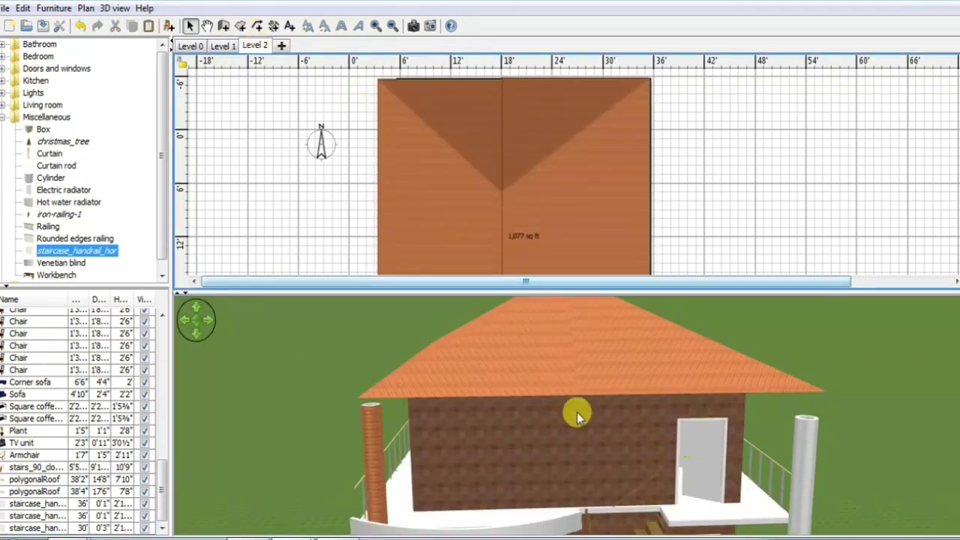
drag(577, 412, 810, 326)
drag(738, 294, 694, 63)
drag(526, 315, 455, 372)
drag(460, 63, 467, 357)
- Move the curved terrace wall on Level 1 south, clear of the terrace slab
click(230, 47)
scroll(431, 178, down, 5)
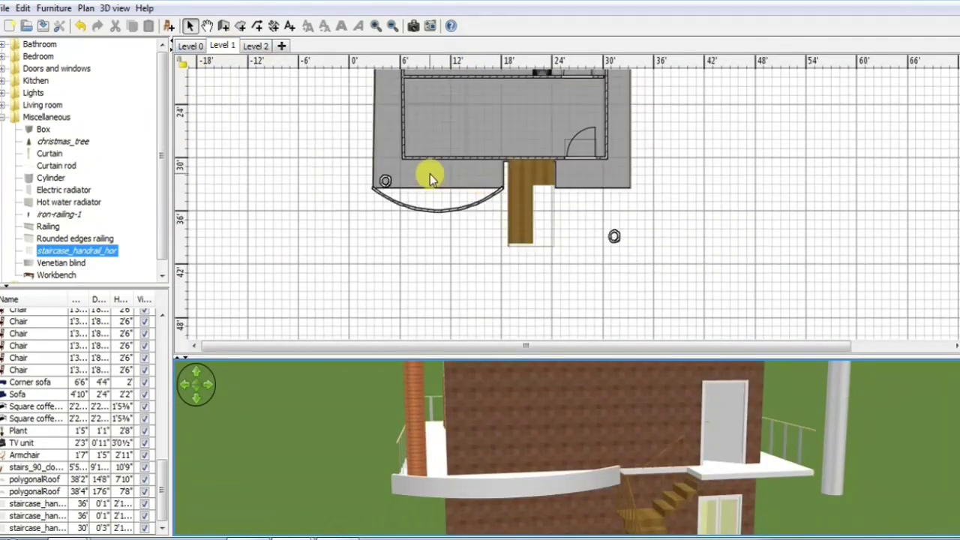
drag(443, 212, 433, 310)
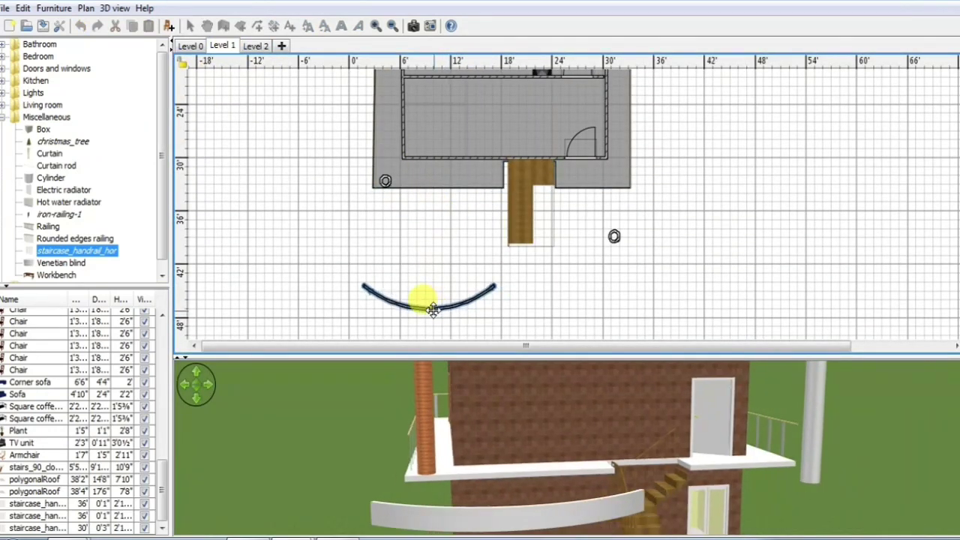
- Draw a curved floor section of about 72 sq ft extending the terrace south, between its southwest corner and the staircase
click(372, 183)
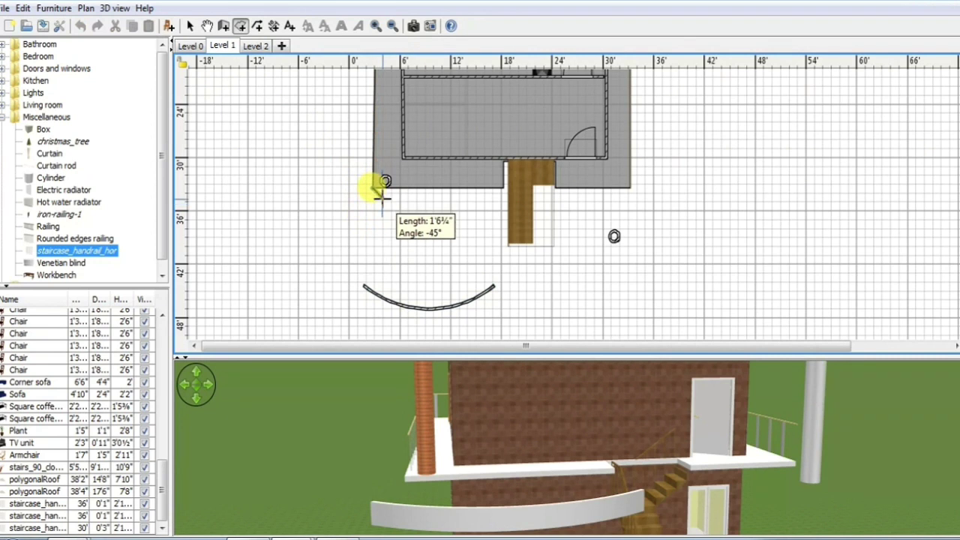
click(380, 201)
click(390, 213)
click(400, 224)
click(416, 233)
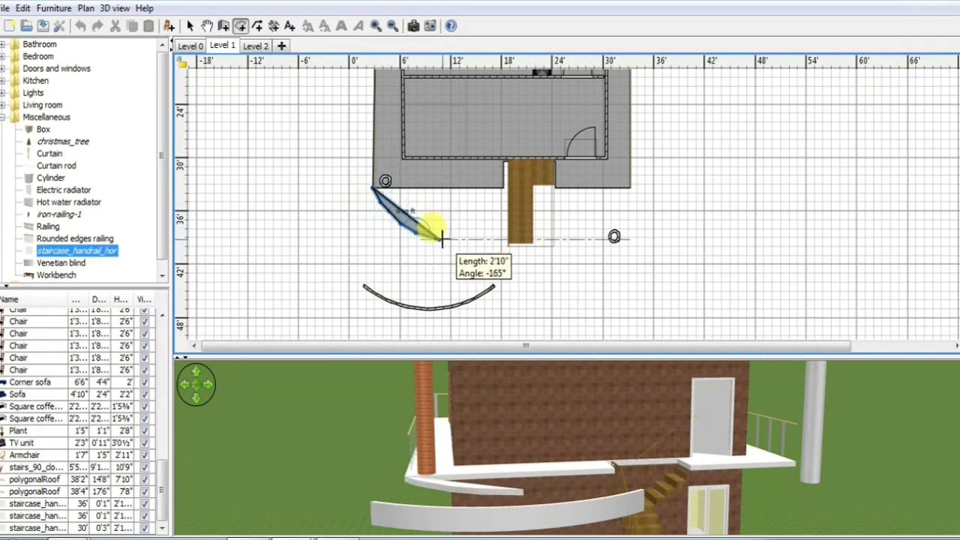
click(441, 240)
click(454, 240)
click(472, 239)
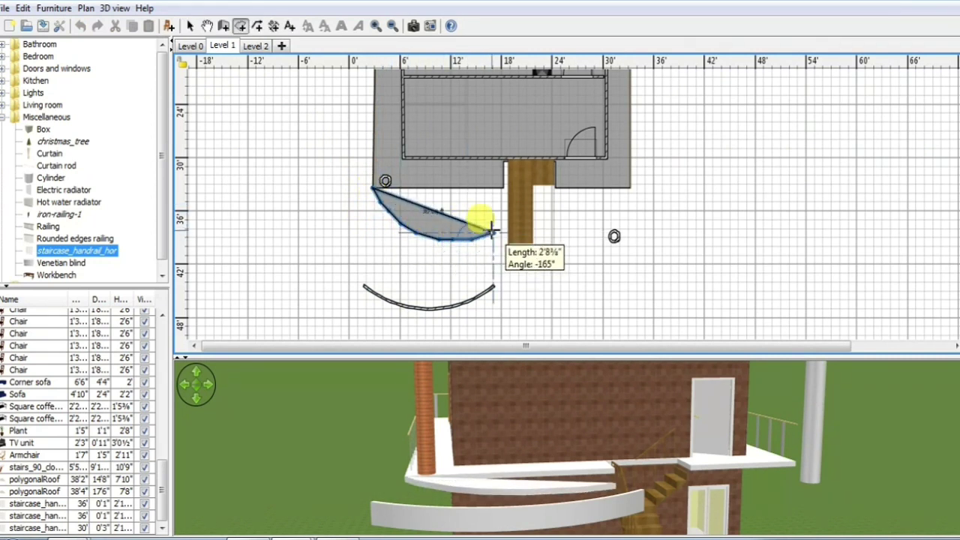
click(493, 232)
click(504, 228)
click(504, 186)
click(373, 187)
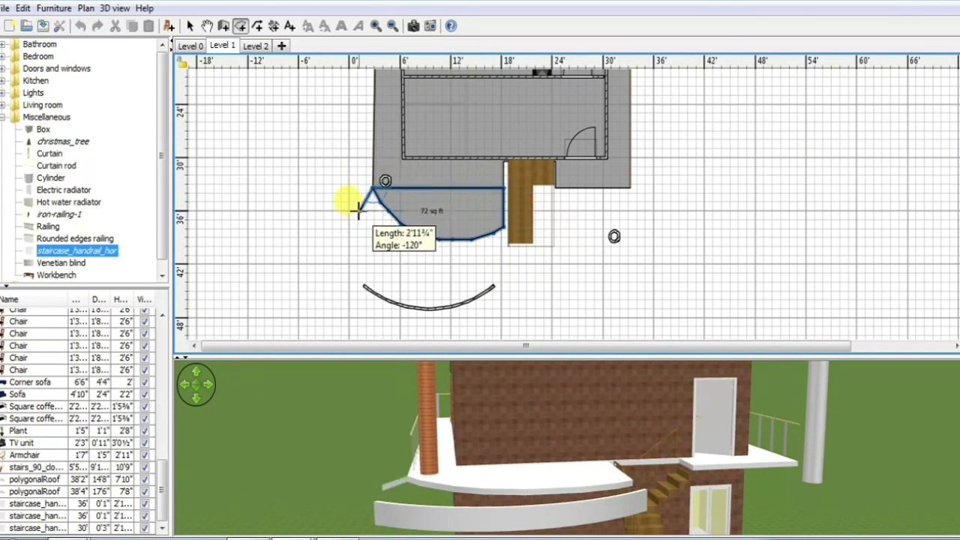
right_click(358, 212)
- Move the curved wall against the new floor section's outer edge and reshape the floor to about 69 sq ft to follow it
mouse_move(833, 346)
mouse_down()
mouse_move(928, 346)
mouse_move(835, 345)
mouse_up()
right_click(788, 374)
drag(518, 463, 443, 335)
click(408, 306)
click(191, 27)
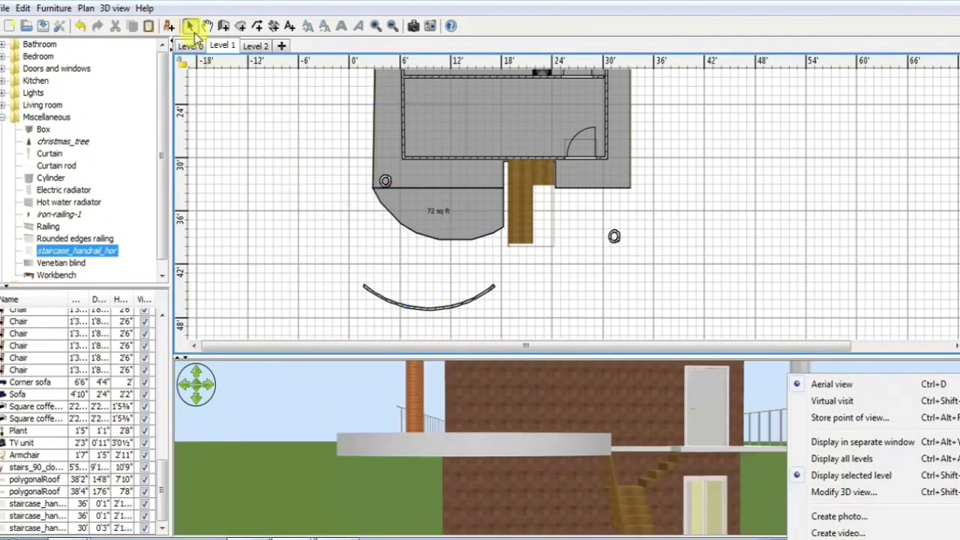
drag(410, 305, 377, 193)
drag(416, 244, 494, 237)
drag(399, 225, 404, 230)
drag(505, 358, 367, 300)
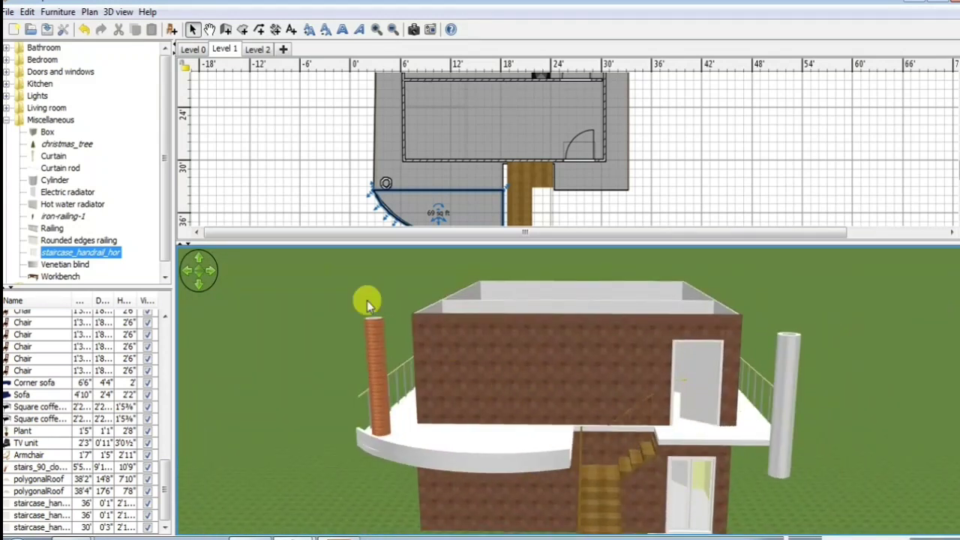
- Check the corner column against the roof on Level 2 and return to Level 1
click(259, 53)
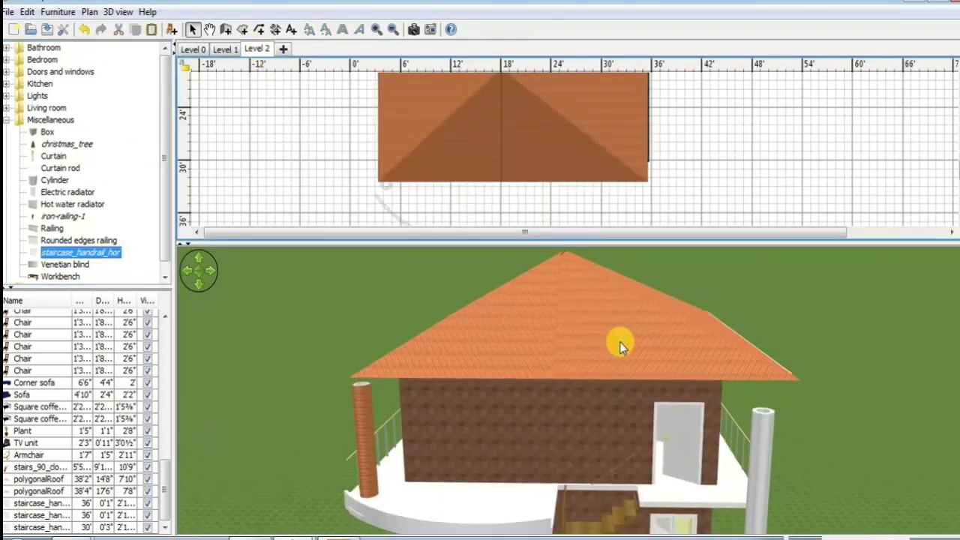
drag(620, 342, 627, 301)
click(225, 50)
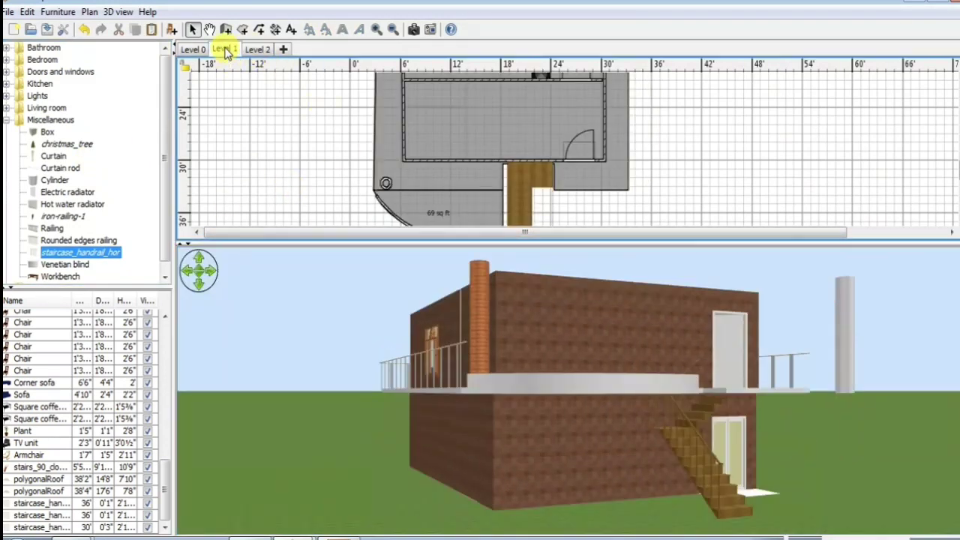
- Move the brick-textured column off the terrace's southwest corner to the open area west of the curved wall
click(411, 182)
click(386, 181)
drag(434, 176, 462, 182)
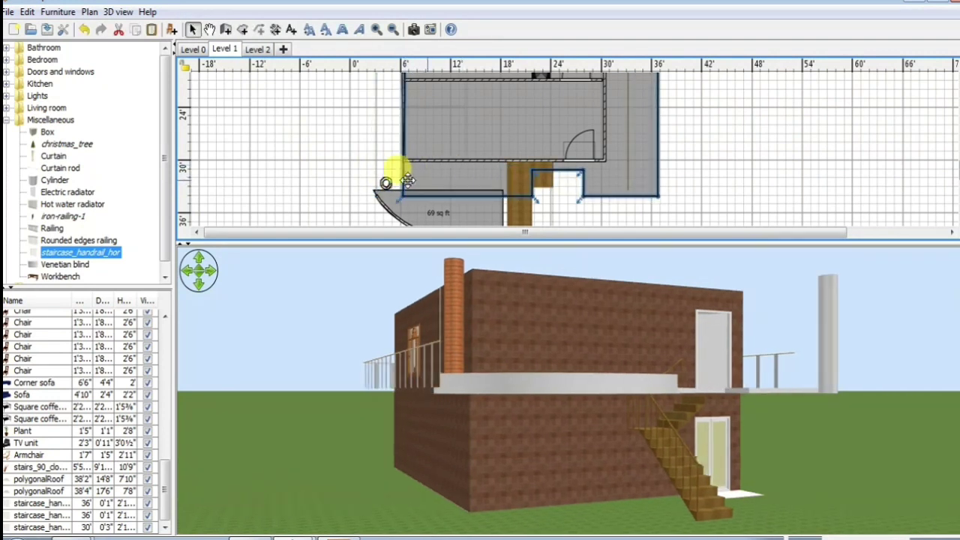
scroll(386, 165, down, 1)
click(376, 29)
click(376, 29)
scroll(406, 105, up, 2)
click(275, 156)
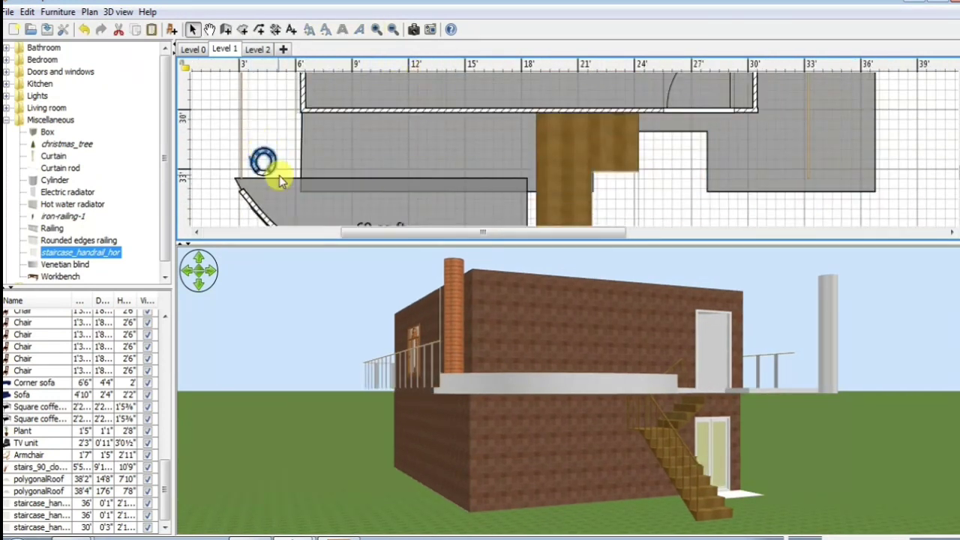
drag(269, 156, 232, 187)
scroll(223, 176, down, 1)
scroll(222, 175, up, 1)
- Duplicate the brick column and place both columns outside the curved terrace wall
click(241, 169)
click(118, 30)
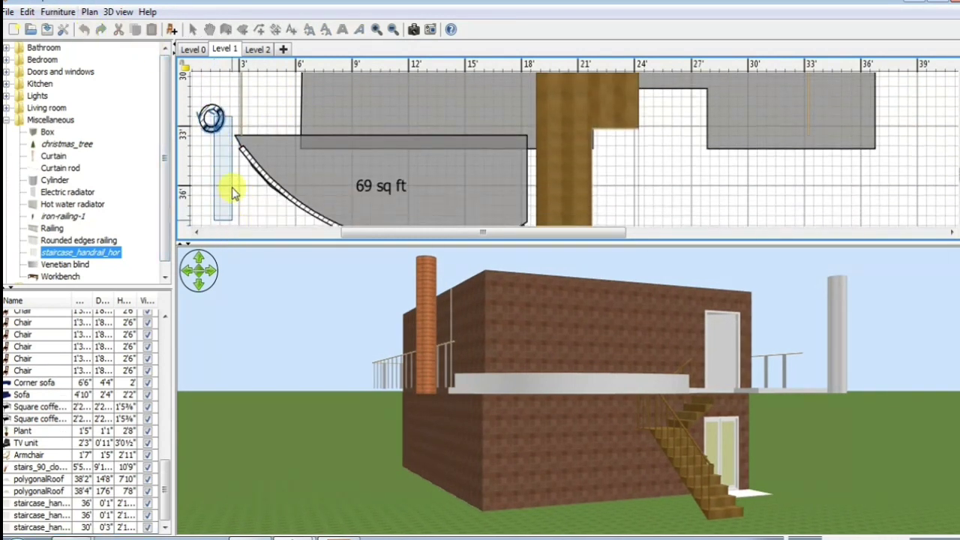
drag(208, 113, 255, 150)
scroll(239, 162, down, 1)
click(237, 186)
scroll(255, 202, up, 2)
- Nudge the main terrace slab so its south edge meets the curved floor section
click(372, 141)
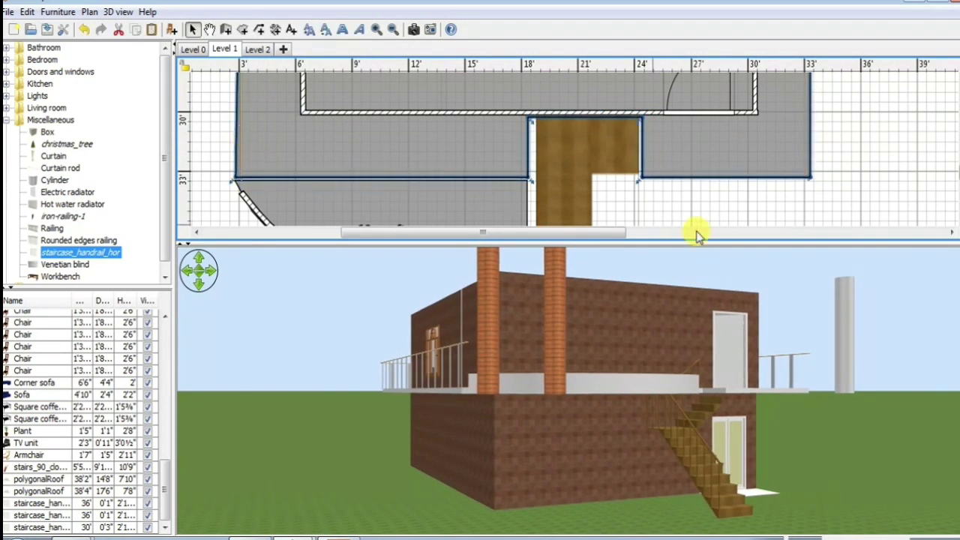
drag(739, 352, 571, 464)
drag(381, 140, 378, 142)
drag(675, 213, 670, 184)
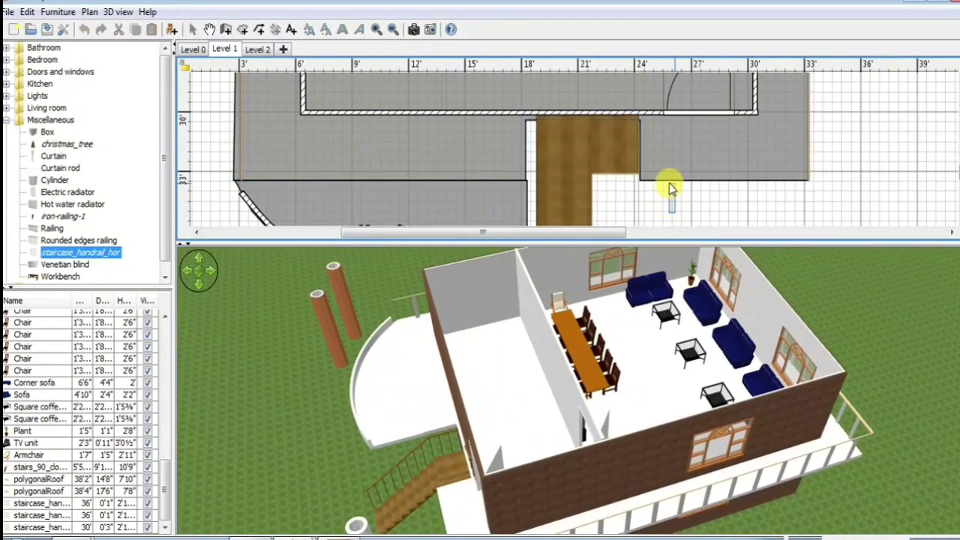
drag(763, 204, 763, 203)
drag(806, 338, 931, 258)
- Move the westernmost brick column east of the other one, just south of the curved wall
scroll(403, 142, down, 4)
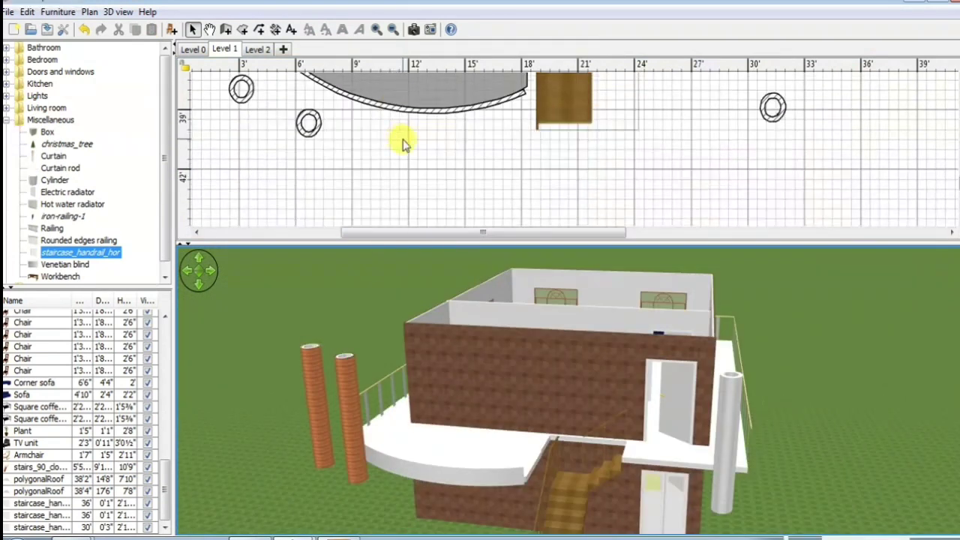
scroll(259, 163, up, 2)
click(240, 174)
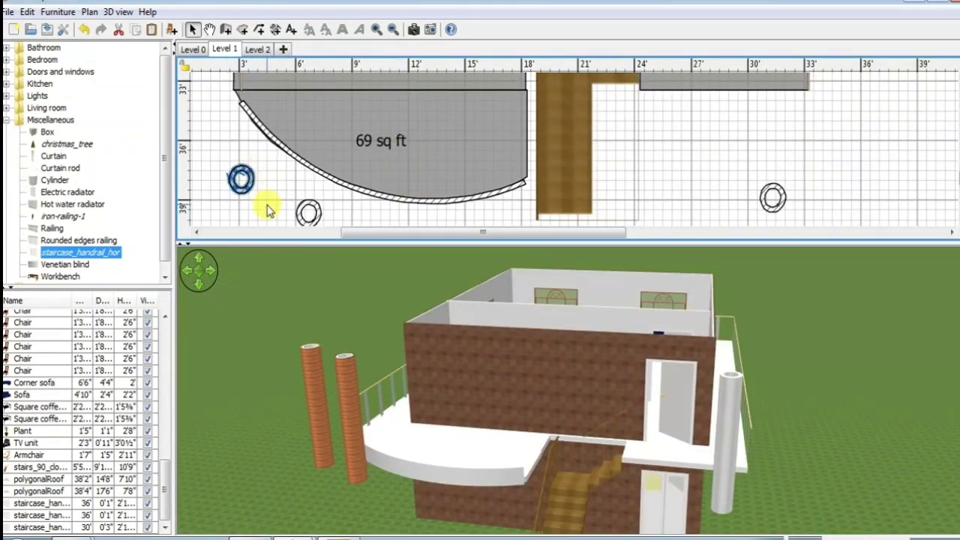
drag(244, 181, 361, 203)
click(202, 154)
scroll(252, 192, down, 1)
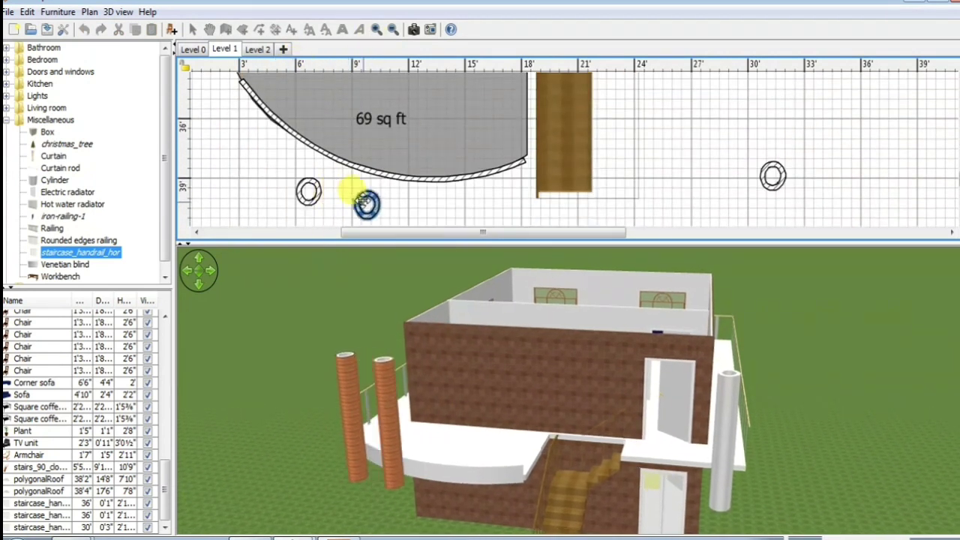
- Place one brick column on the terrace beside the staircase and the other near its west side, and display Level 2
click(393, 31)
click(393, 31)
click(393, 31)
click(394, 31)
scroll(378, 72, down, 3)
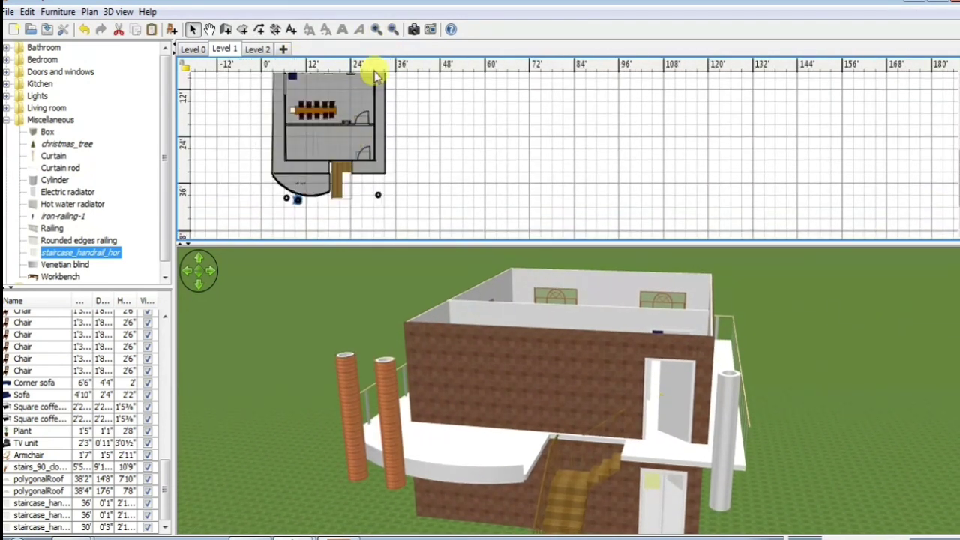
click(377, 34)
click(377, 36)
scroll(603, 154, down, 5)
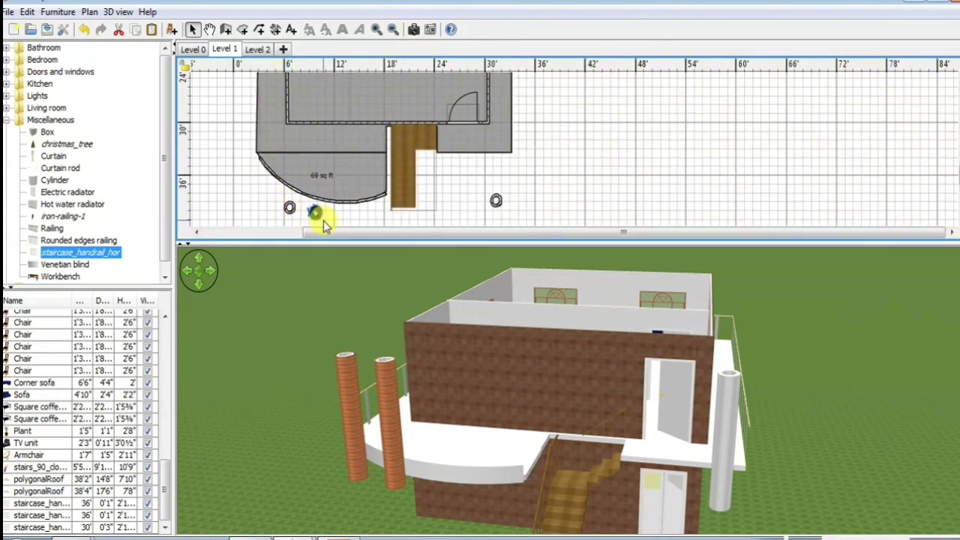
drag(324, 223, 375, 146)
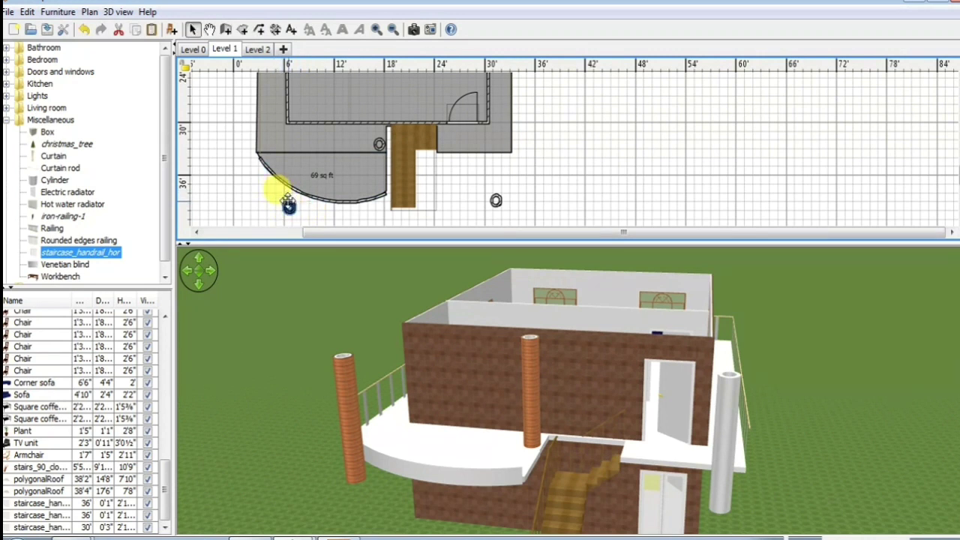
drag(288, 203, 291, 142)
click(258, 50)
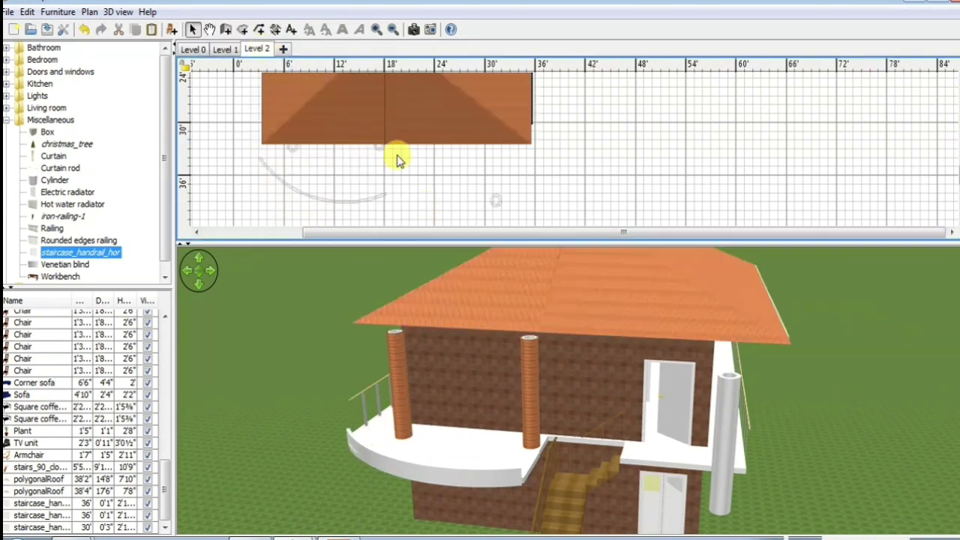
- Duplicate the curved terrace floor and its wall on Level 1, placing one set well east of the house
drag(712, 324, 889, 330)
click(219, 48)
scroll(360, 173, down, 3)
scroll(511, 191, up, 3)
click(353, 171)
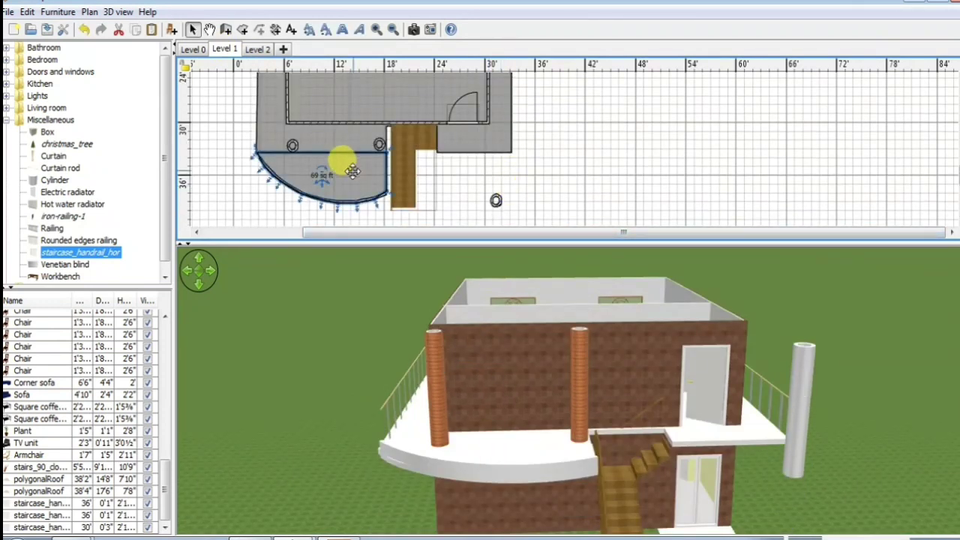
drag(293, 213, 695, 195)
key(ctrl+c)
key(ctrl+v)
- Paste the curved floor and wall onto Level 2 and position them against the roof's south edge
click(259, 54)
key(ctrl+v)
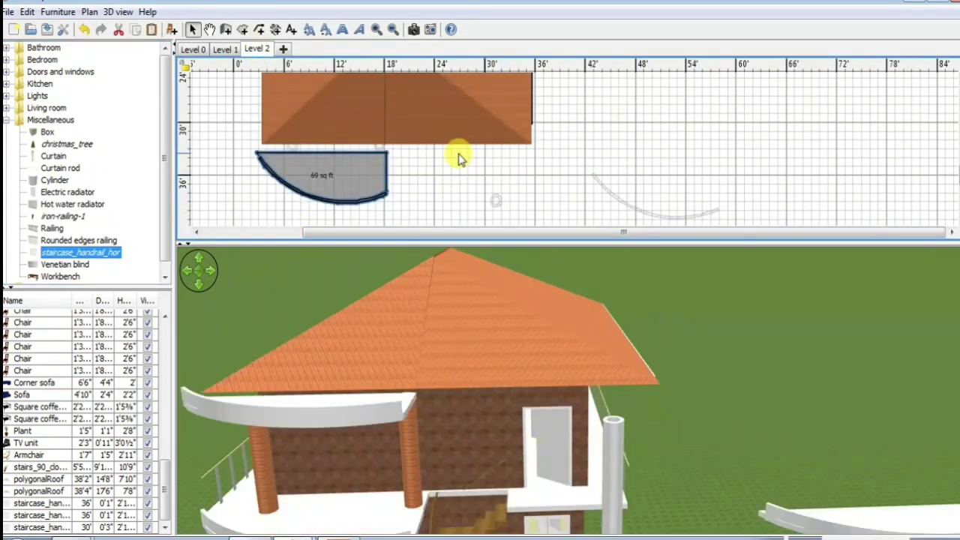
drag(353, 173, 356, 167)
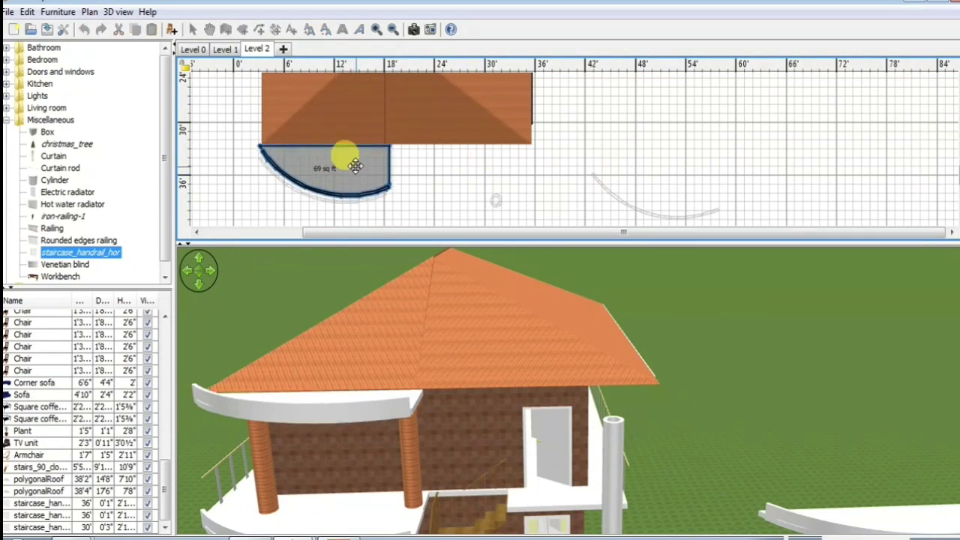
- Delete the curved wall around the pasted floor section on Level 2
click(362, 204)
click(361, 196)
key(Delete)
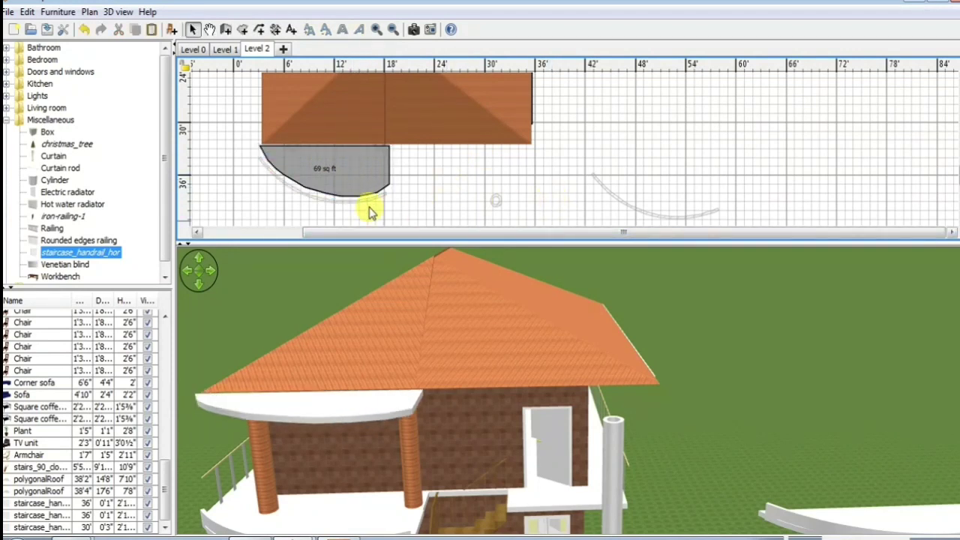
- Apply the red-brick roof texture to the floor of the curved section on Level 2
double_click(367, 191)
click(461, 306)
click(486, 384)
click(461, 418)
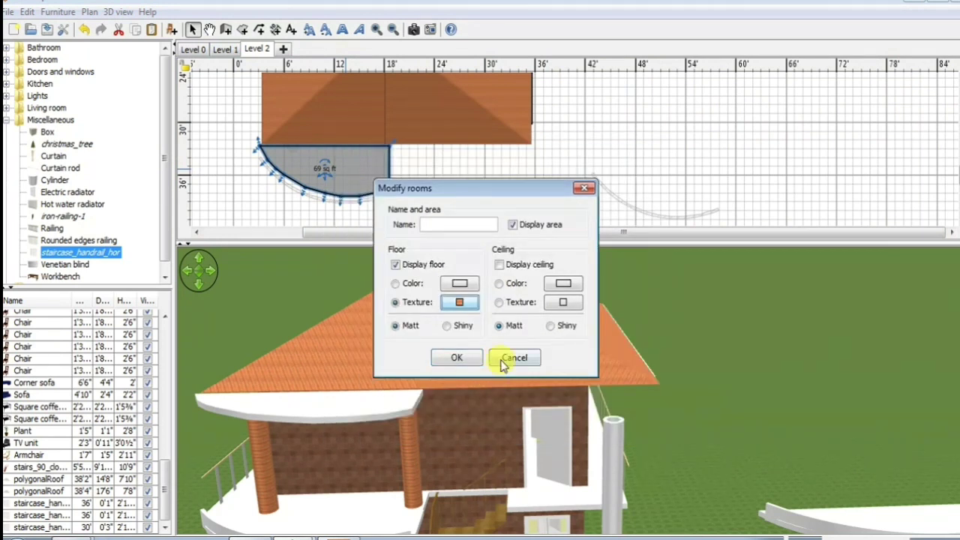
click(459, 358)
drag(462, 362, 744, 292)
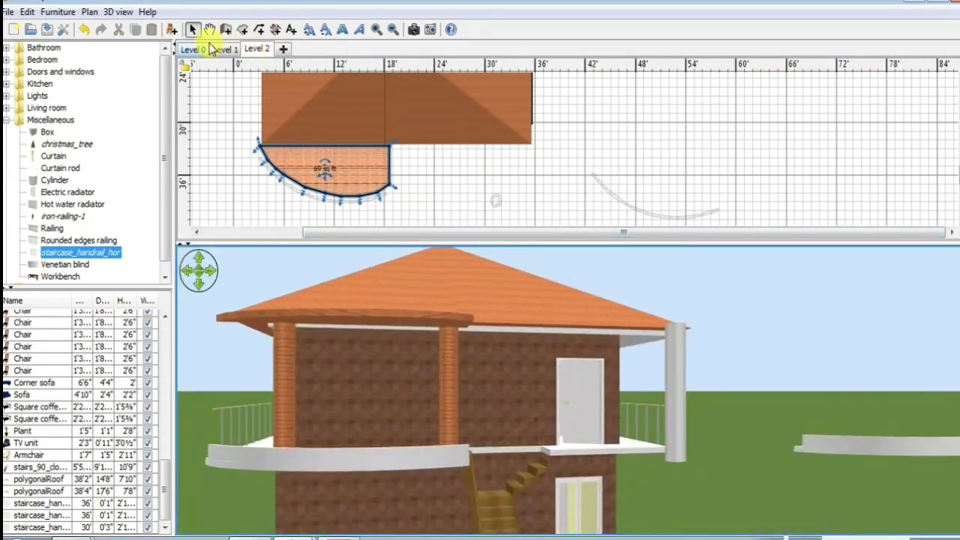